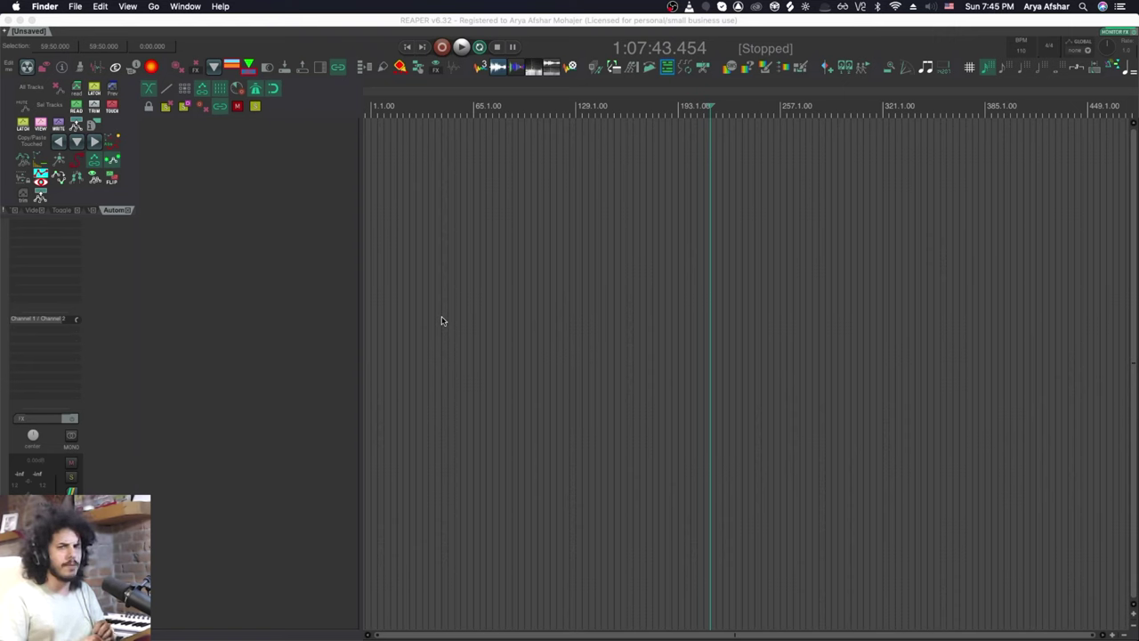
Step: Glance at the File menu without choosing anything, then return the edit cursor to 1:00:00.909
{"action": "left_click", "coordinate": [473, 211]}
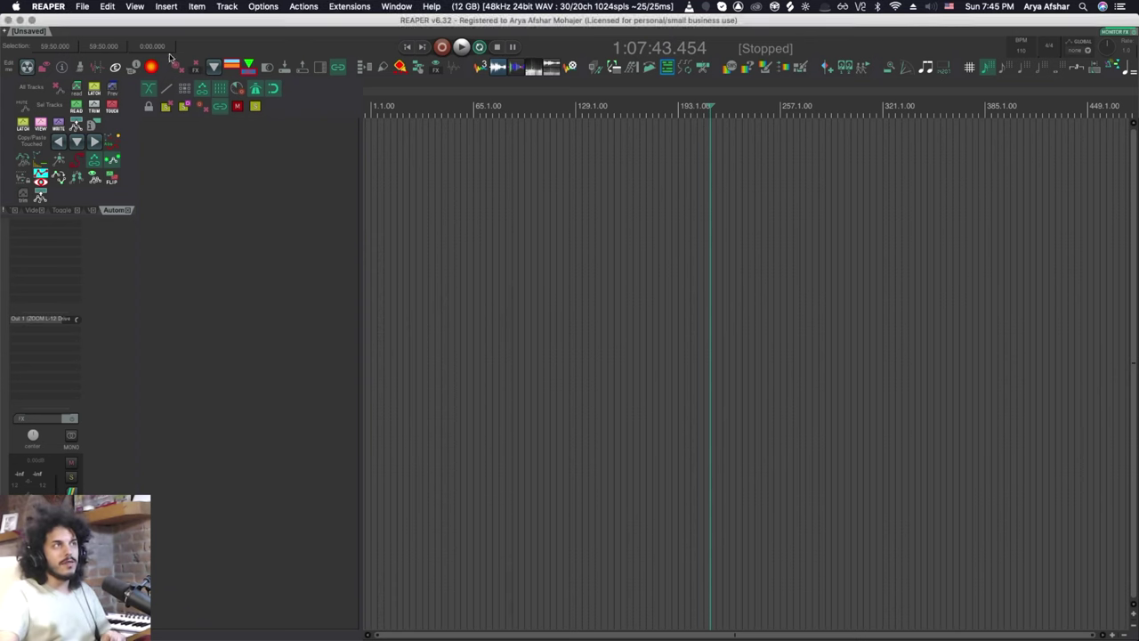
{"action": "left_click", "coordinate": [78, 6]}
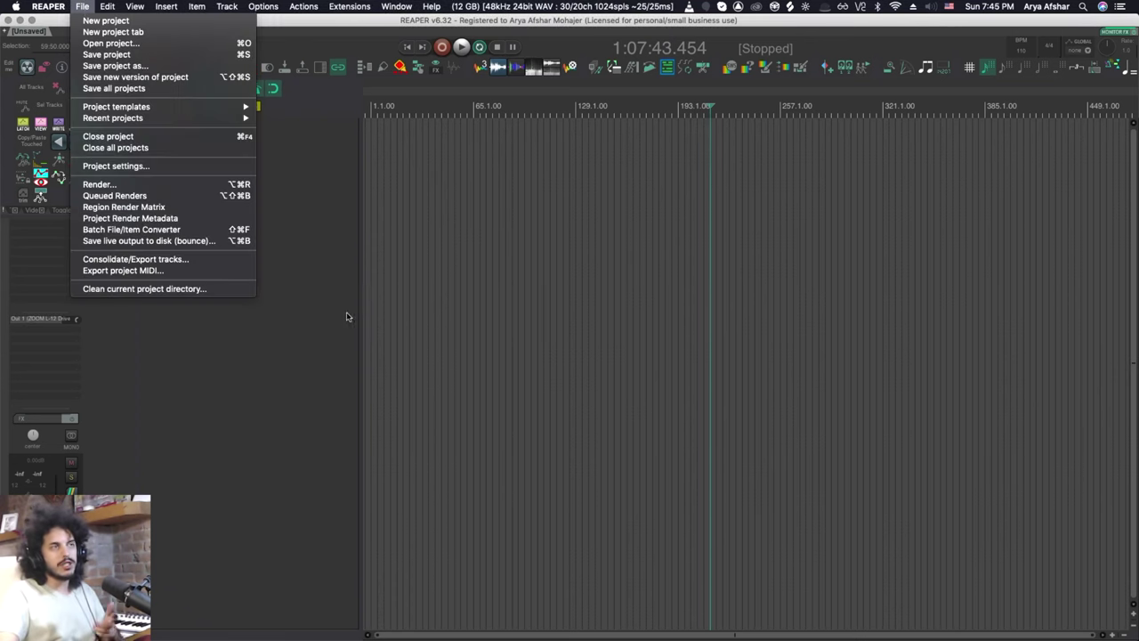
{"action": "left_click", "coordinate": [370, 313]}
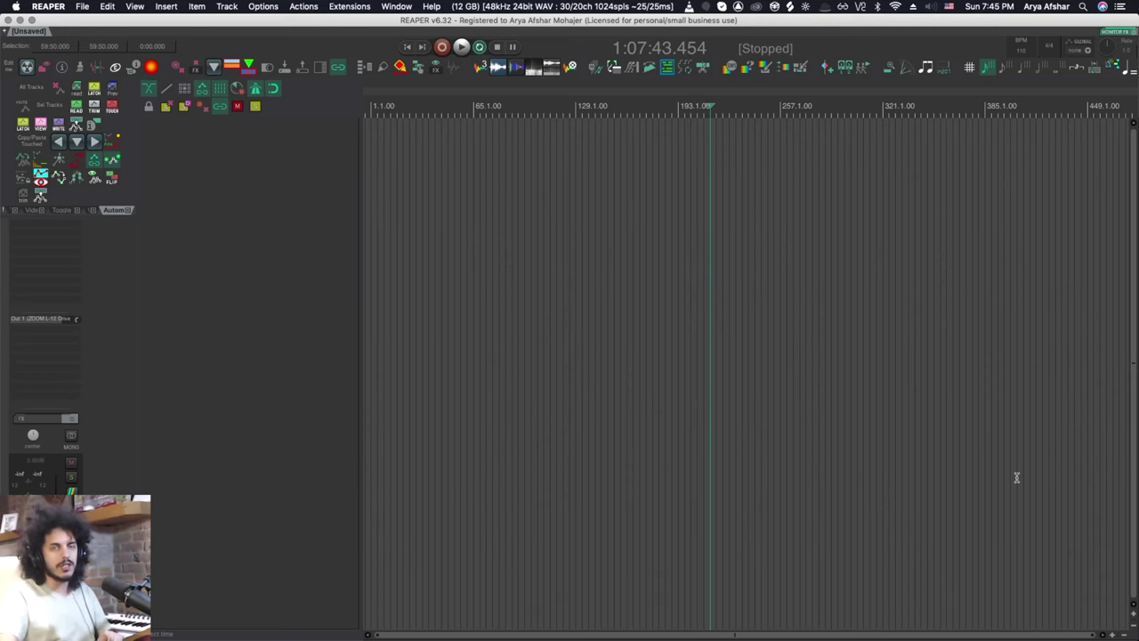
{"action": "key", "text": "Home"}
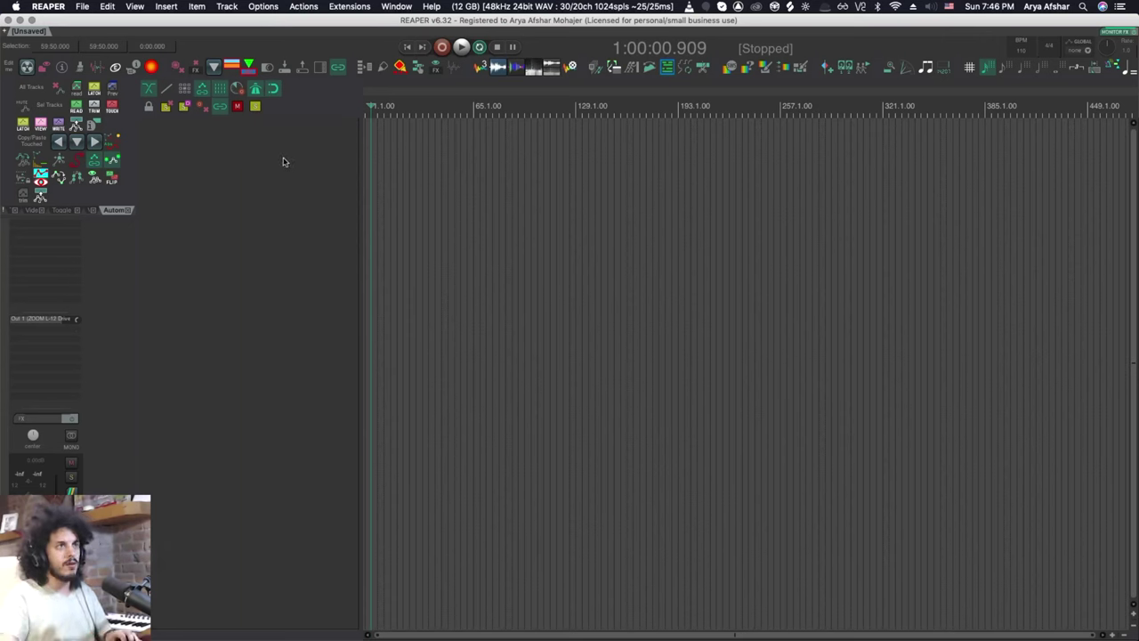
Step: Add the audio and MIDI tracks plus two return tracks below track 4
{"action": "double_click", "coordinate": [283, 161]}
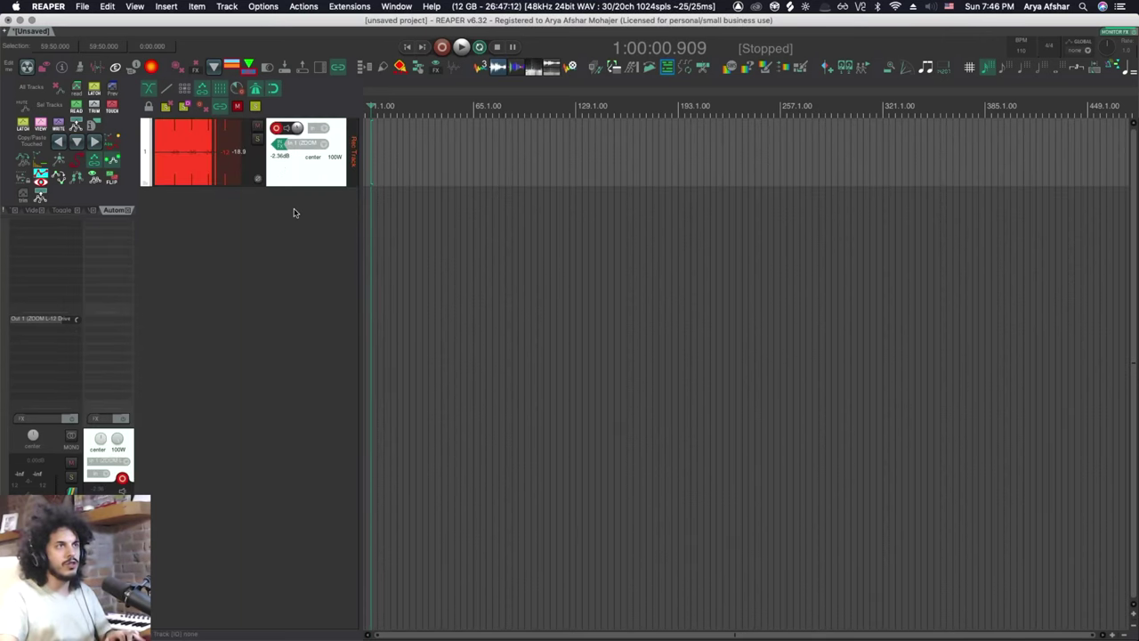
{"action": "double_click", "coordinate": [293, 211]}
{"action": "right_click", "coordinate": [276, 197]}
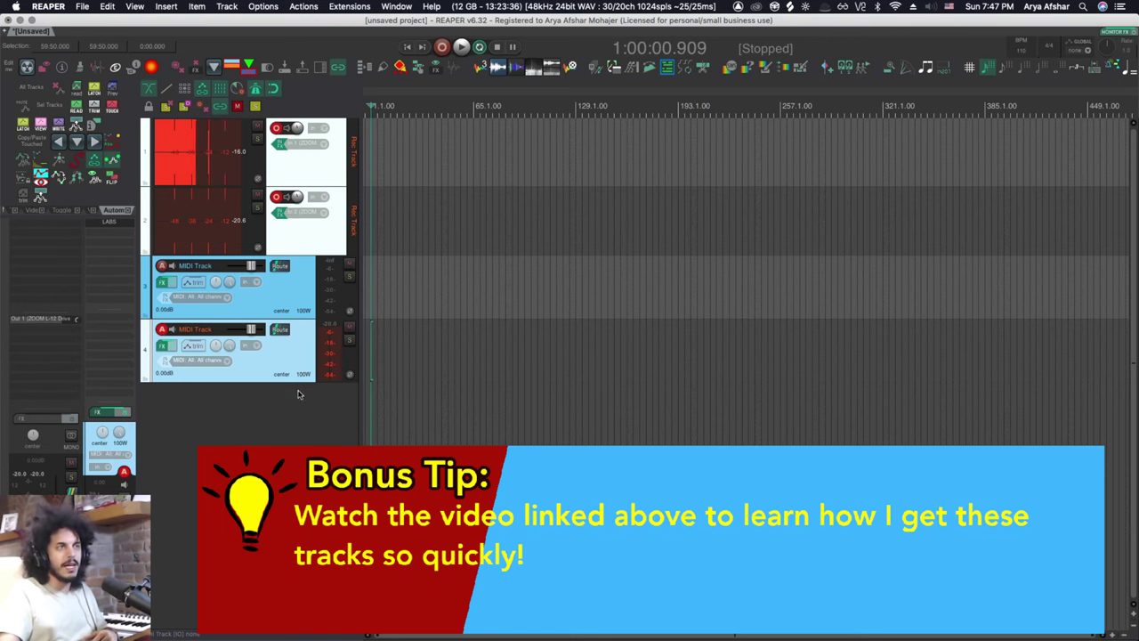
{"action": "double_click", "coordinate": [298, 395]}
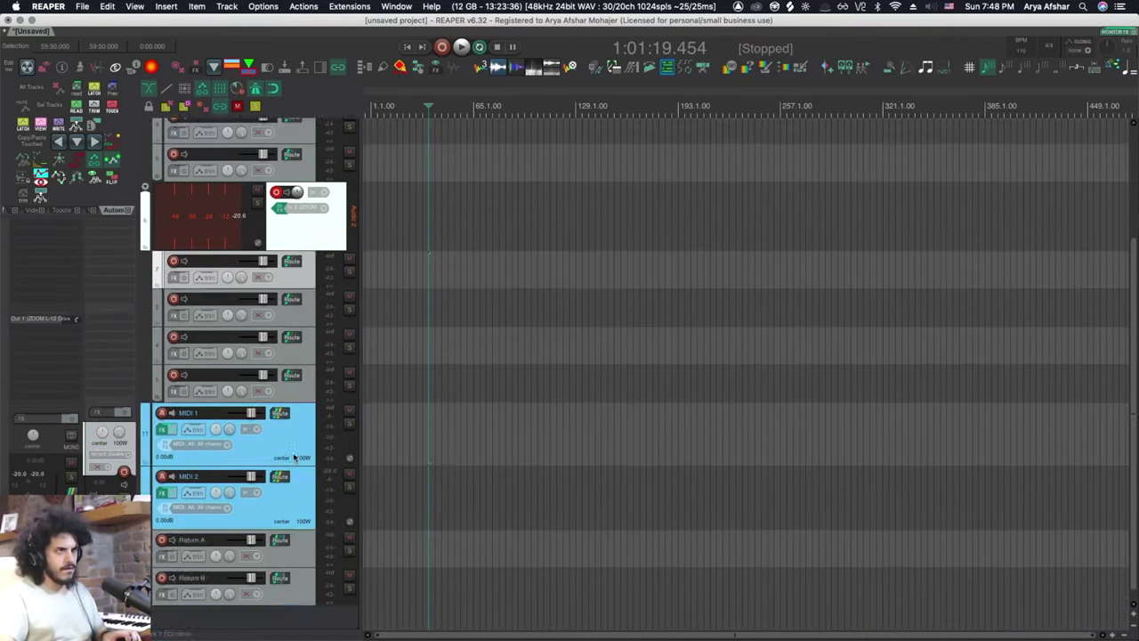
{"action": "scroll", "coordinate": [294, 457], "scroll_direction": "up", "scroll_amount": 3}
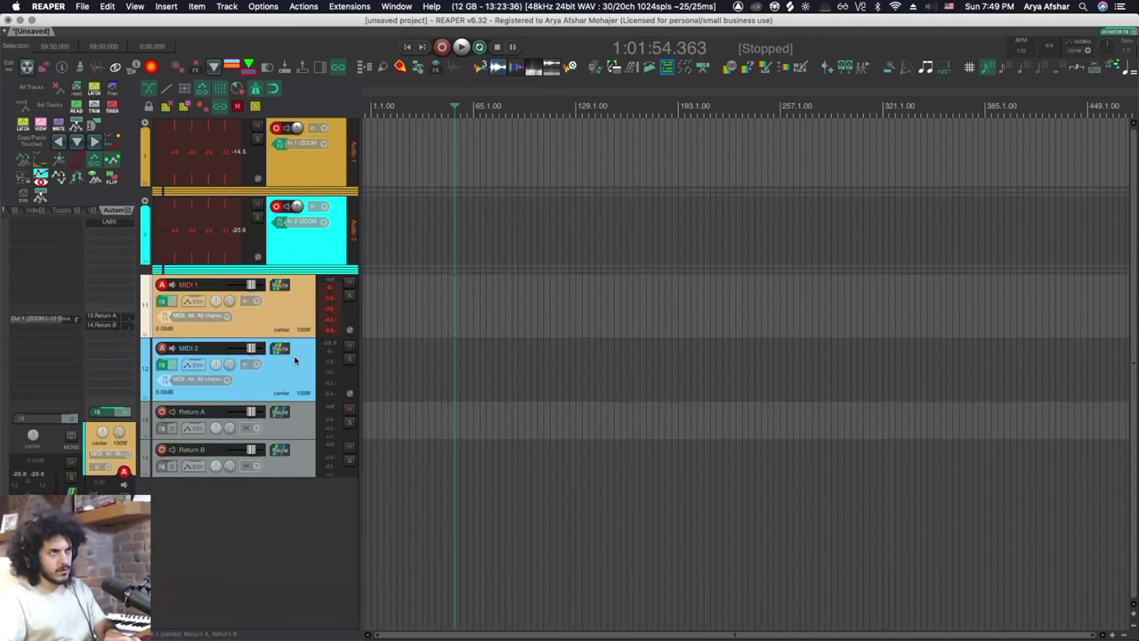
Step: Give MIDI 1, MIDI 2, Return A and Return B each their own colour
{"action": "key", "text": "F9"}
{"action": "key", "text": "F9"}
{"action": "key", "text": "F9"}
{"action": "key", "text": "F9"}
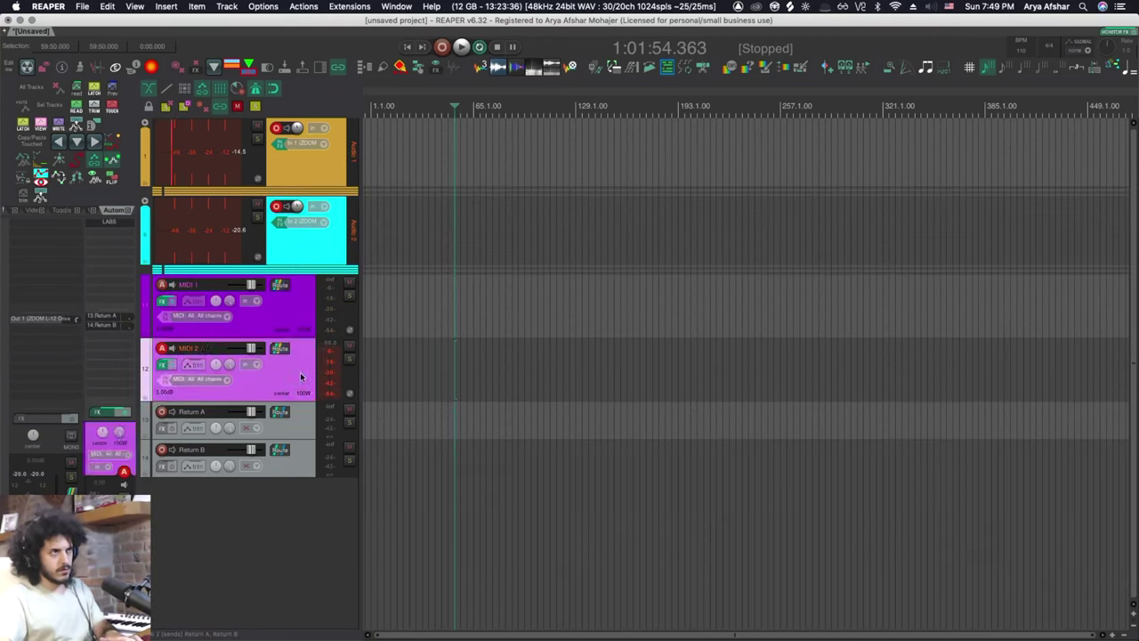
{"action": "key", "text": "Down"}
{"action": "key", "text": "F9"}
{"action": "key", "text": "F9"}
{"action": "key", "text": "F9"}
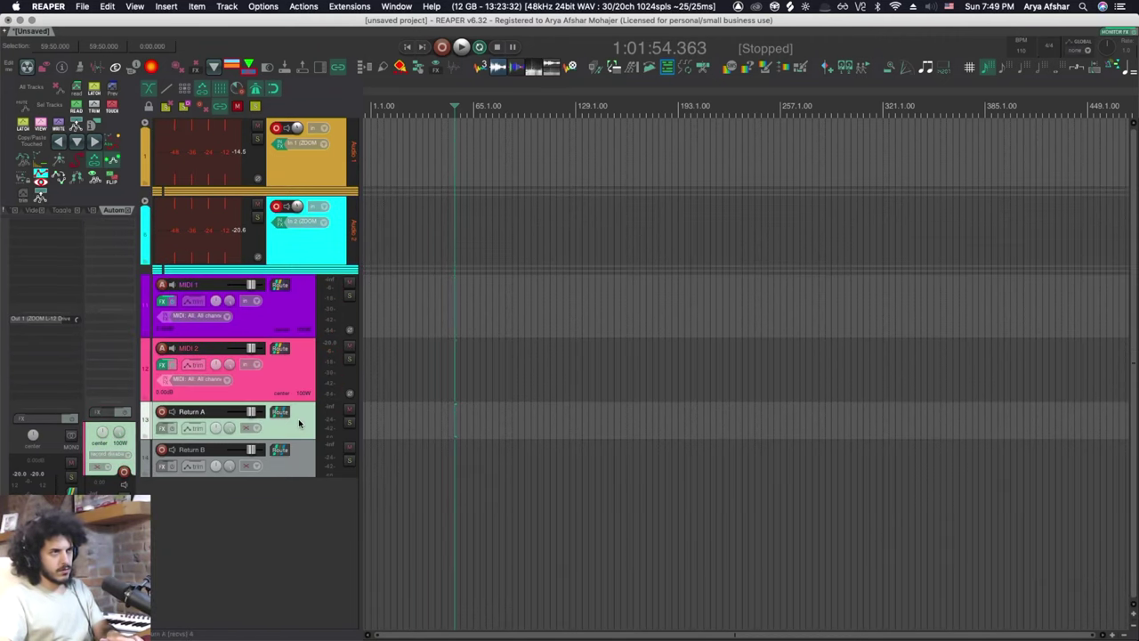
{"action": "key", "text": "Down"}
{"action": "key", "text": "F9"}
{"action": "key", "text": "F9"}
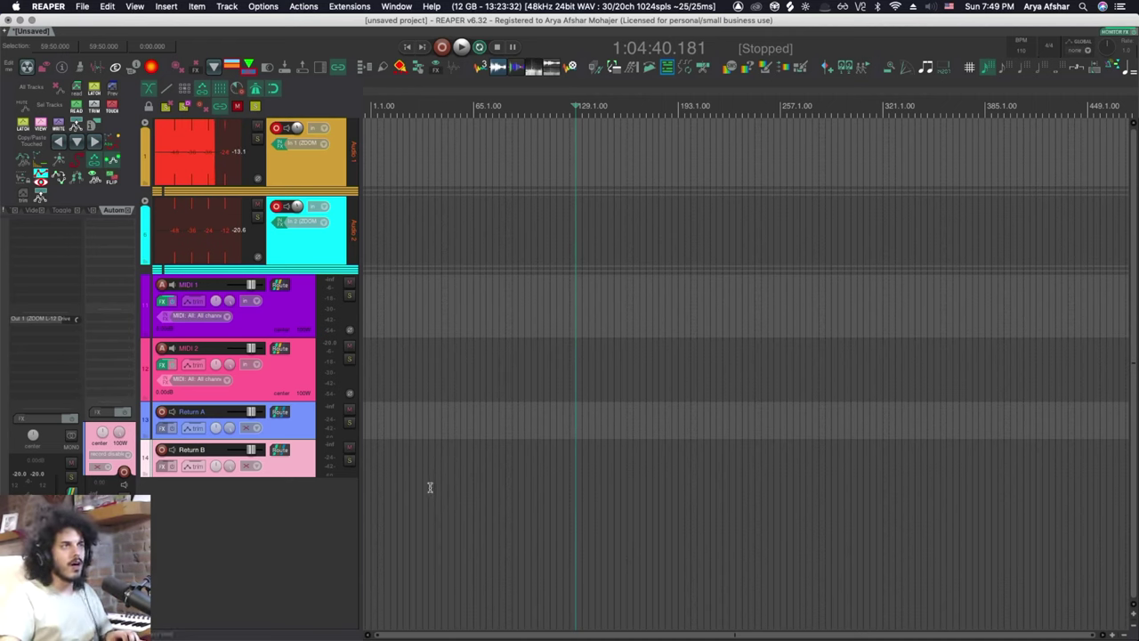
Step: Save the current project as the template 'My New Default.RPP'
{"action": "left_click", "coordinate": [81, 6]}
{"action": "mouse_move", "coordinate": [105, 107]}
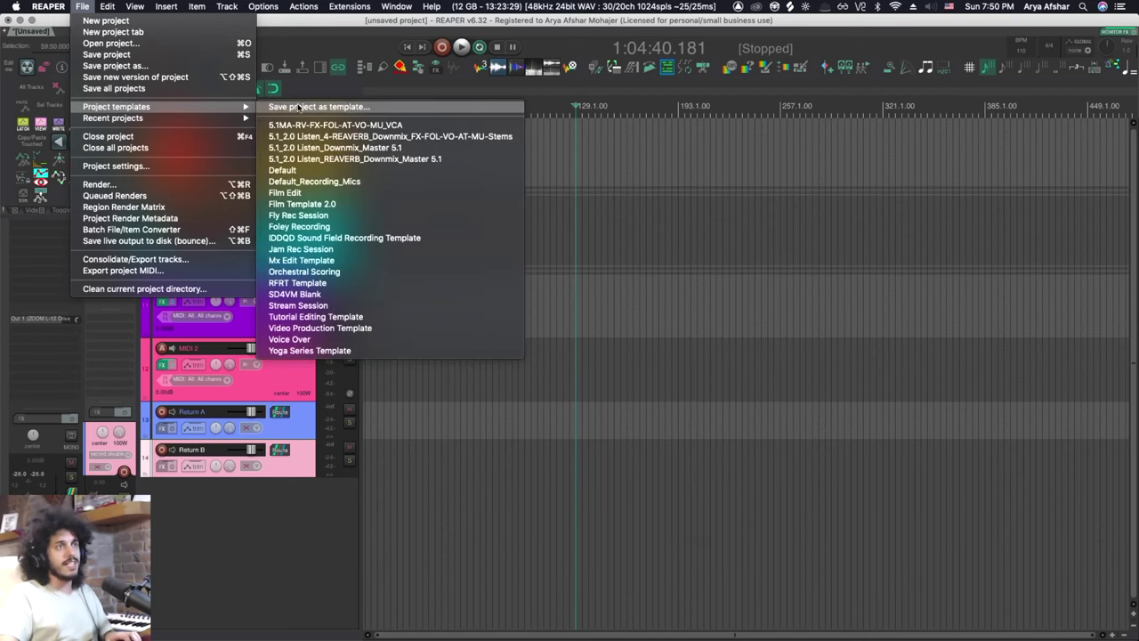
{"action": "left_click", "coordinate": [319, 107]}
{"action": "key", "text": "Left"}
{"action": "type", "text": "My "}
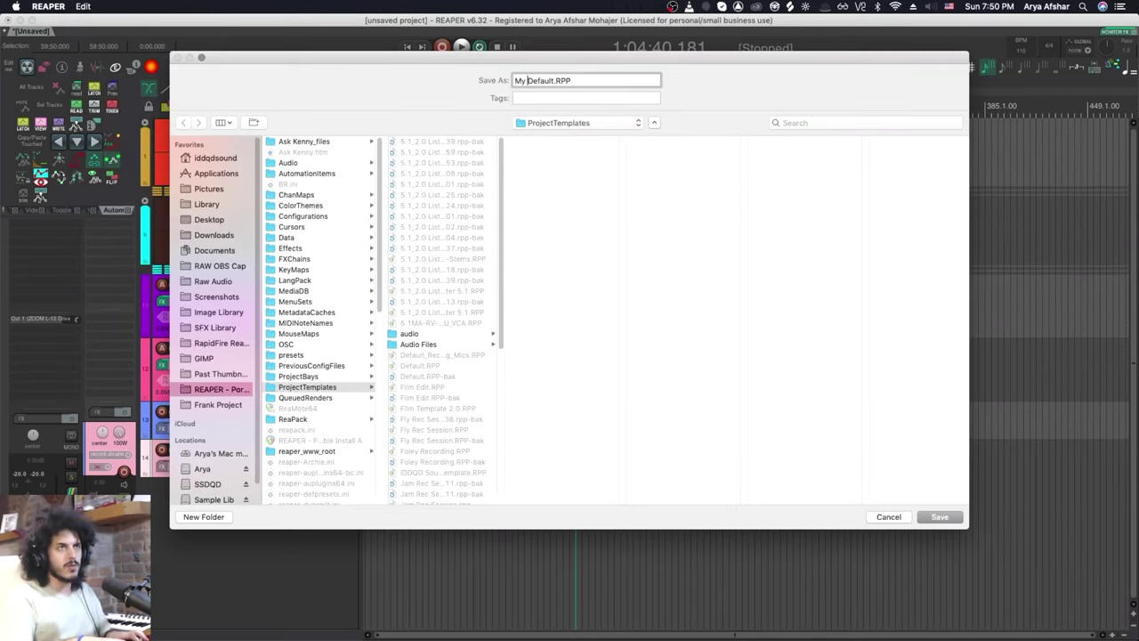
{"action": "type", "text": "New"}
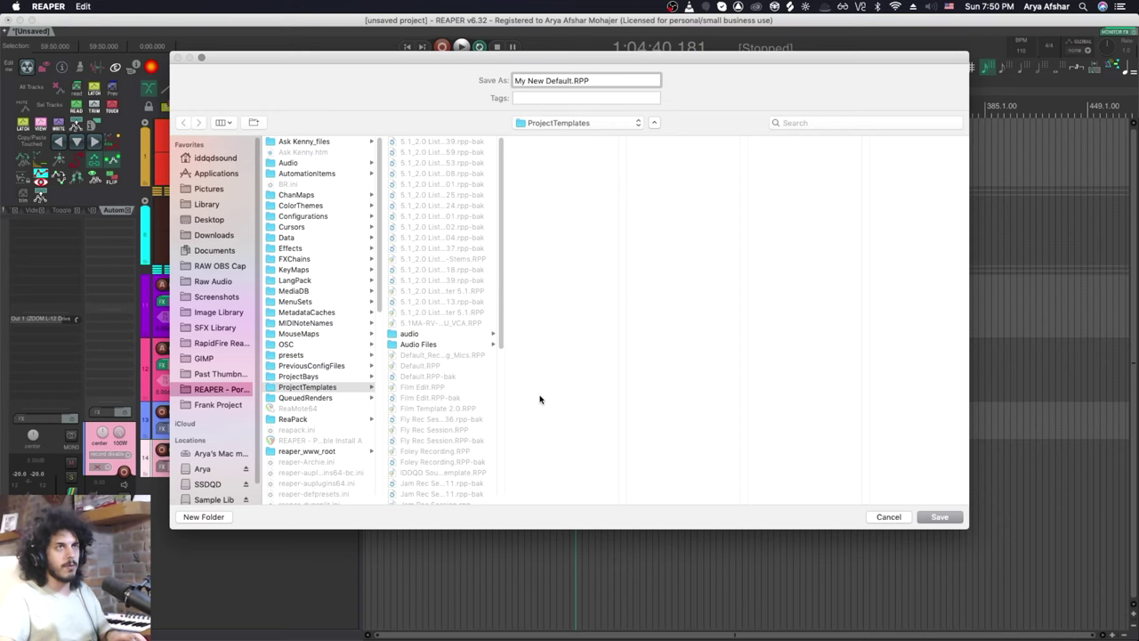
{"action": "left_click", "coordinate": [961, 519]}
Step: In the Project preferences, set My New Default.RPP as the template for new projects
{"action": "key", "text": "super+comma"}
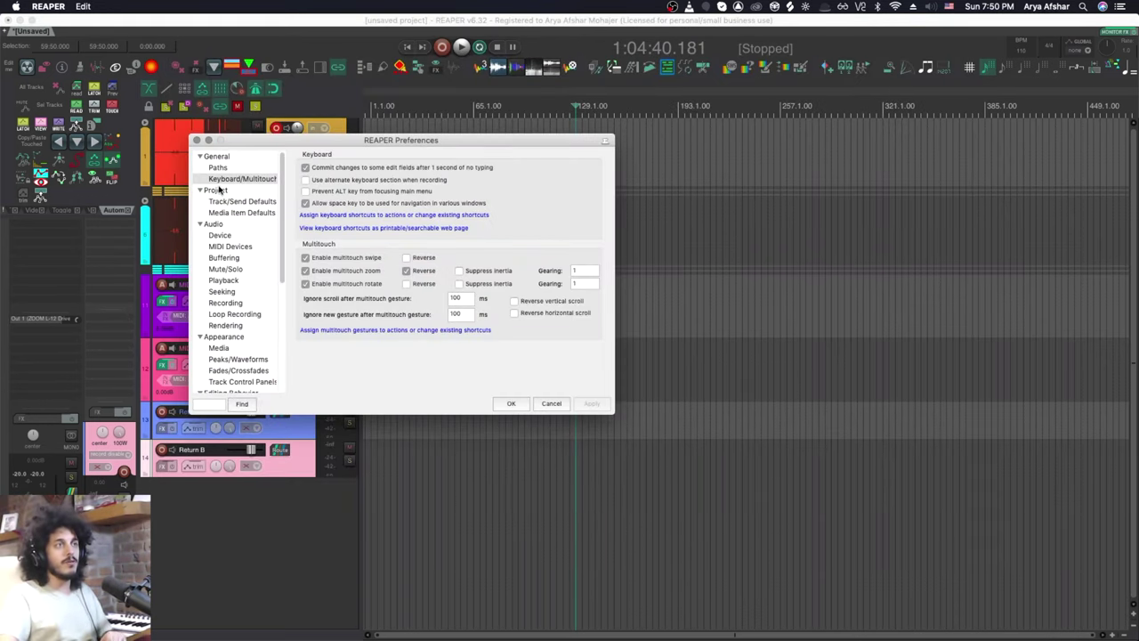
{"action": "left_click", "coordinate": [216, 191]}
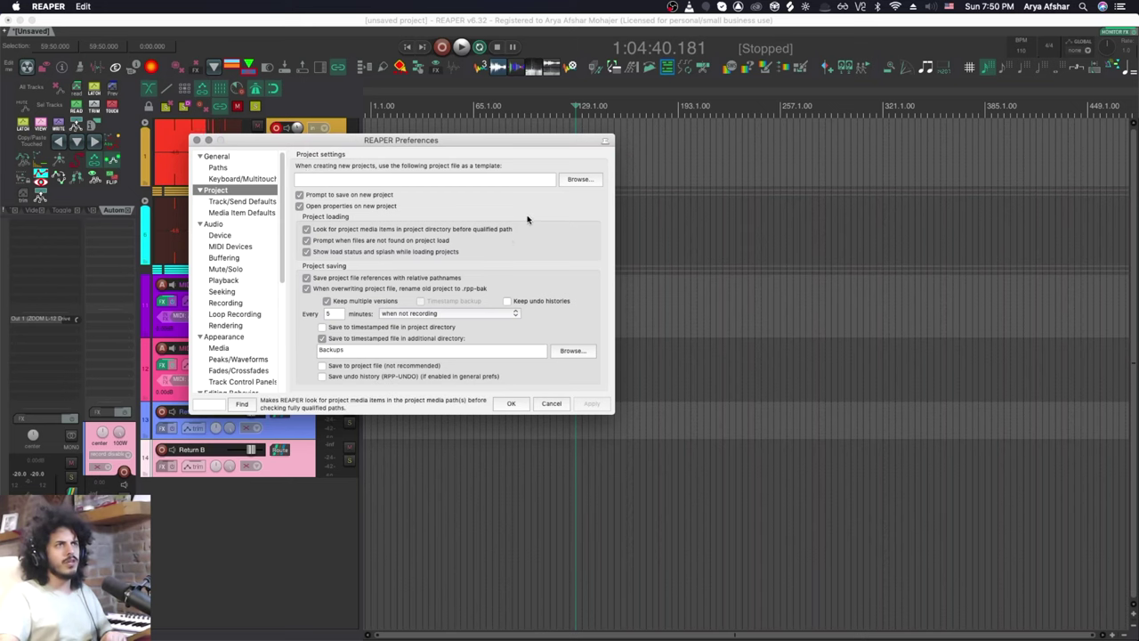
{"action": "left_click", "coordinate": [577, 179]}
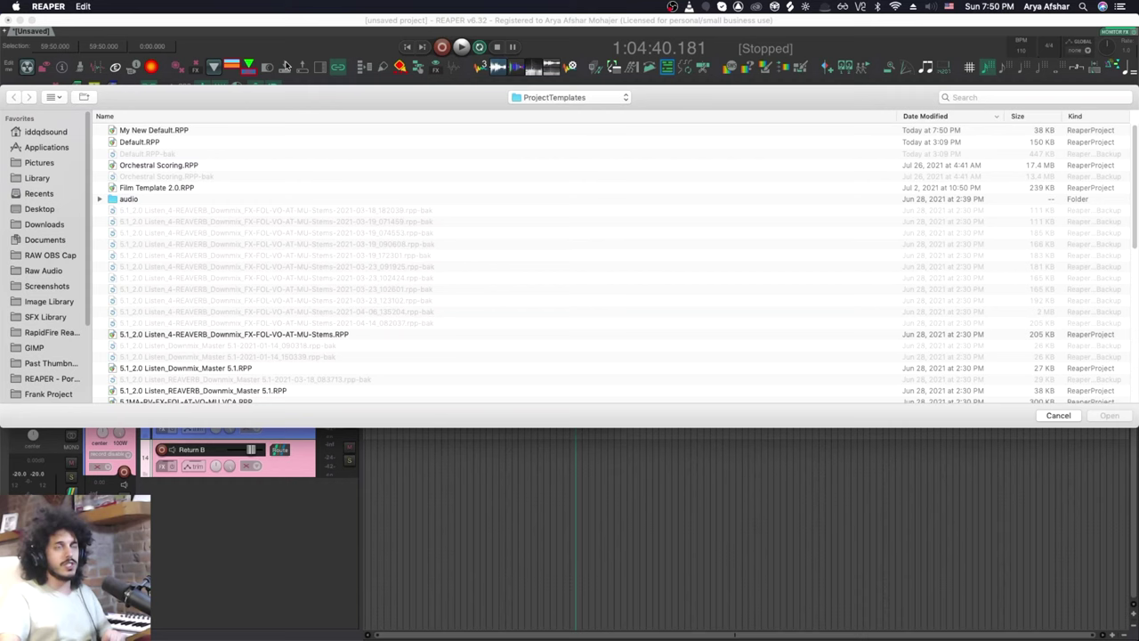
{"action": "left_click", "coordinate": [177, 131]}
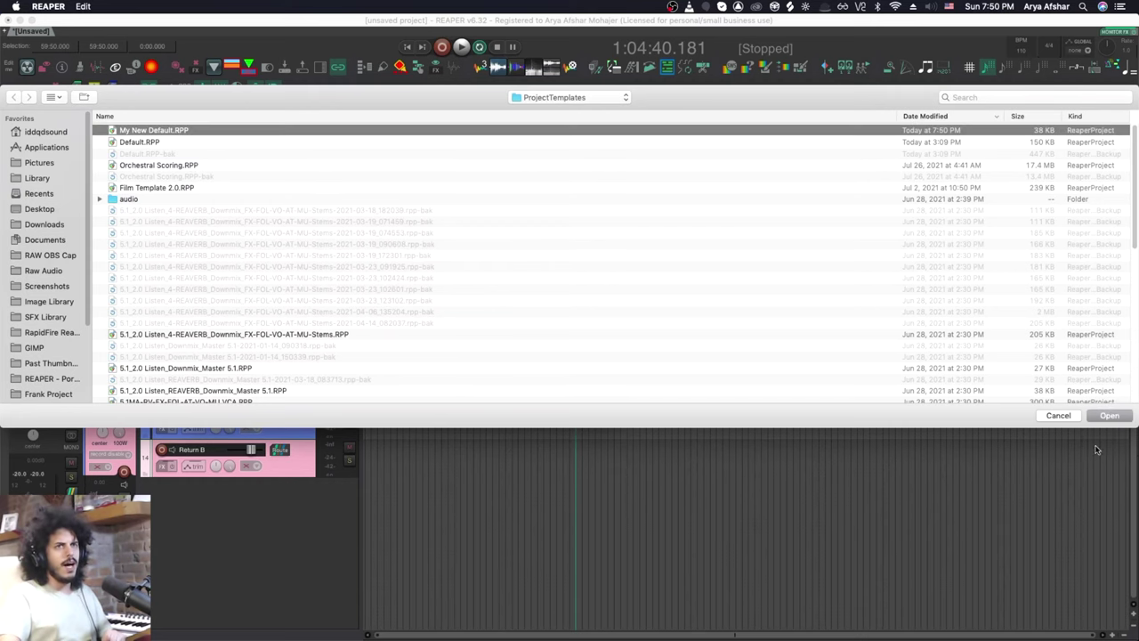
{"action": "left_click", "coordinate": [1109, 415]}
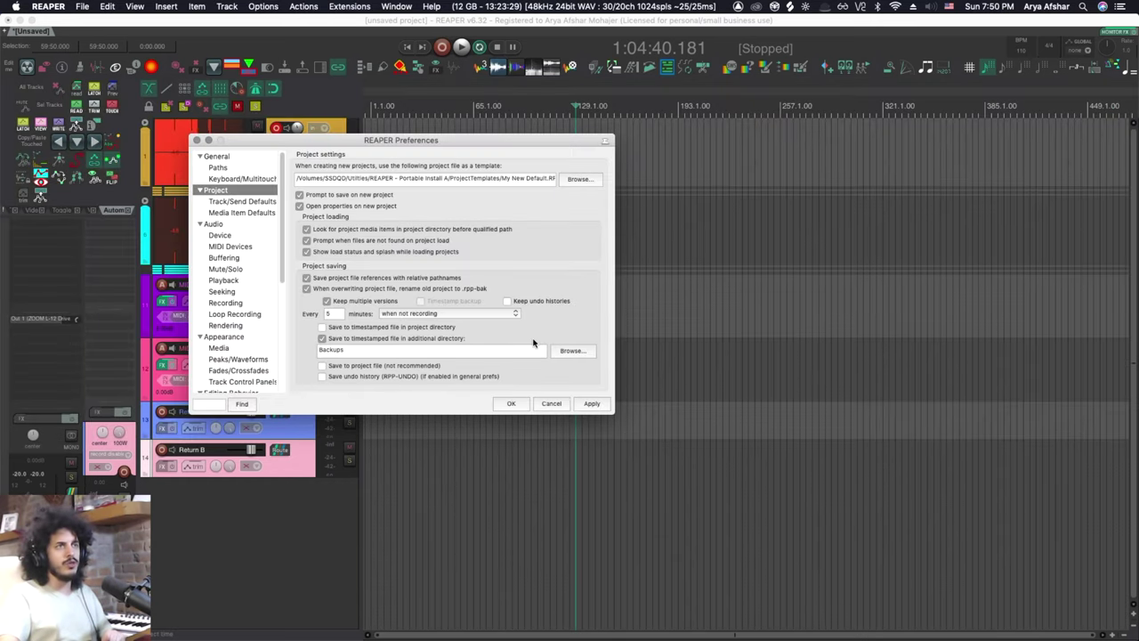
Step: Close Preferences, start a new project tab without saving, and close the old project tab
{"action": "left_click", "coordinate": [197, 140]}
{"action": "left_click", "coordinate": [82, 6]}
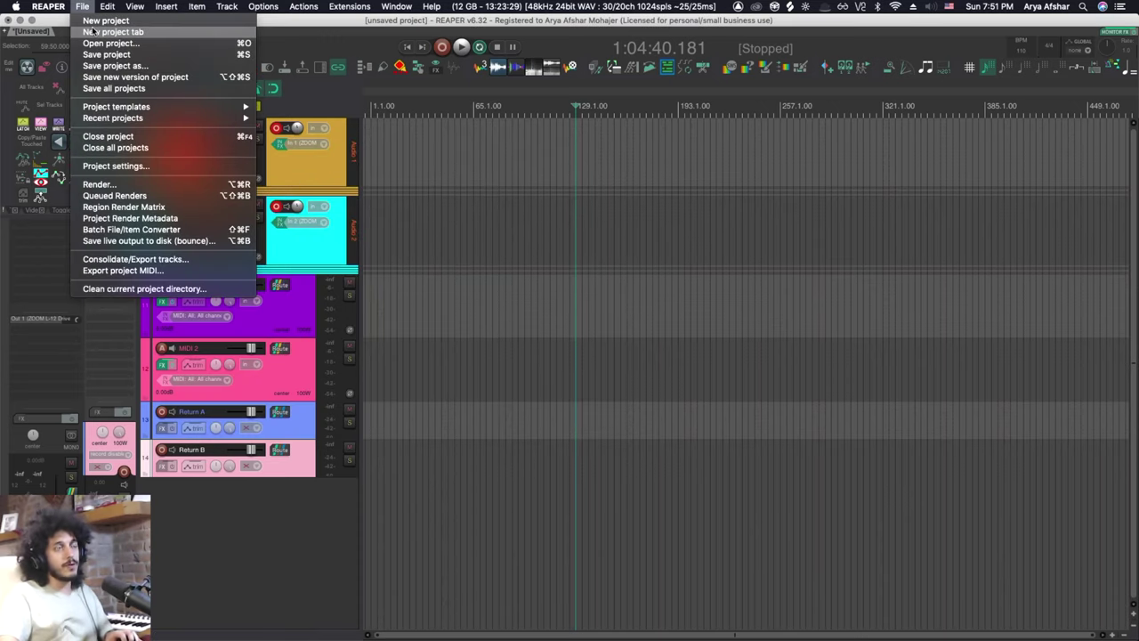
{"action": "left_click", "coordinate": [92, 32]}
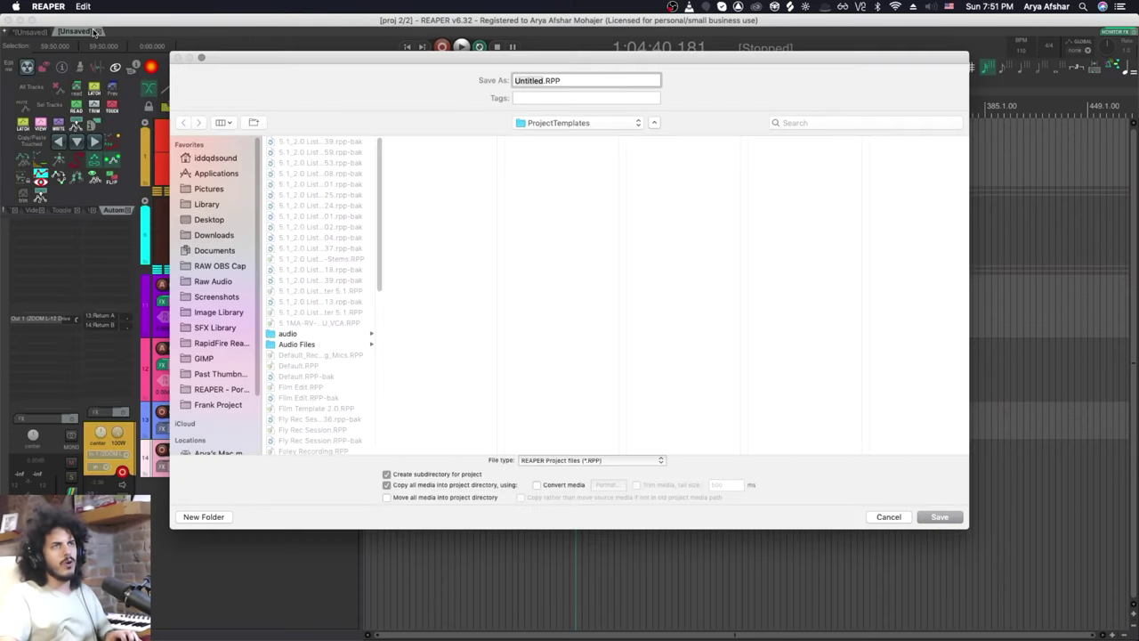
{"action": "left_click", "coordinate": [888, 516]}
{"action": "key", "text": "Escape"}
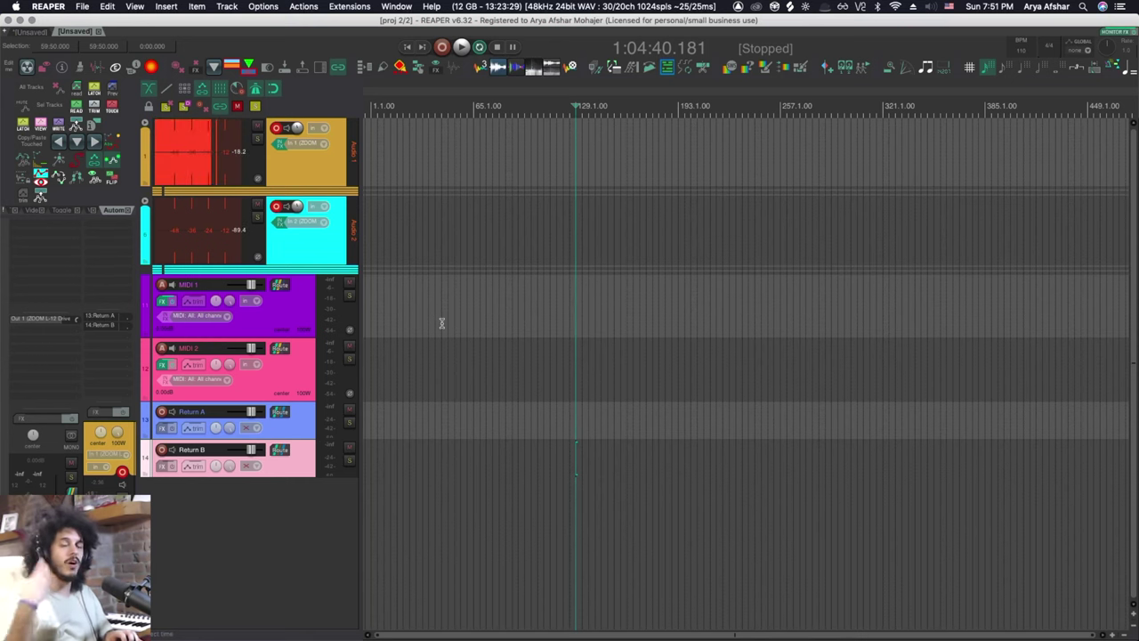
{"action": "key", "text": "super+F4"}
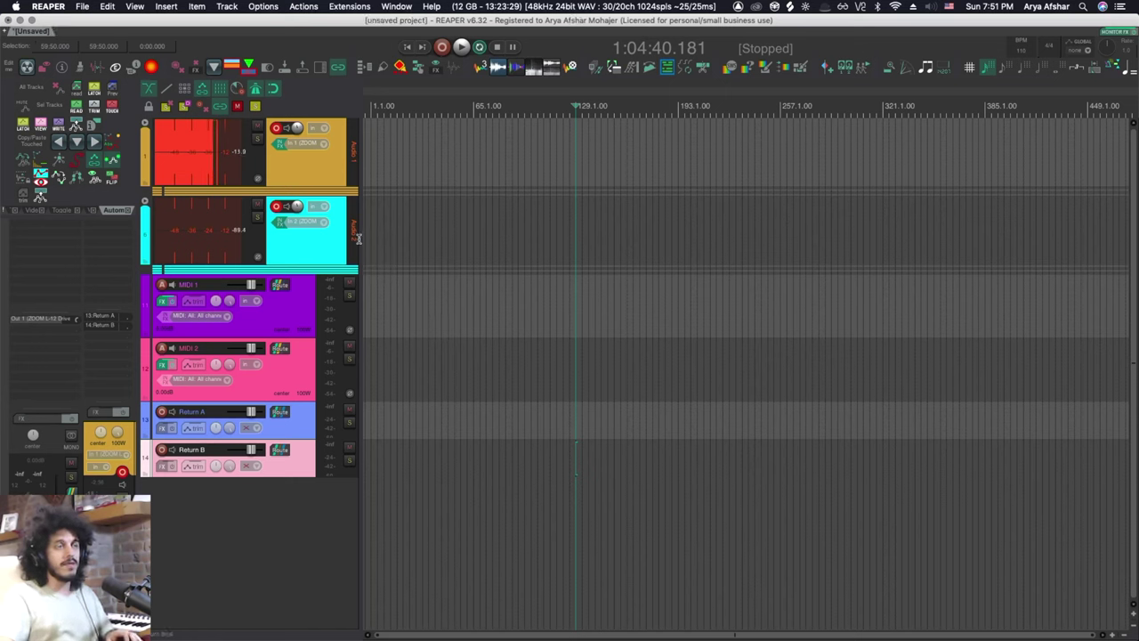
Step: Check that the Project templates menu now lists My New Default
{"action": "left_click", "coordinate": [85, 7]}
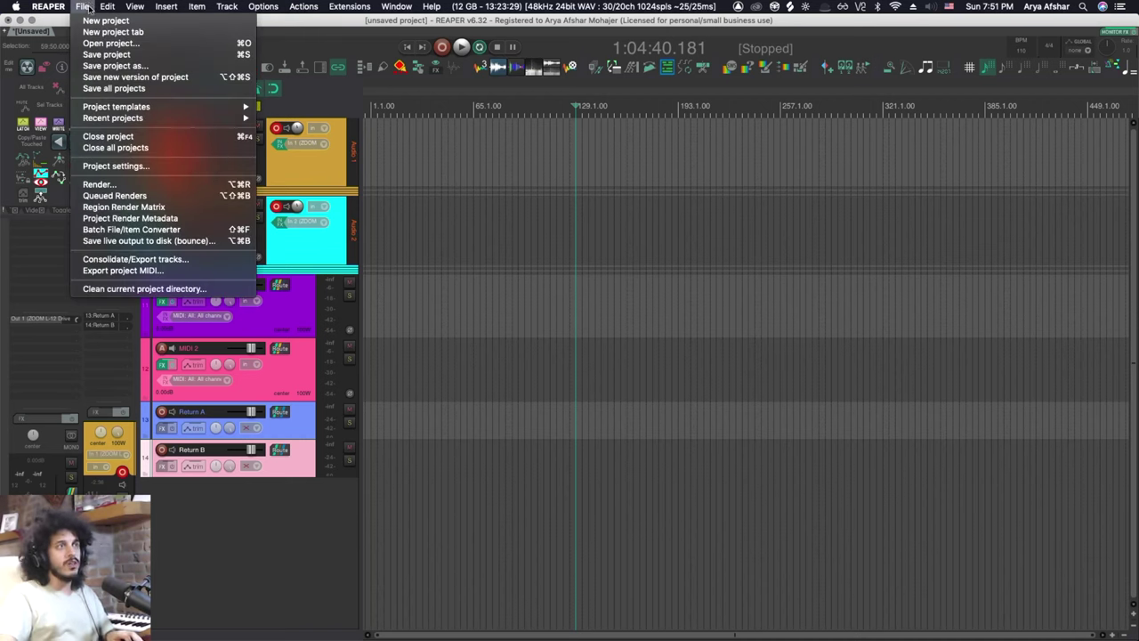
{"action": "mouse_move", "coordinate": [153, 107]}
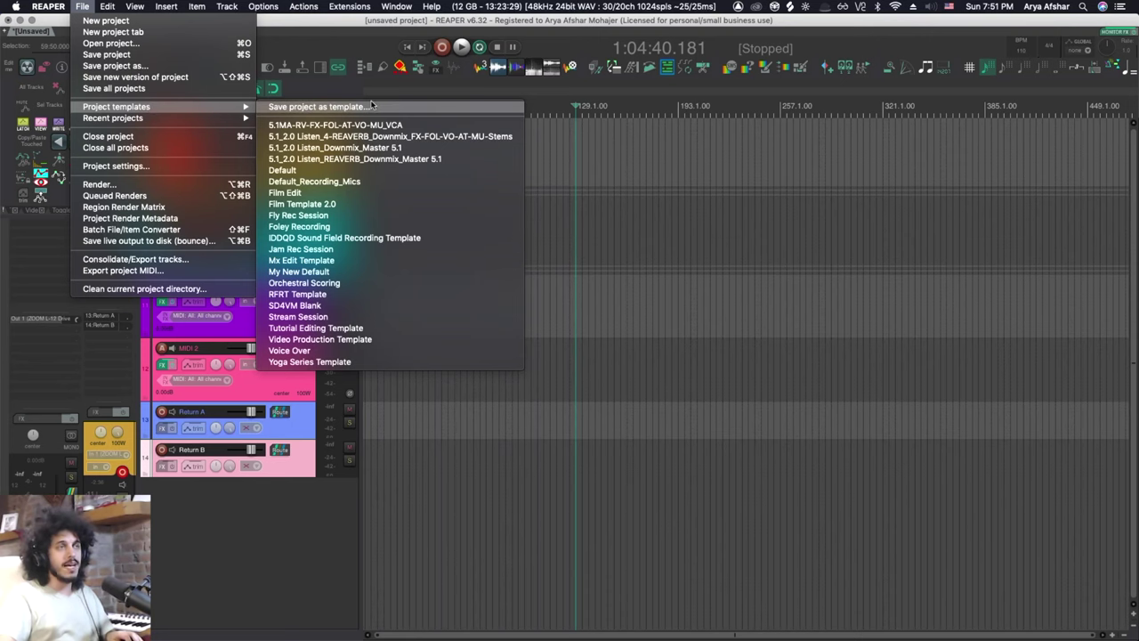
{"action": "left_click", "coordinate": [864, 393]}
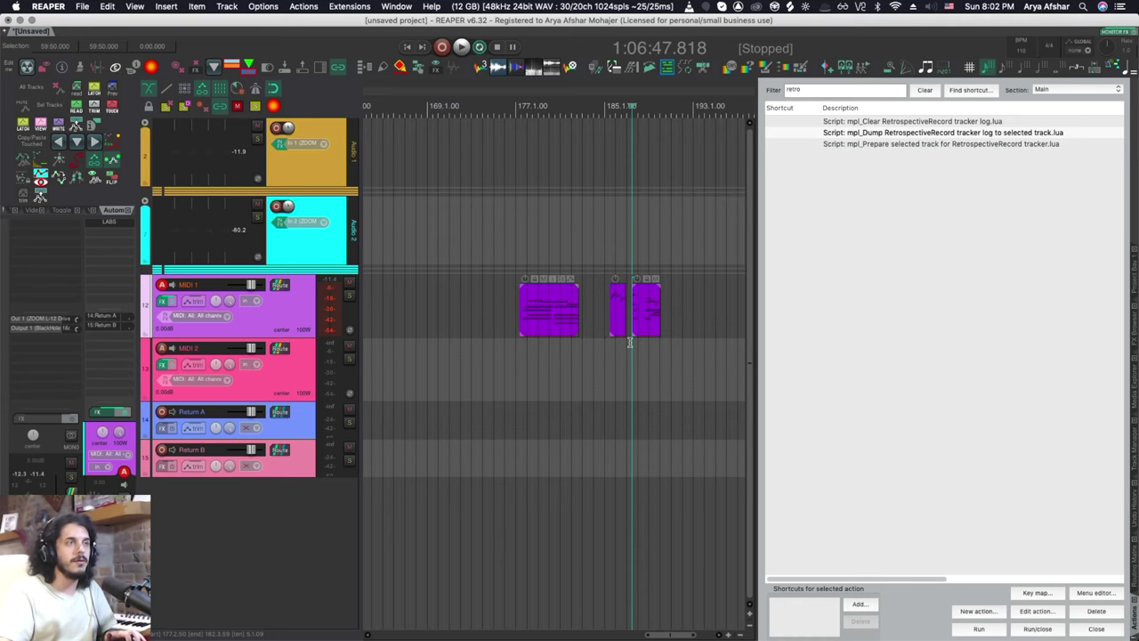
Step: Collapse the tracks to compact height and run solger_ReaLauncher.lua from the 'realau' action filter
{"action": "key", "text": "super+z"}
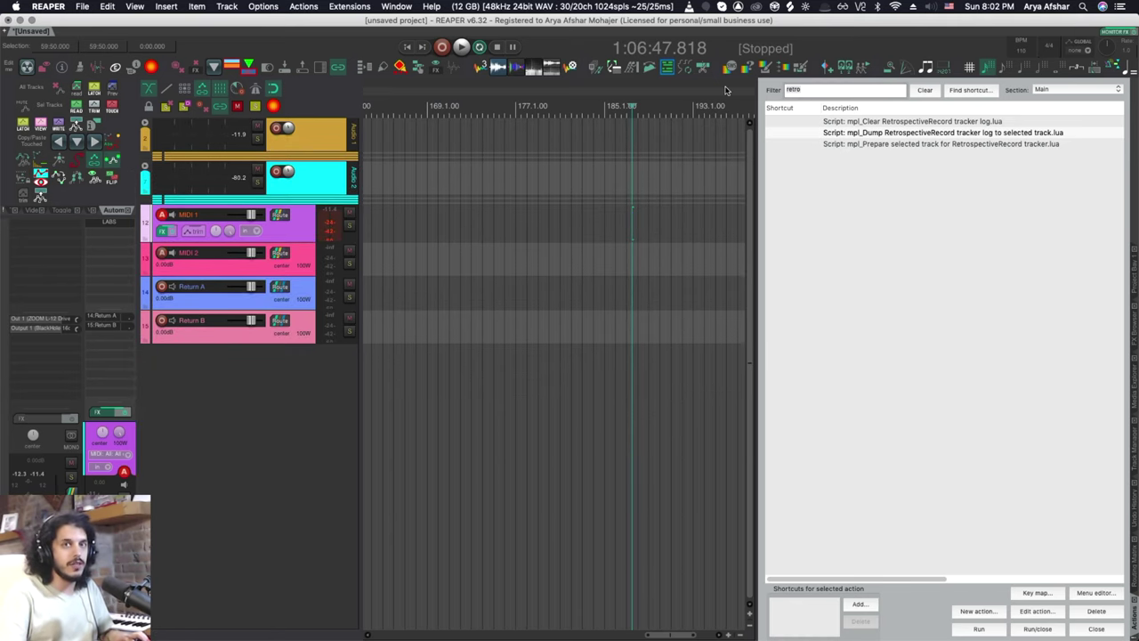
{"action": "key", "text": "BackSpace"}
{"action": "type", "text": "realau"}
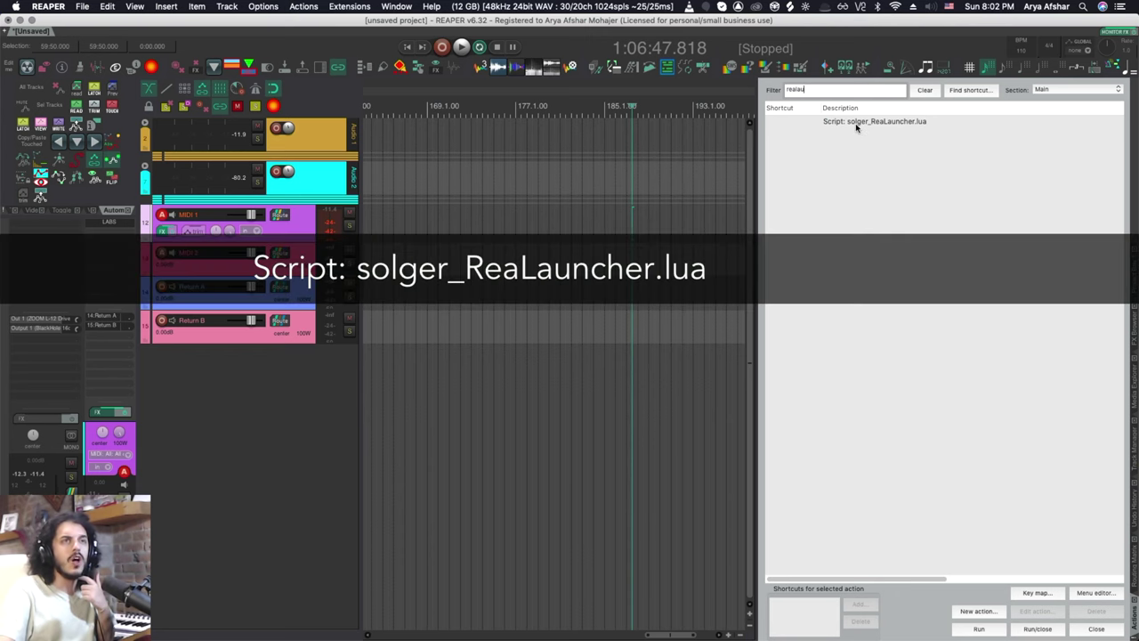
{"action": "left_click", "coordinate": [860, 122]}
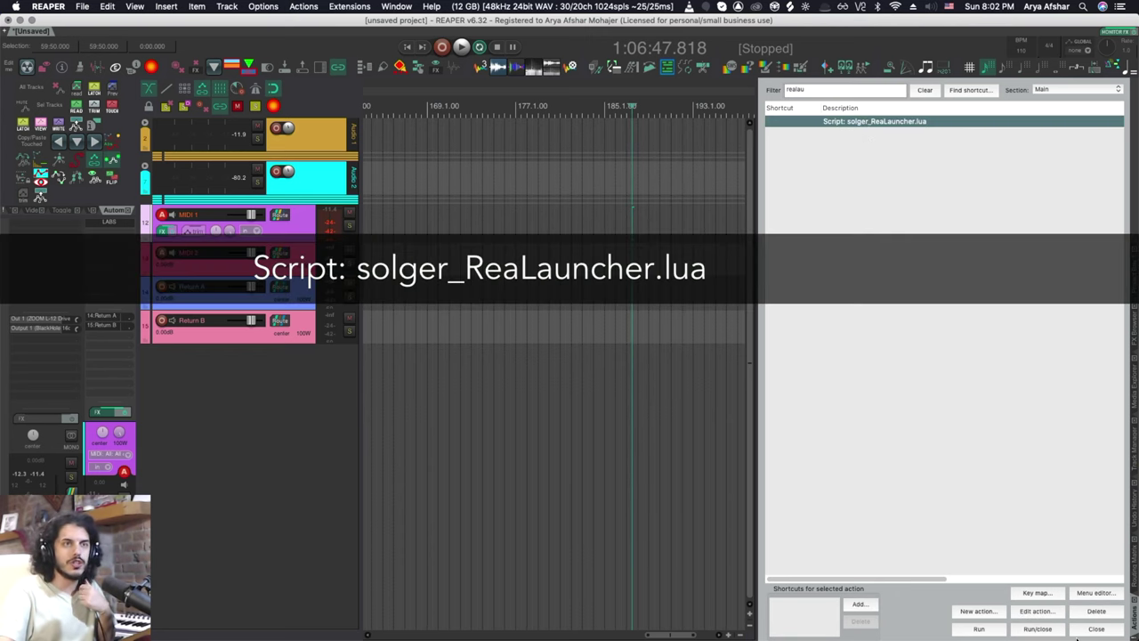
{"action": "left_click", "coordinate": [978, 629]}
Step: Reposition and enlarge the ReaLauncher window, then close it and open Preferences
{"action": "left_click_drag", "start_coordinate": [164, 27], "coordinate": [228, 41]}
{"action": "left_click_drag", "start_coordinate": [431, 303], "coordinate": [681, 403]}
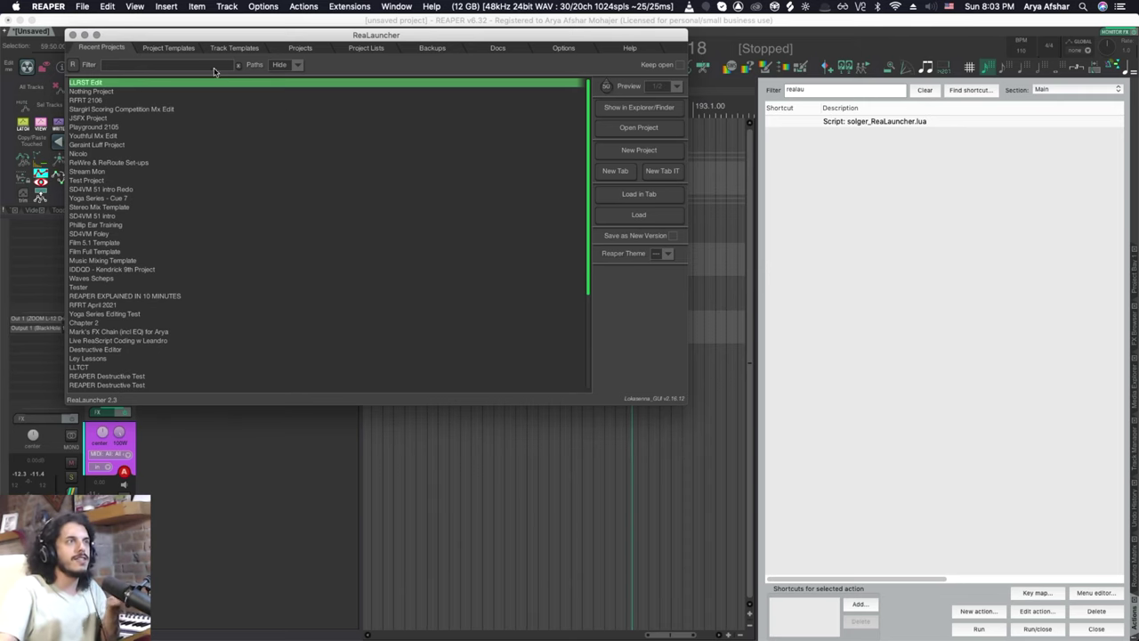
{"action": "left_click", "coordinate": [73, 35]}
{"action": "key", "text": "super+comma"}
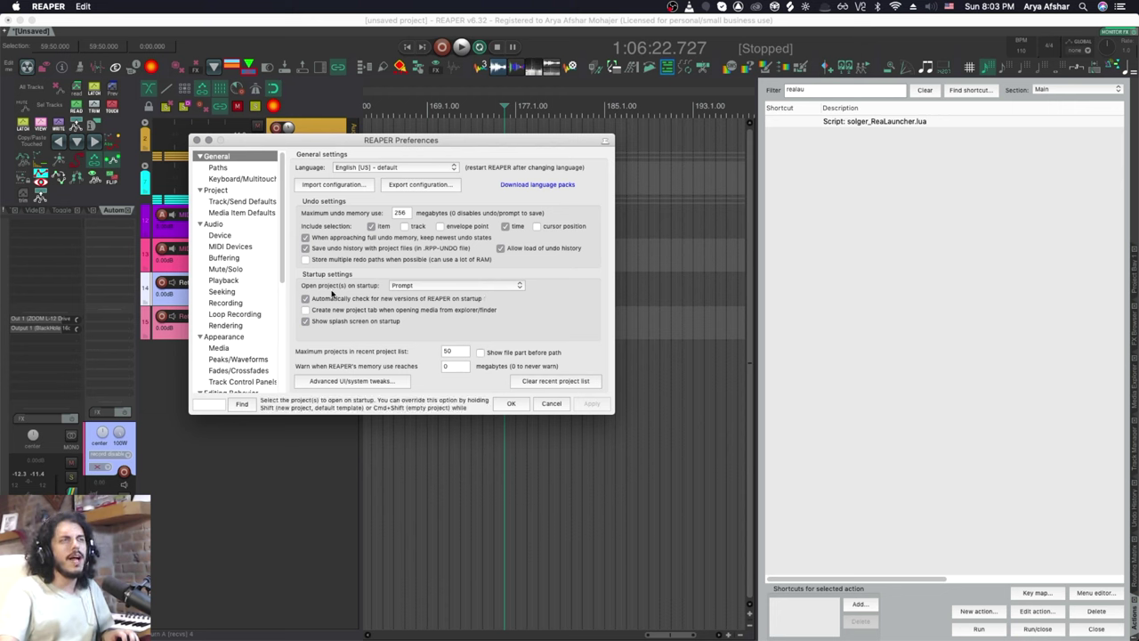
{"action": "left_click", "coordinate": [488, 285]}
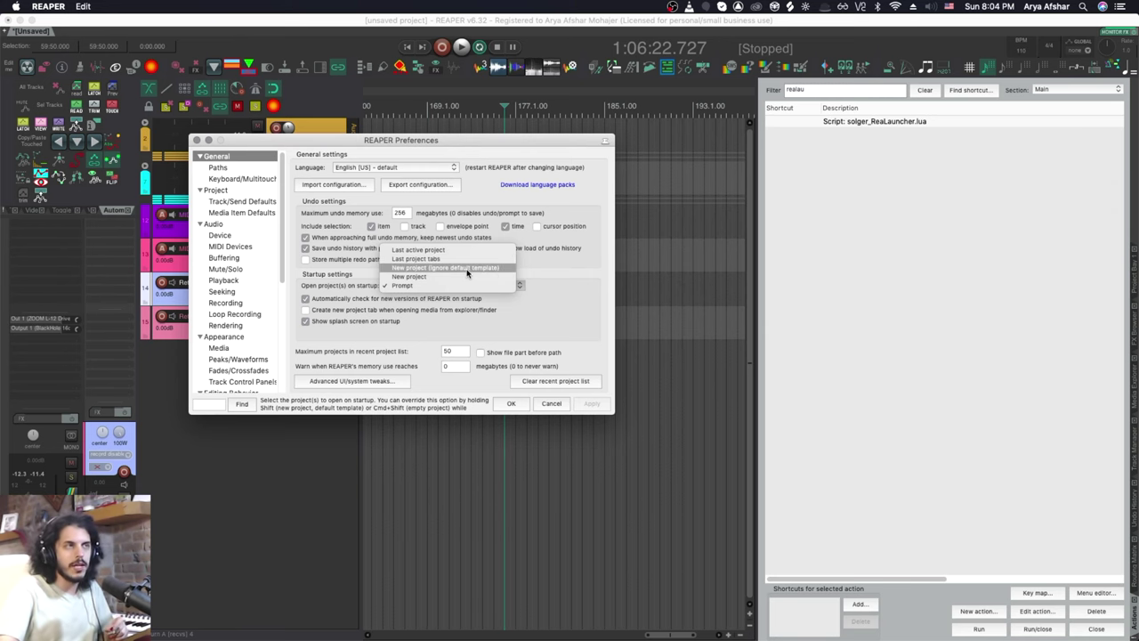
{"action": "left_click_drag", "start_coordinate": [270, 145], "coordinate": [451, 123]}
{"action": "left_click", "coordinate": [614, 263]}
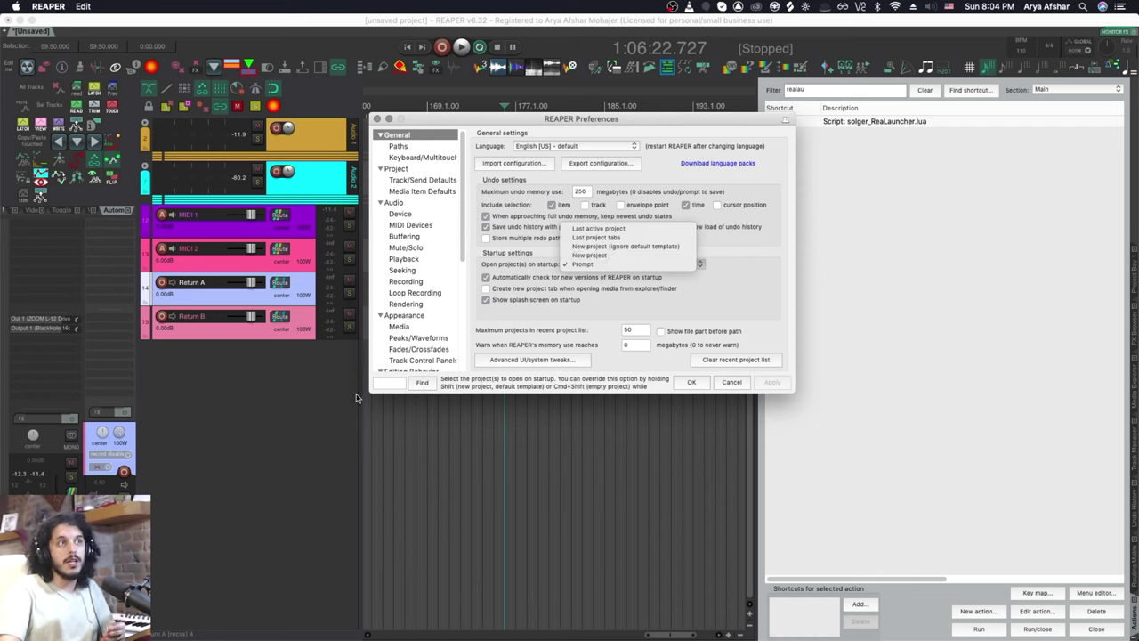
{"action": "left_click", "coordinate": [746, 301]}
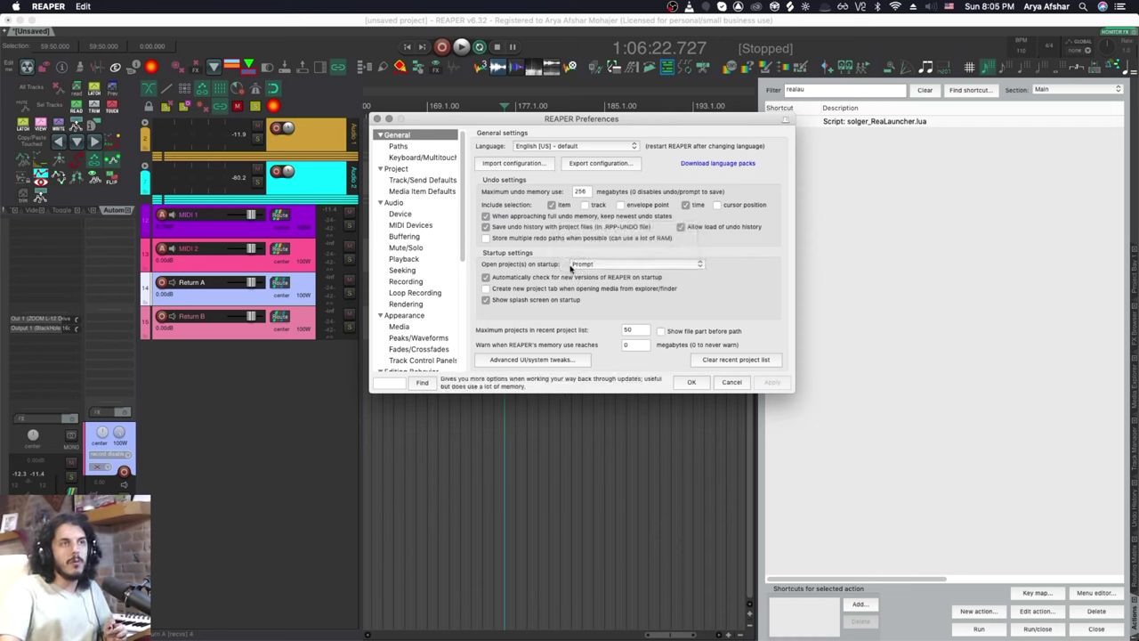
Step: Confirm Preferences, restart, and scroll through the Choose Project list of recent projects and templates
{"action": "left_click", "coordinate": [694, 383]}
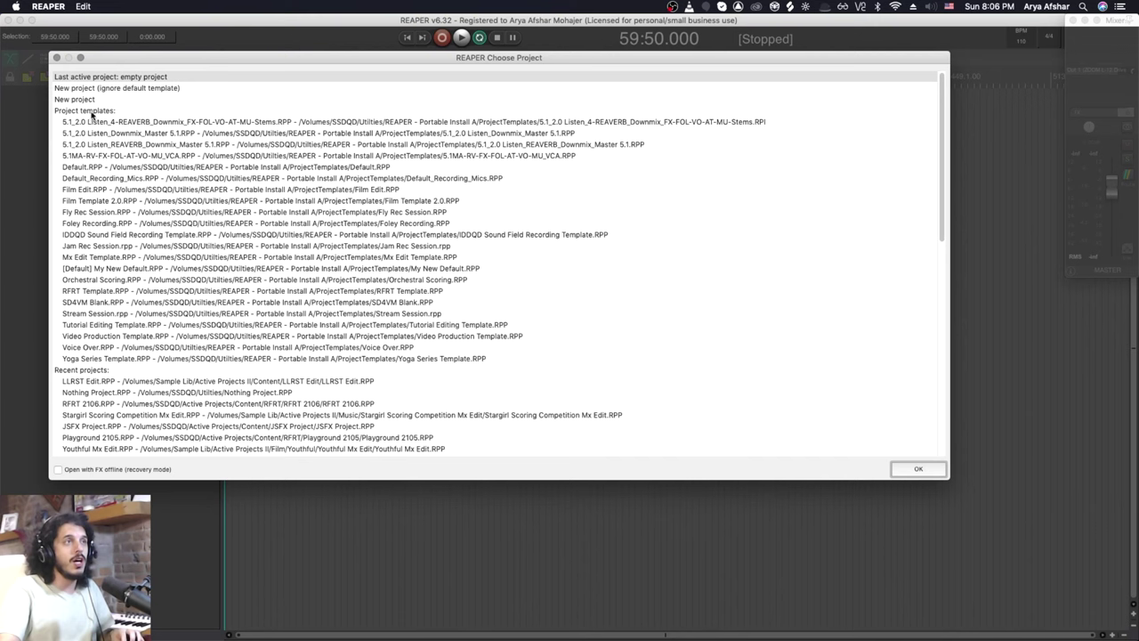
{"action": "scroll", "coordinate": [270, 196], "scroll_direction": "down", "scroll_amount": 8}
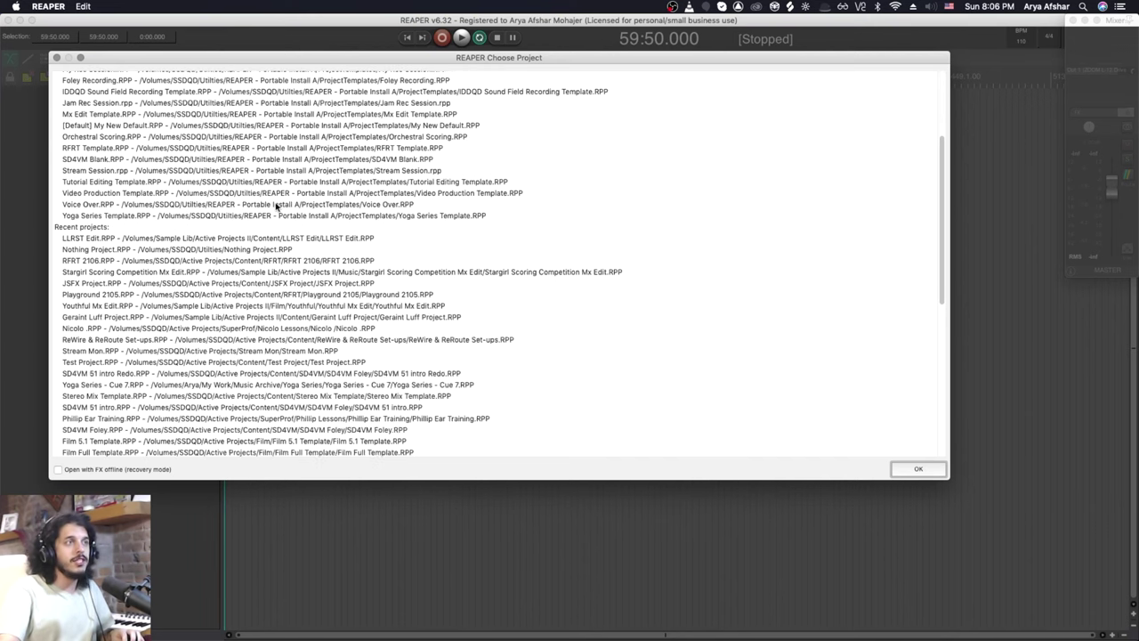
{"action": "scroll", "coordinate": [296, 320], "scroll_direction": "down", "scroll_amount": 7}
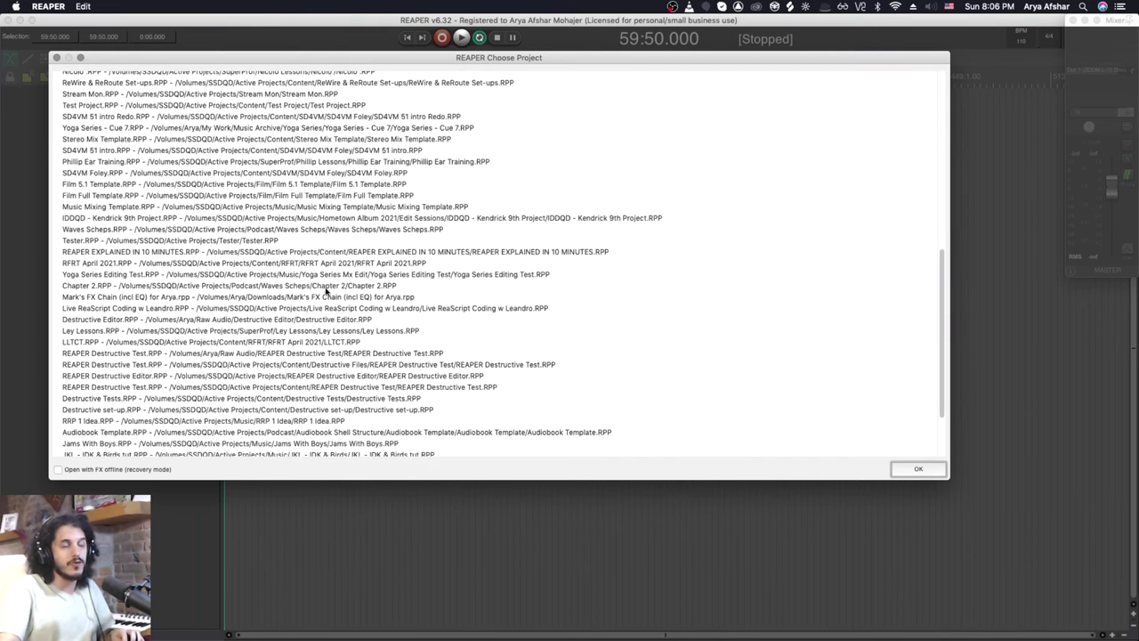
{"action": "key", "text": "Home"}
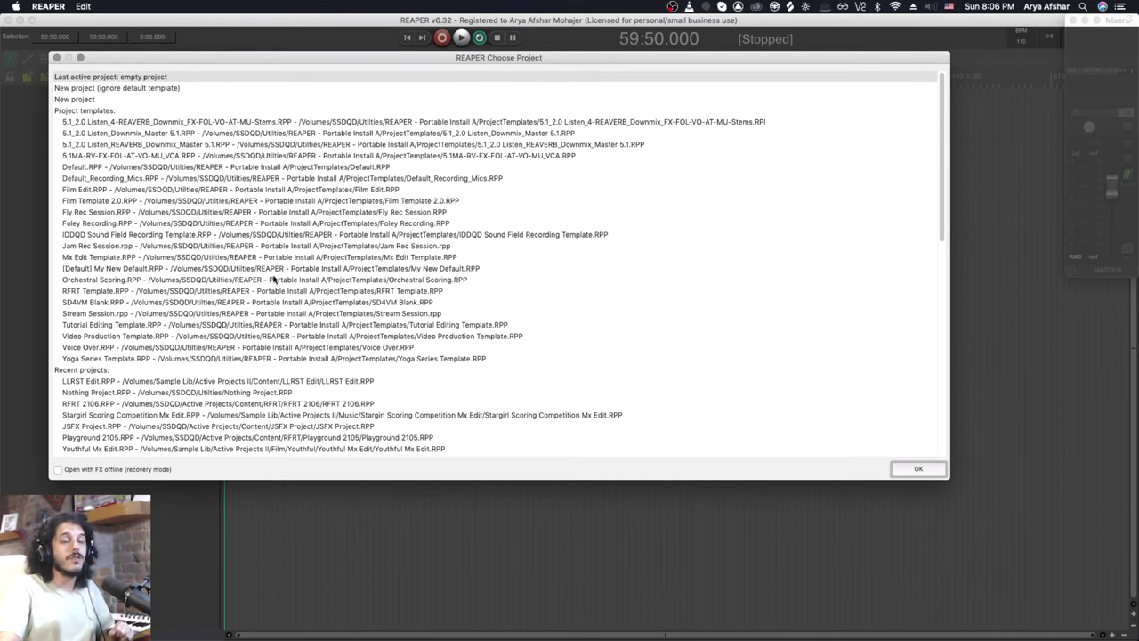
{"action": "scroll", "coordinate": [246, 405], "scroll_direction": "down", "scroll_amount": 10}
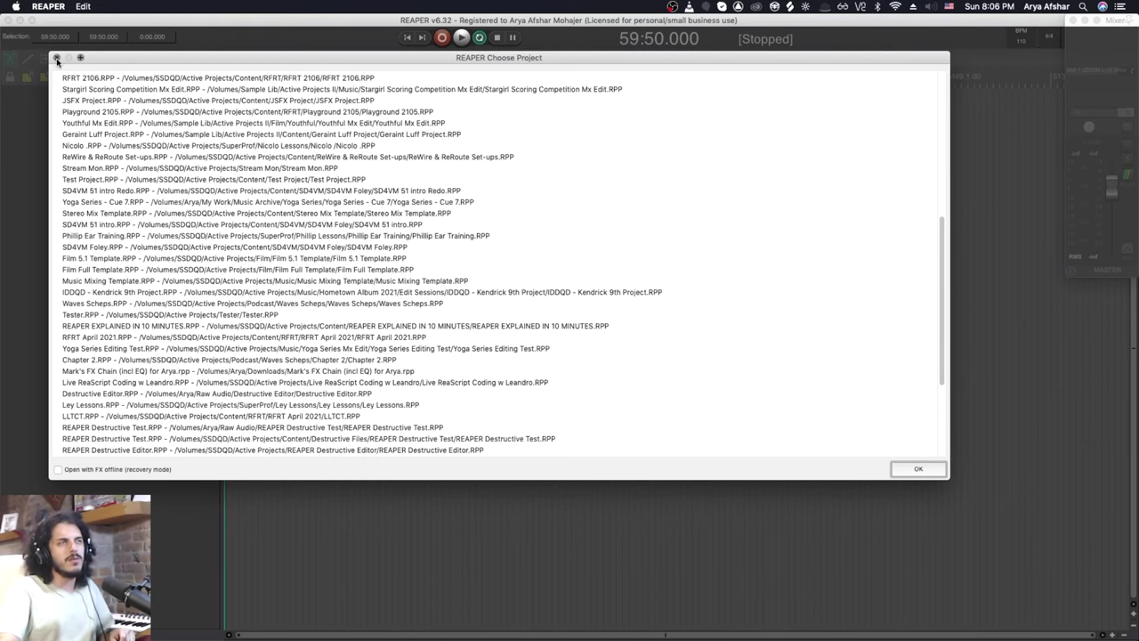
Step: Close the project chooser and bring up File > Open project on the ProjectTemplates folder
{"action": "left_click", "coordinate": [56, 60]}
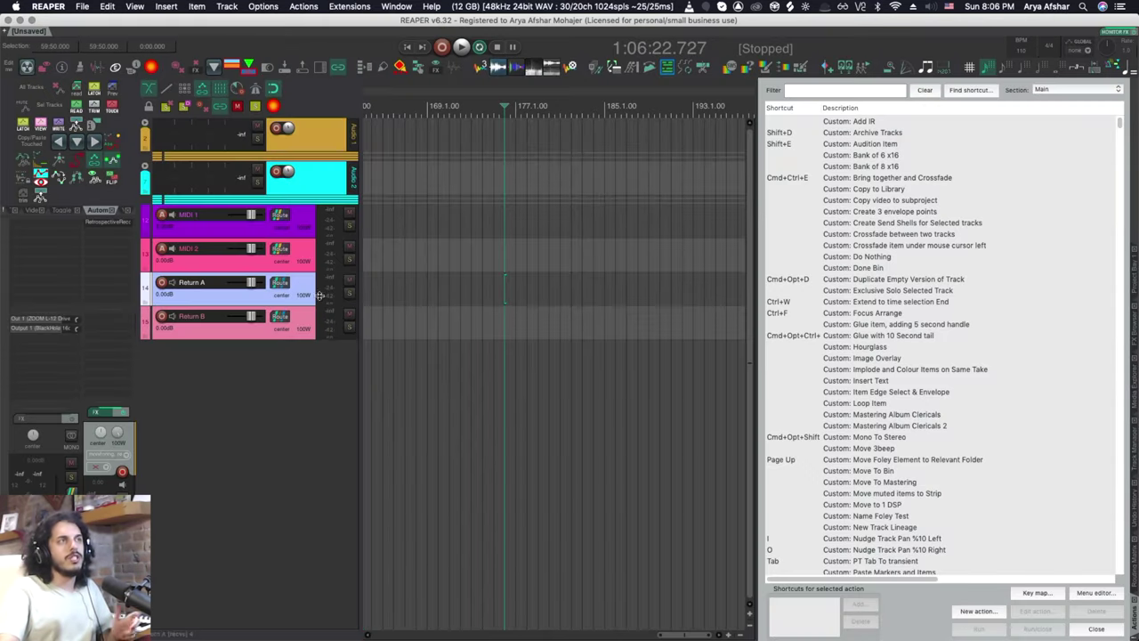
{"action": "left_click", "coordinate": [82, 7]}
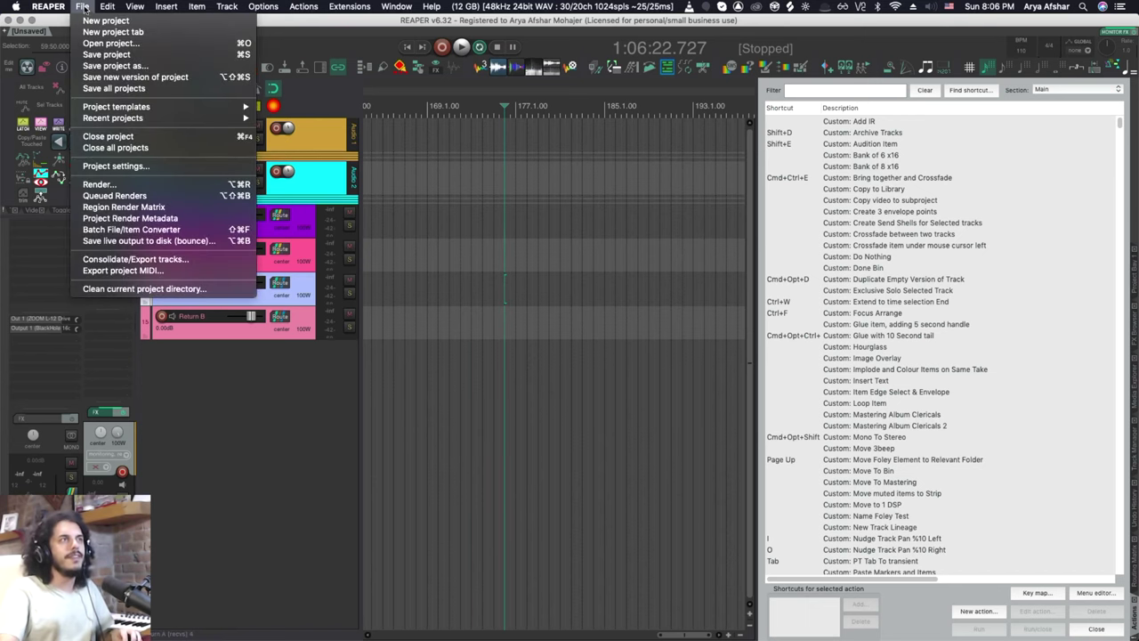
{"action": "left_click", "coordinate": [109, 45]}
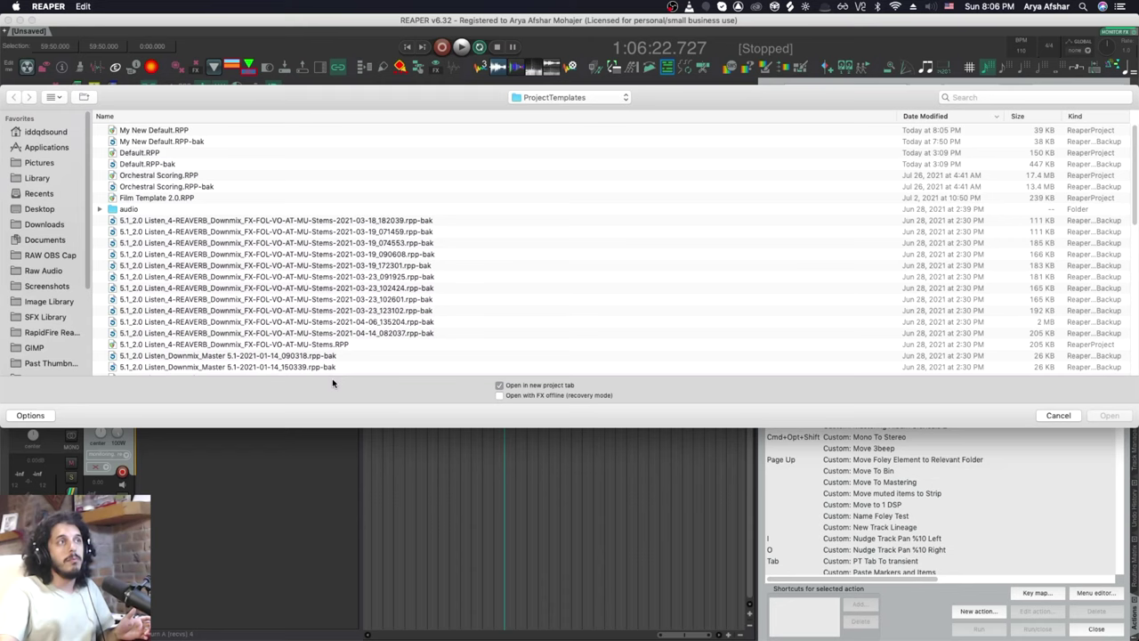
Step: Set 'Open project(s) on startup' to New project in Preferences
{"action": "left_click", "coordinate": [1059, 415]}
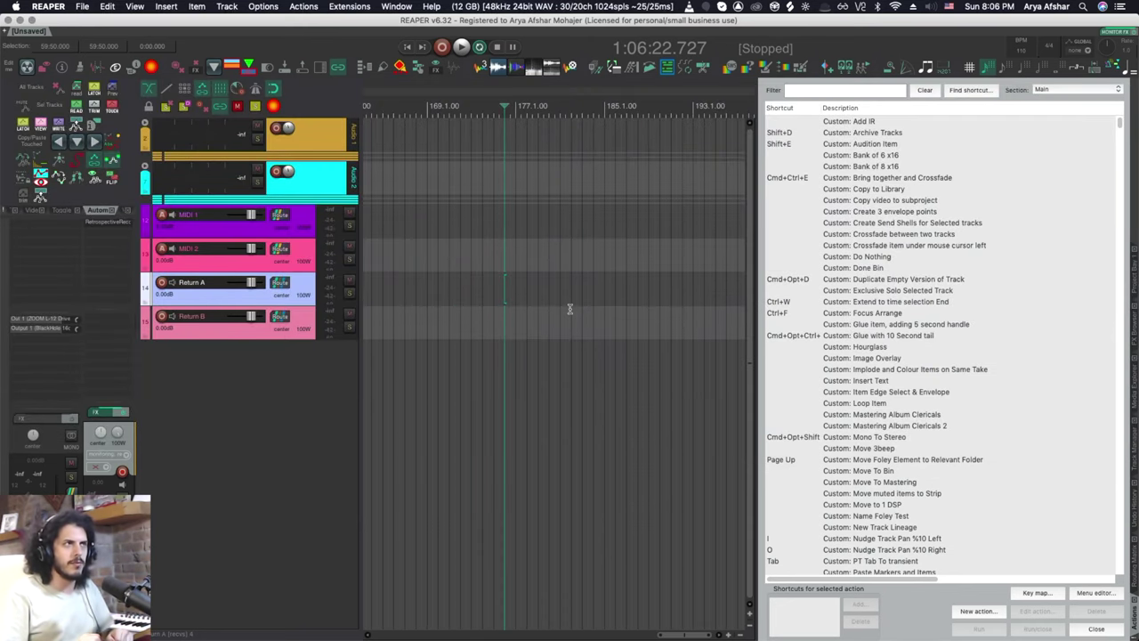
{"action": "key", "text": "super+comma"}
{"action": "left_click", "coordinate": [612, 264]}
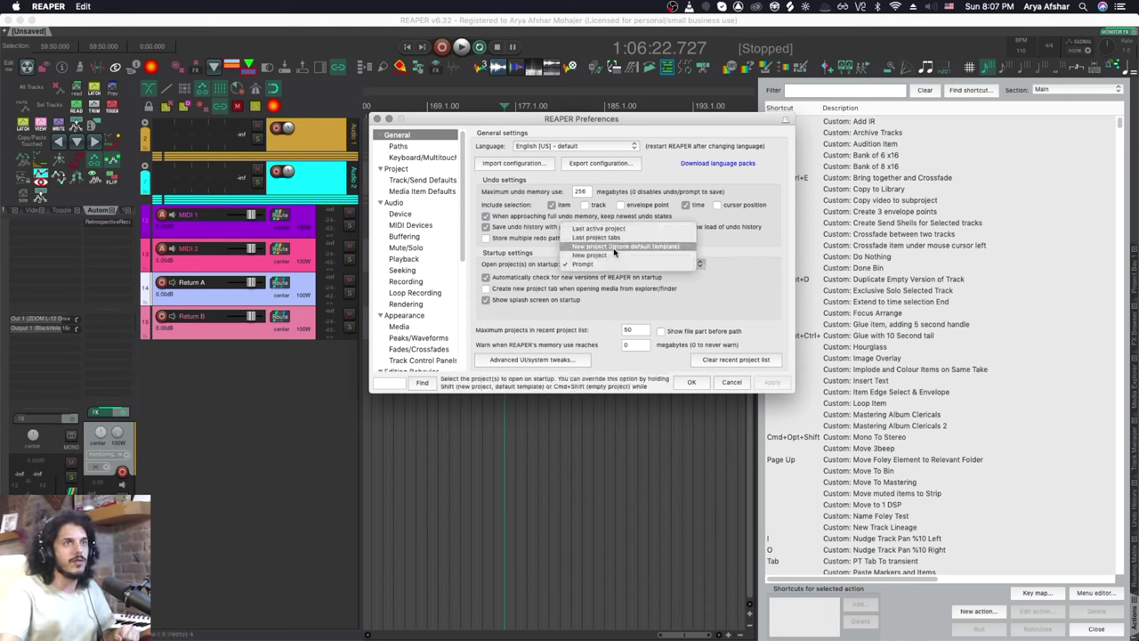
{"action": "left_click", "coordinate": [617, 256]}
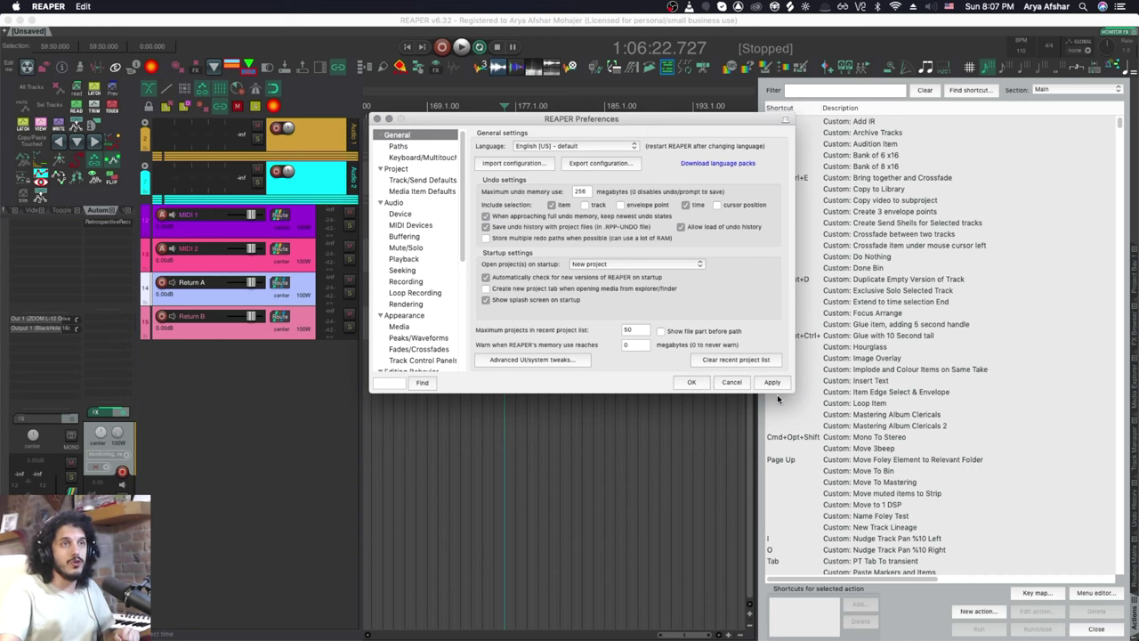
{"action": "left_click", "coordinate": [691, 383]}
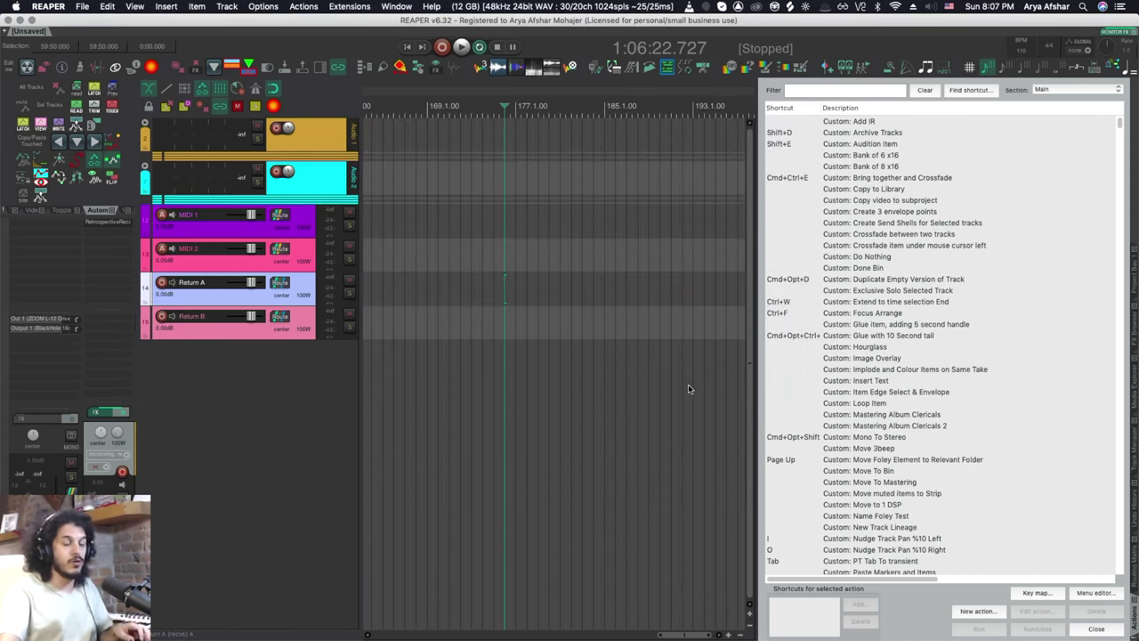
Step: Restart REAPER to test the startup setting and move the save dialog higher
{"action": "key", "text": "super+q"}
{"action": "left_click", "coordinate": [187, 624]}
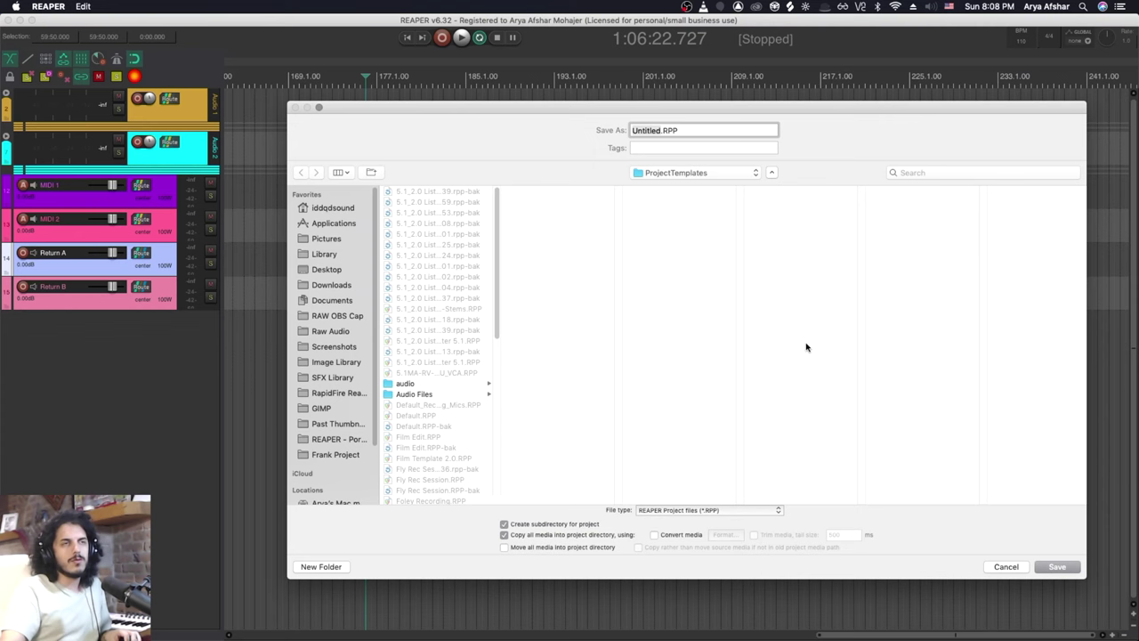
{"action": "left_click_drag", "start_coordinate": [460, 110], "coordinate": [382, 22]}
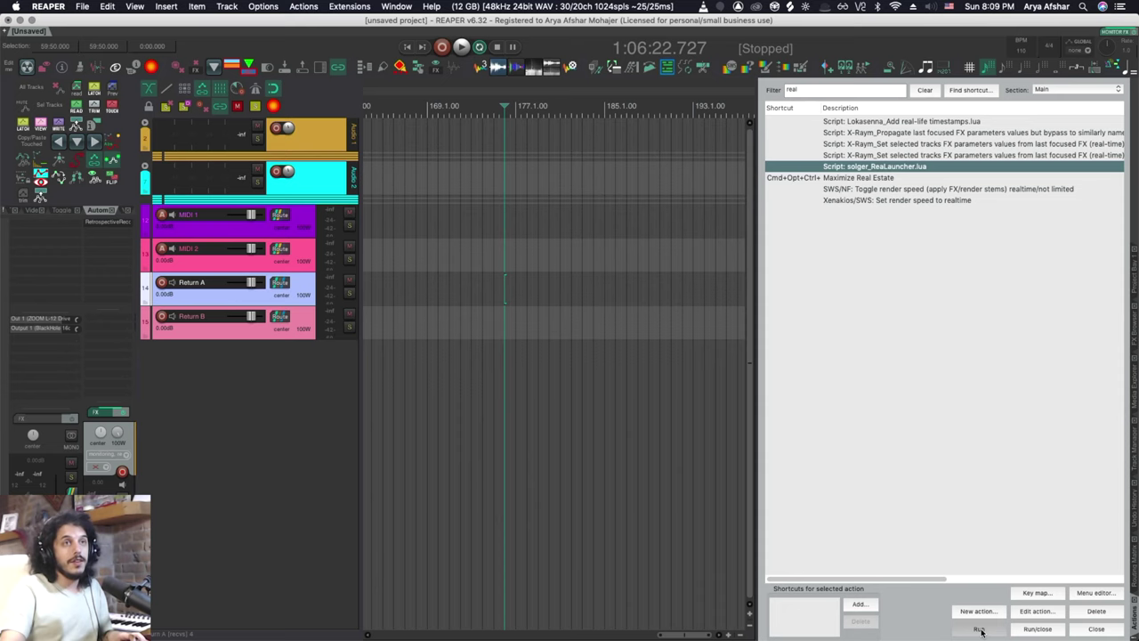
Step: Launch ReaLauncher and try filtering recent projects for 'tut', then clear the filter
{"action": "left_click", "coordinate": [979, 628]}
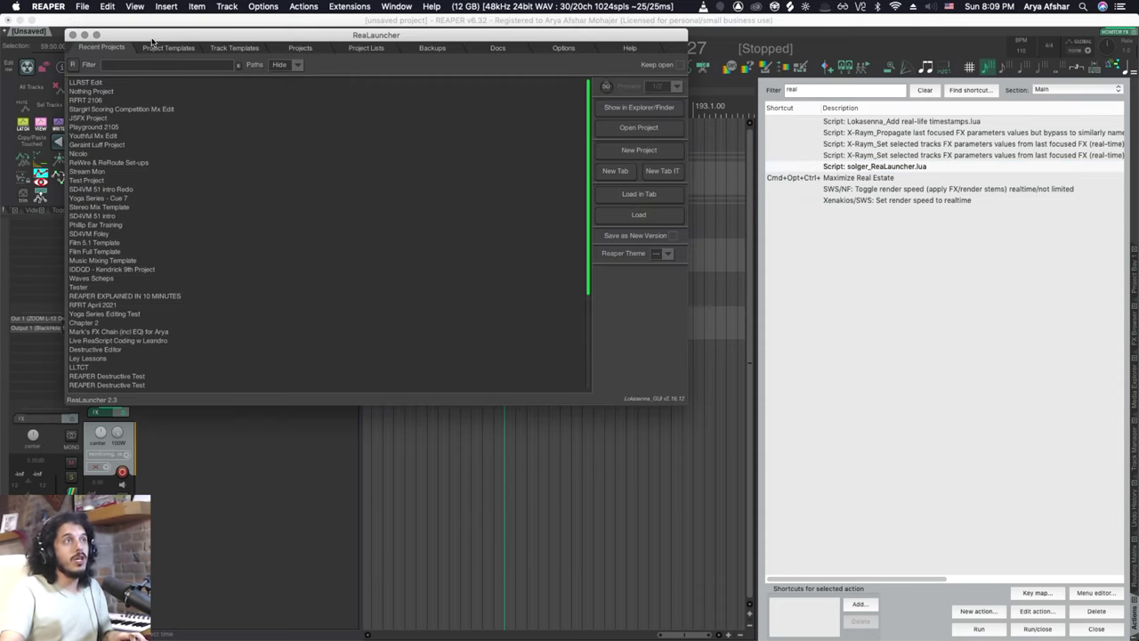
{"action": "left_click_drag", "start_coordinate": [153, 41], "coordinate": [187, 69]}
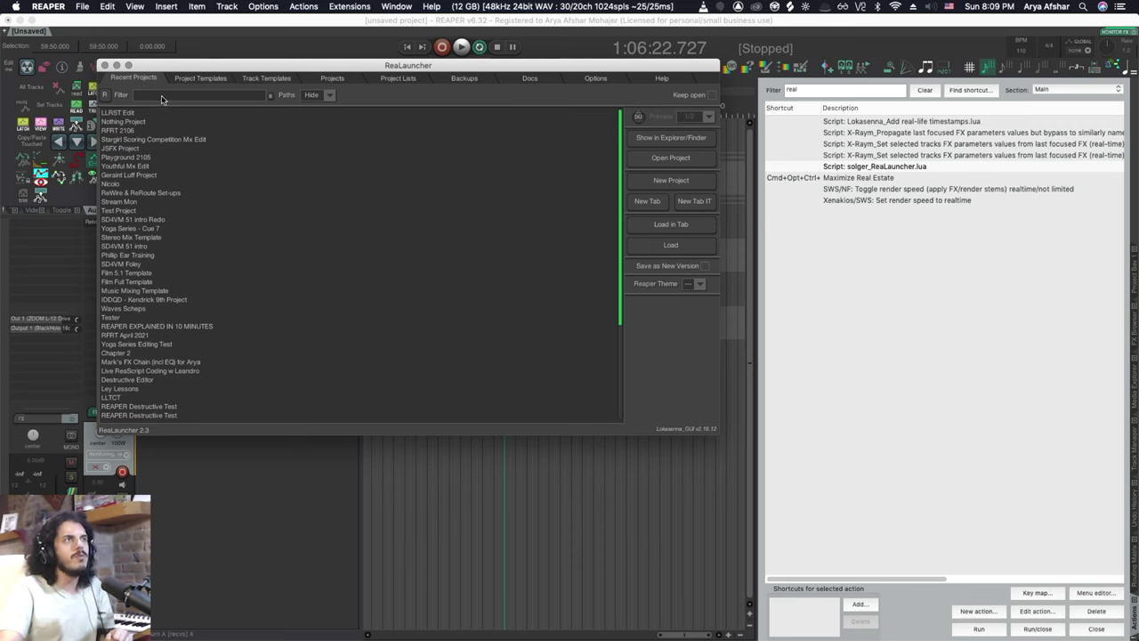
{"action": "scroll", "coordinate": [230, 195], "scroll_direction": "down", "scroll_amount": 5}
{"action": "scroll", "coordinate": [229, 195], "scroll_direction": "up", "scroll_amount": 5}
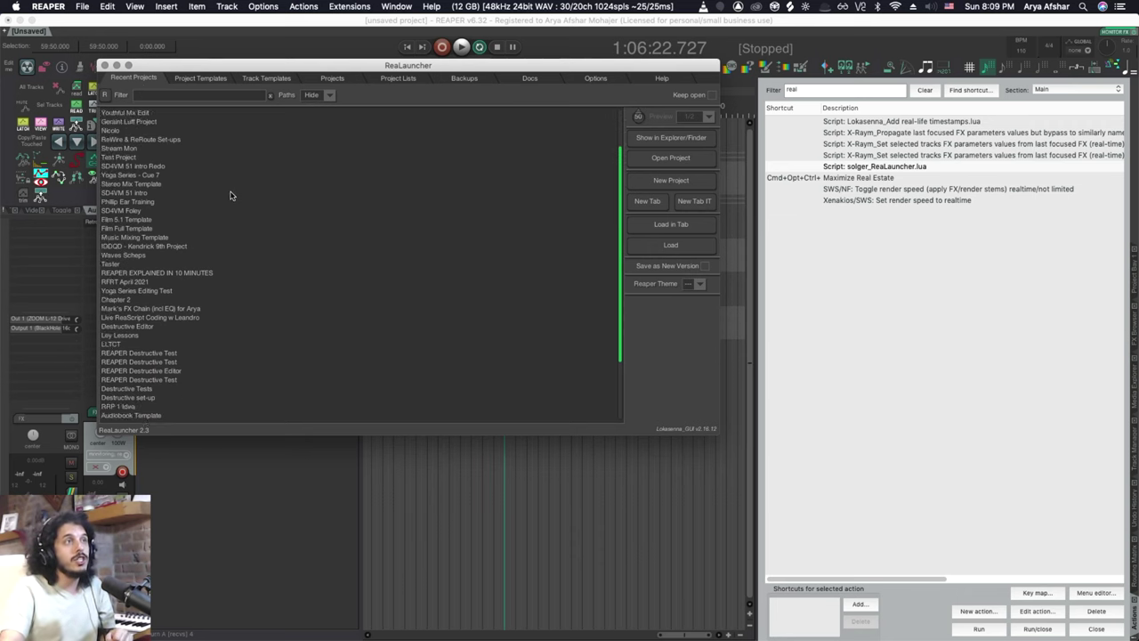
{"action": "left_click", "coordinate": [159, 95]}
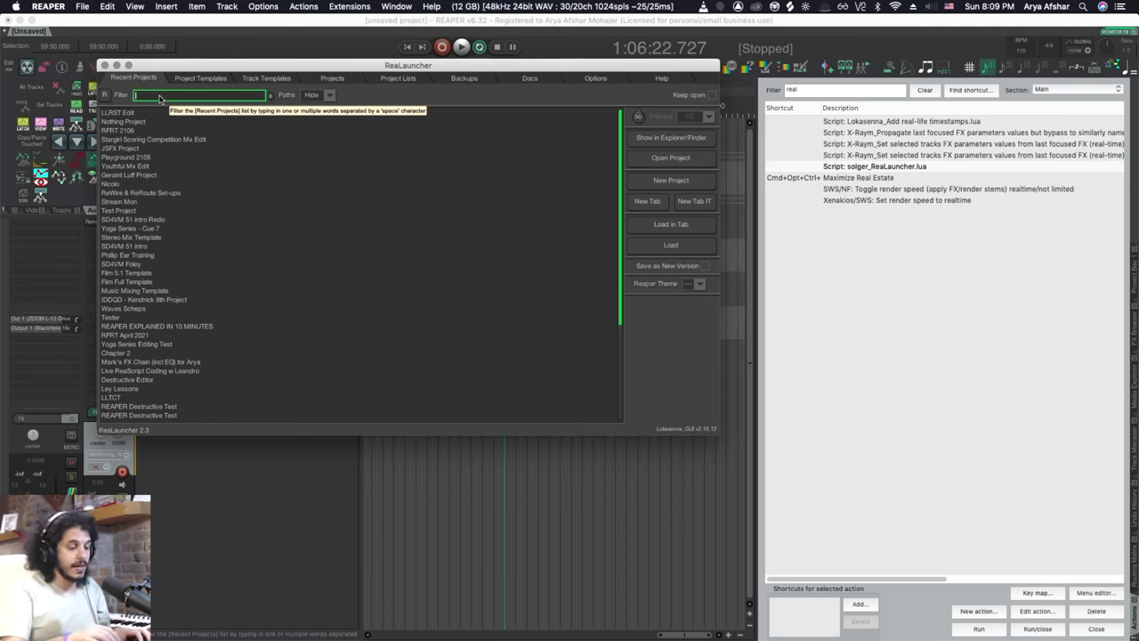
{"action": "type", "text": "tut"}
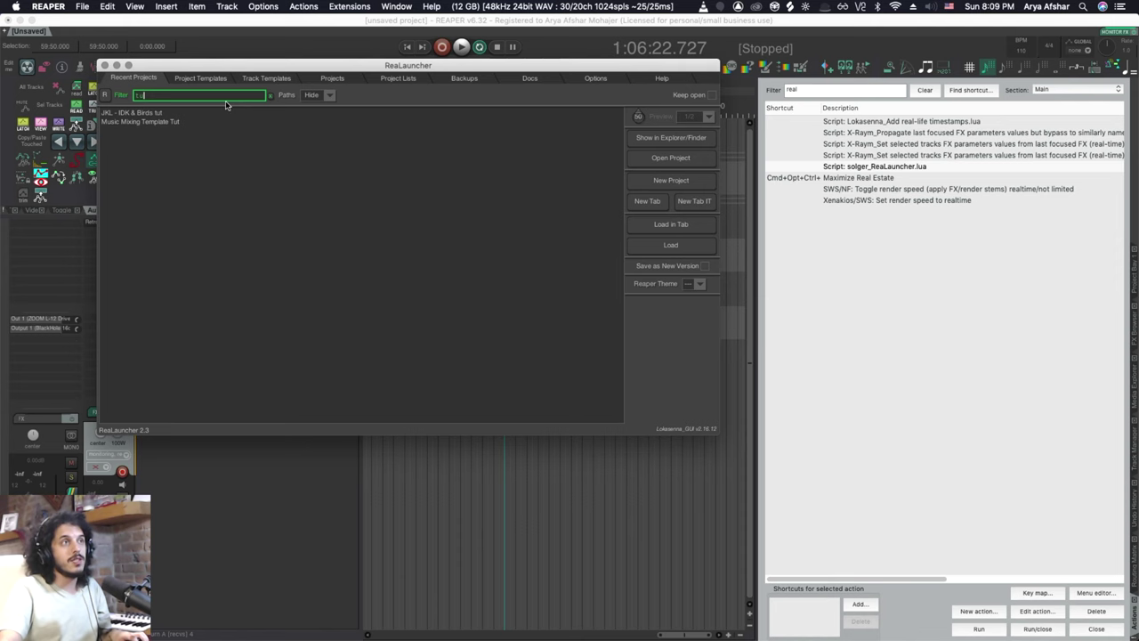
{"action": "key", "text": "BackSpace"}
{"action": "key", "text": "BackSpace"}
{"action": "key", "text": "BackSpace"}
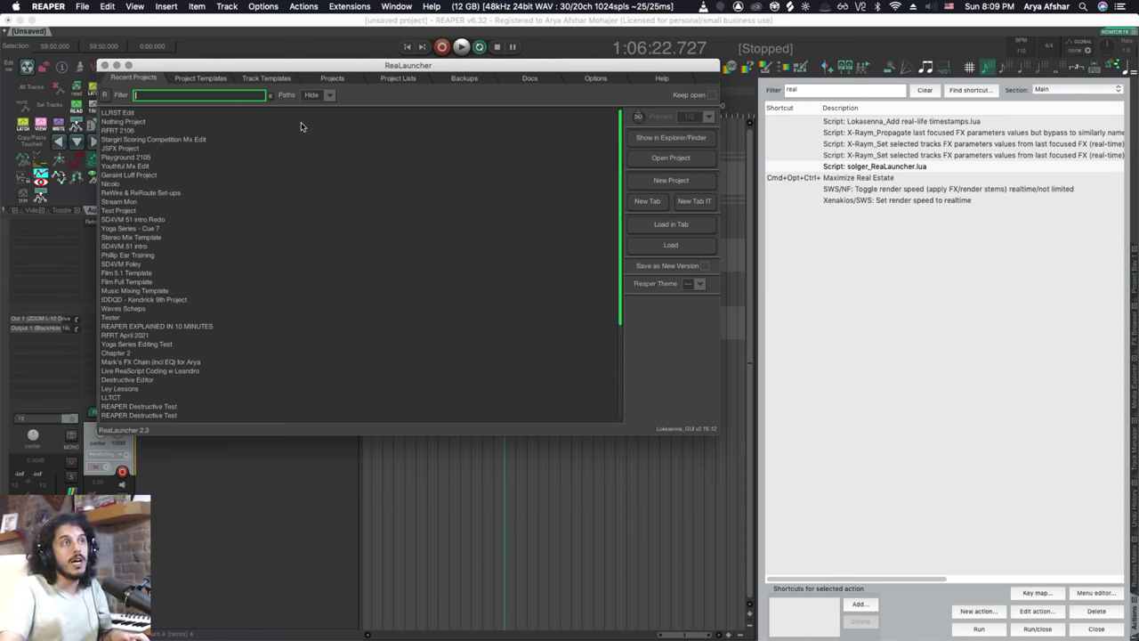
Step: Set Paths to Show for full file paths and open the Project Templates list
{"action": "left_click", "coordinate": [320, 94]}
{"action": "left_click", "coordinate": [355, 117]}
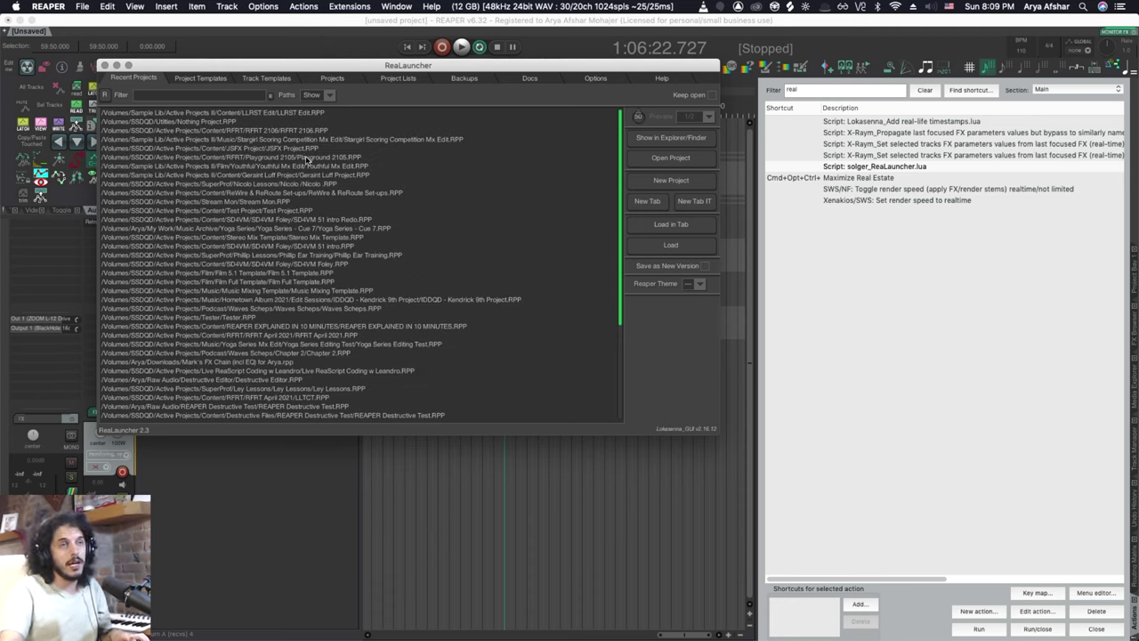
{"action": "left_click", "coordinate": [200, 78]}
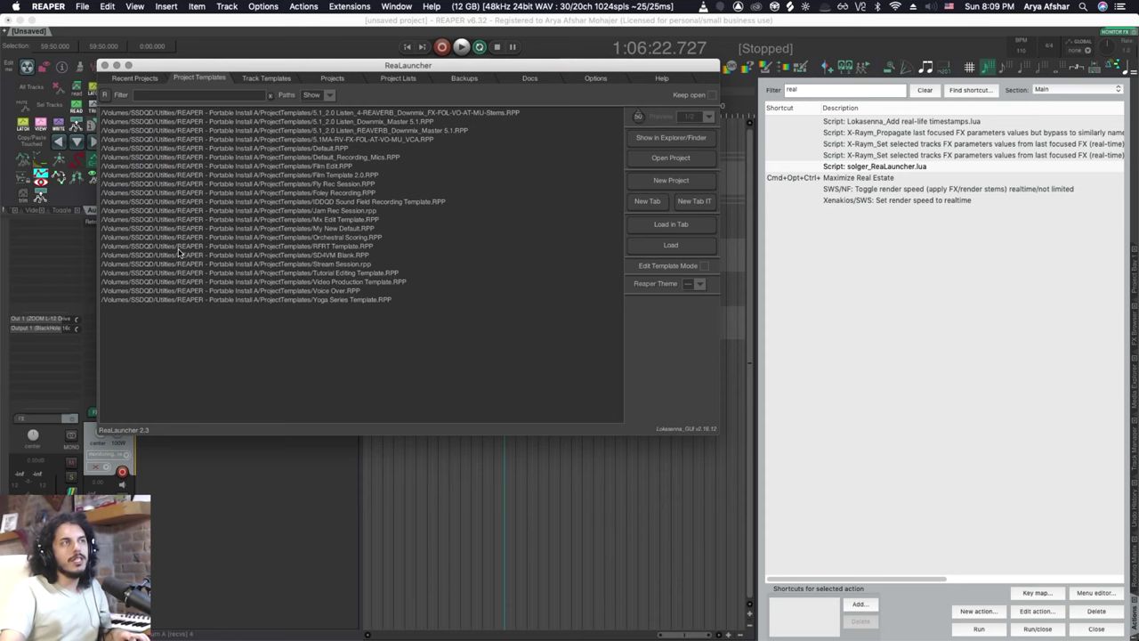
Step: Insert the Percussion Group and Ethnic Drum Collection track templates
{"action": "left_click", "coordinate": [254, 78]}
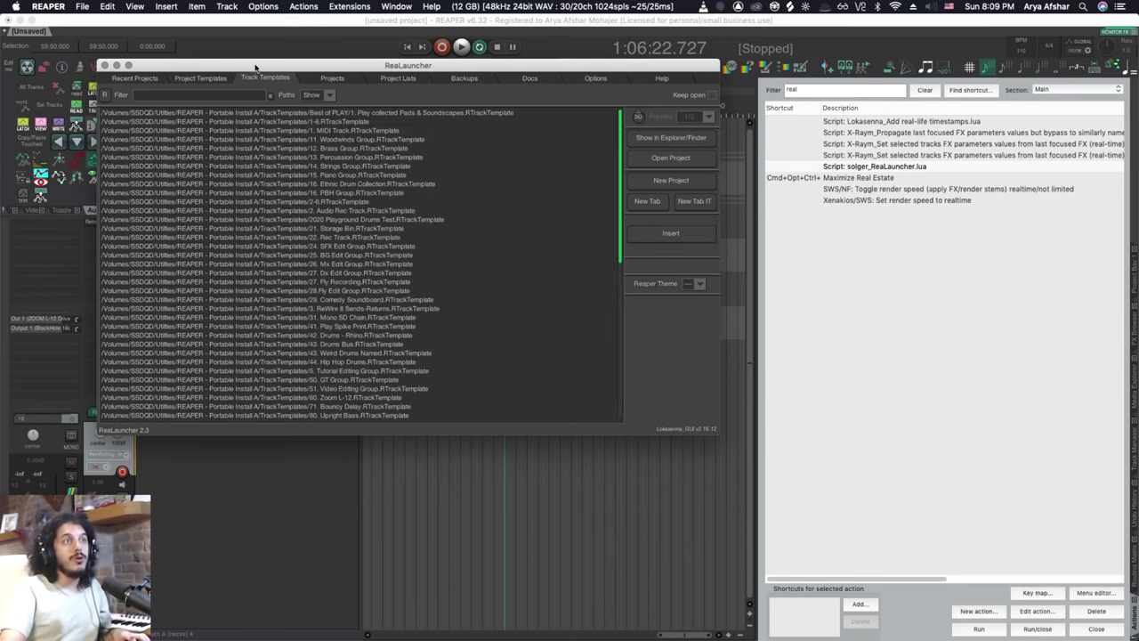
{"action": "left_click_drag", "start_coordinate": [255, 67], "coordinate": [532, 34]}
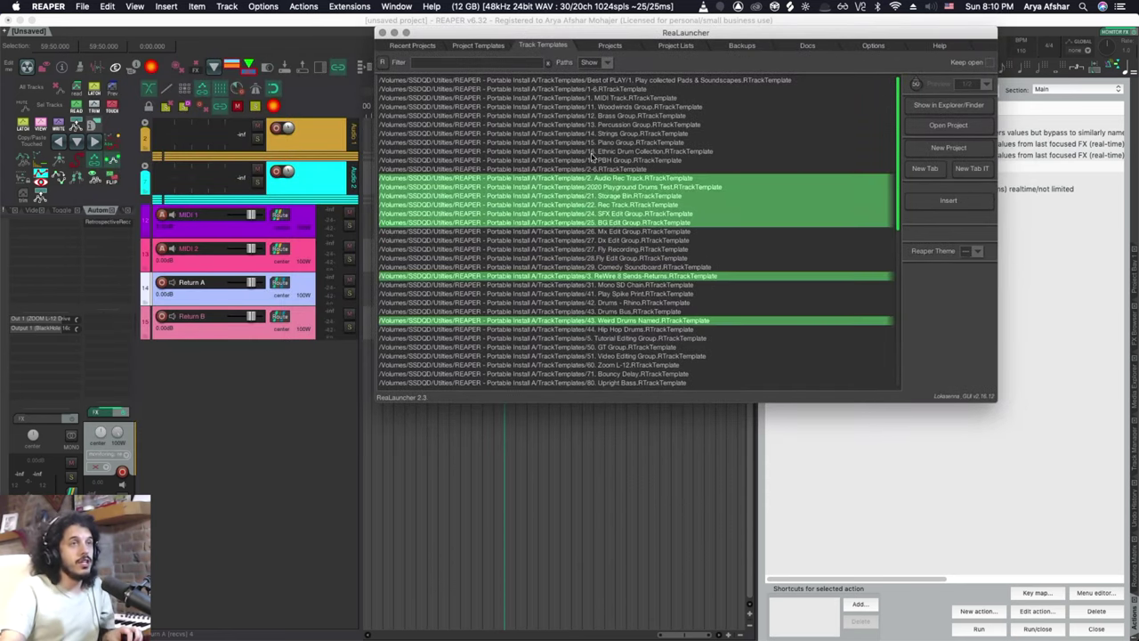
{"action": "left_click", "coordinate": [576, 125], "text": "super"}
{"action": "left_click", "coordinate": [577, 151], "text": "super"}
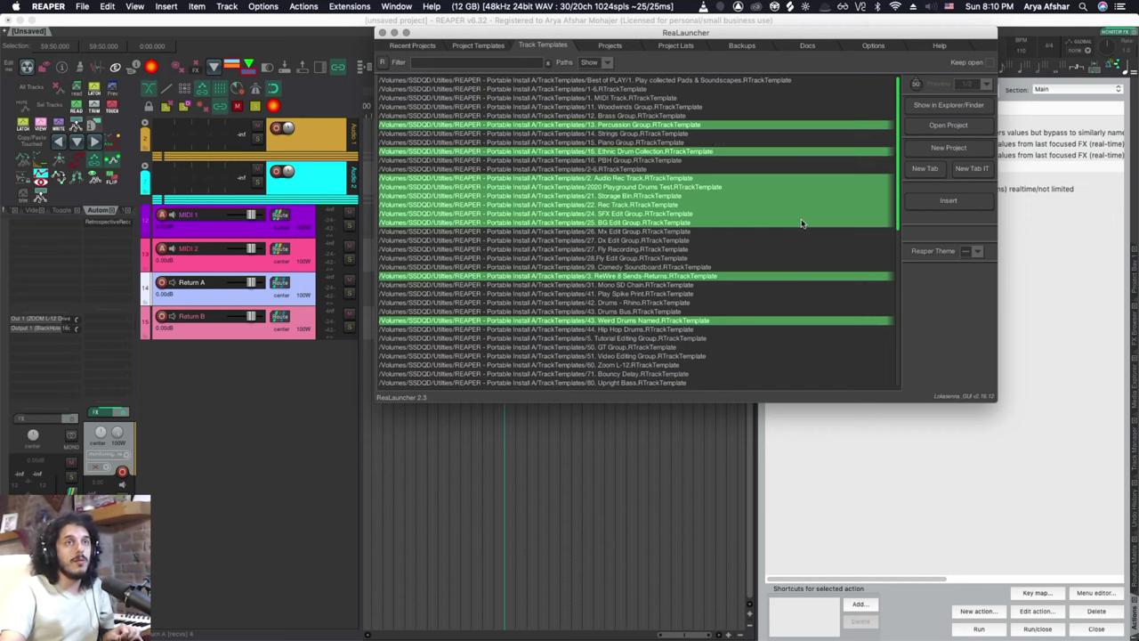
{"action": "left_click", "coordinate": [947, 201]}
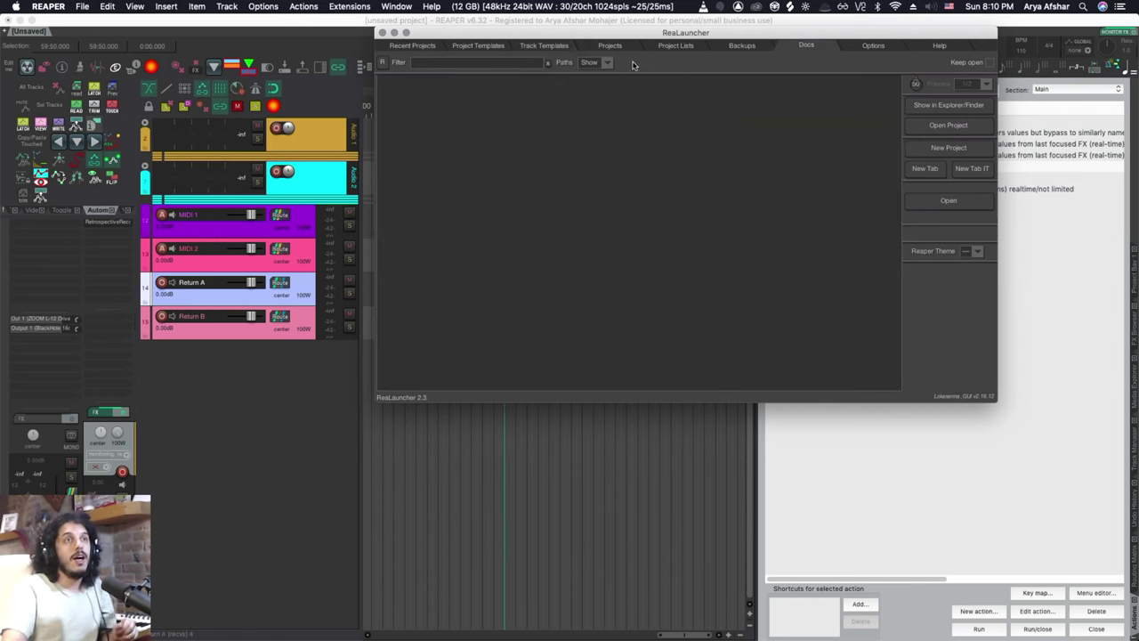
Step: Browse the Projects, Project Lists, Backups and Docs sections of ReaLauncher
{"action": "left_click", "coordinate": [612, 46]}
{"action": "left_click", "coordinate": [674, 45]}
{"action": "left_click", "coordinate": [740, 46]}
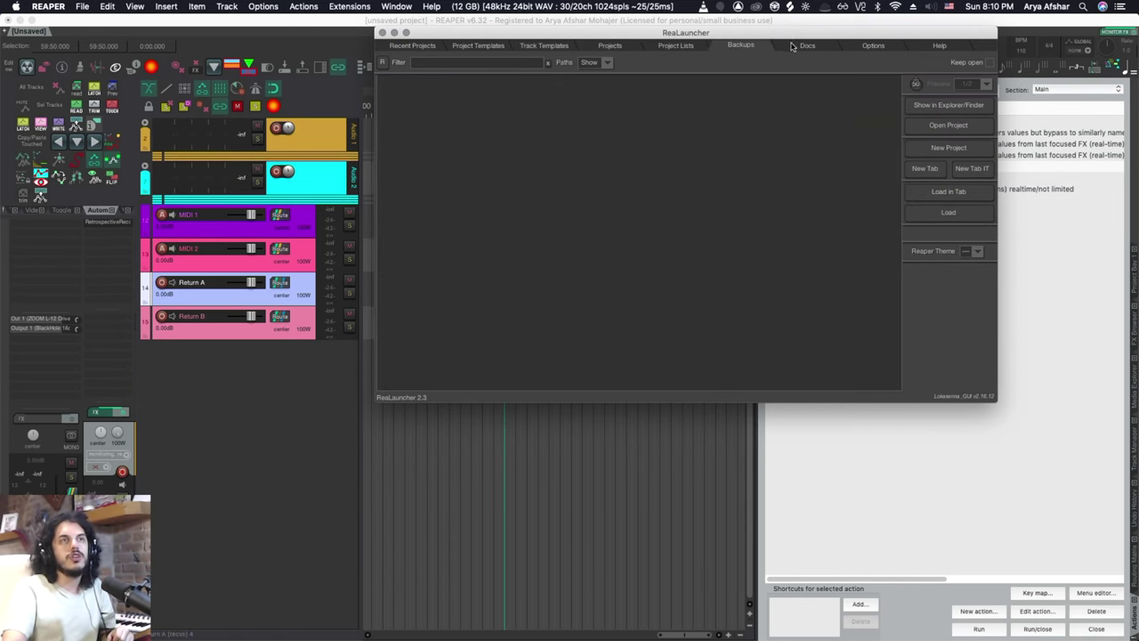
{"action": "left_click", "coordinate": [801, 49]}
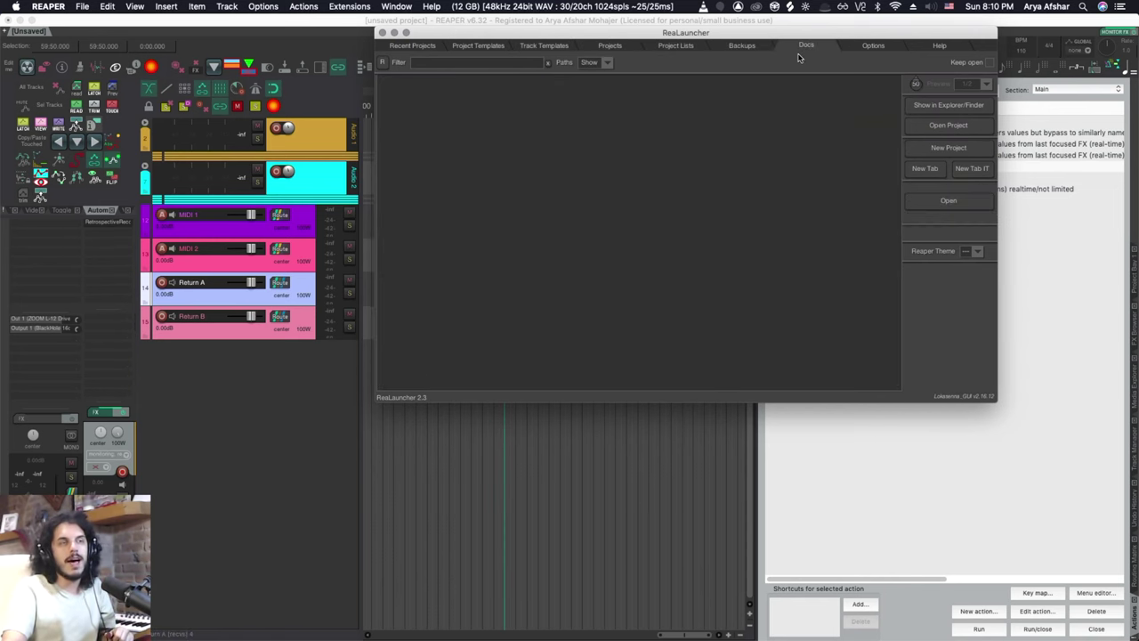
Step: Set ReaLauncher's Docs folder to EBooks, enable Show subfolder-panel, and confirm with Set
{"action": "left_click", "coordinate": [869, 48]}
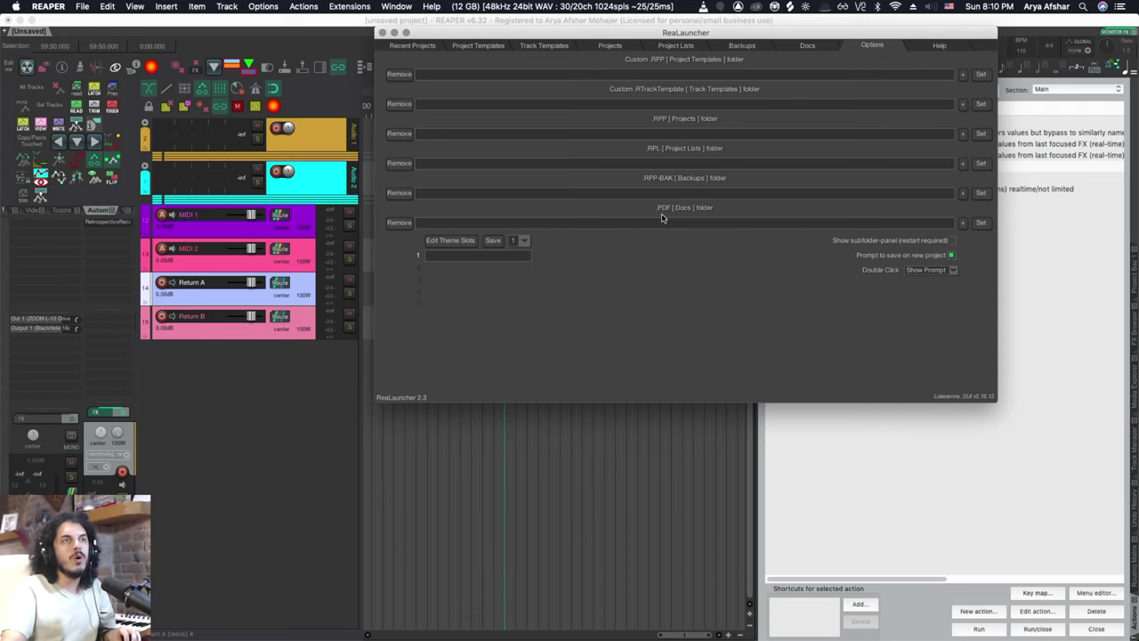
{"action": "left_click", "coordinate": [963, 224]}
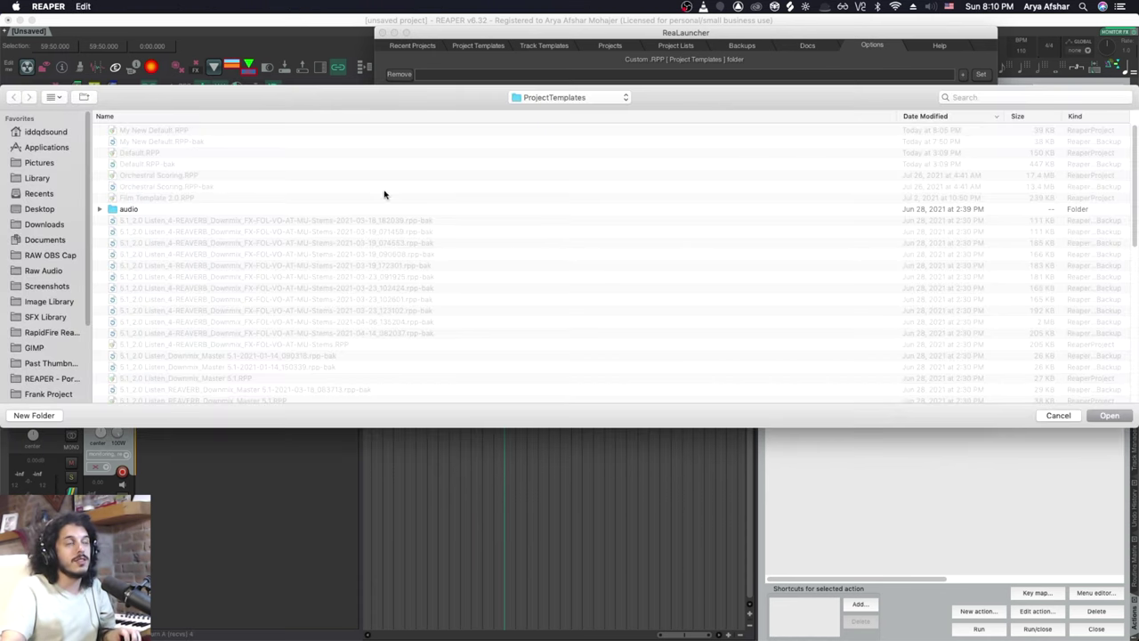
{"action": "scroll", "coordinate": [71, 236], "scroll_direction": "down", "scroll_amount": 2}
{"action": "left_click", "coordinate": [41, 348]}
{"action": "left_click", "coordinate": [1110, 416]}
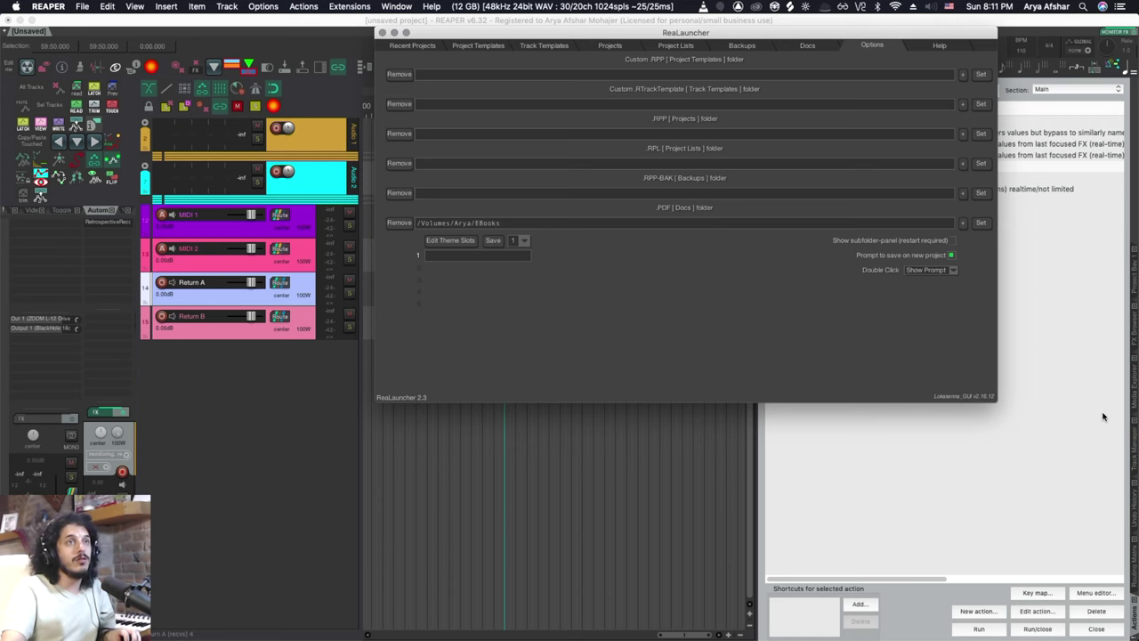
{"action": "left_click", "coordinate": [952, 240]}
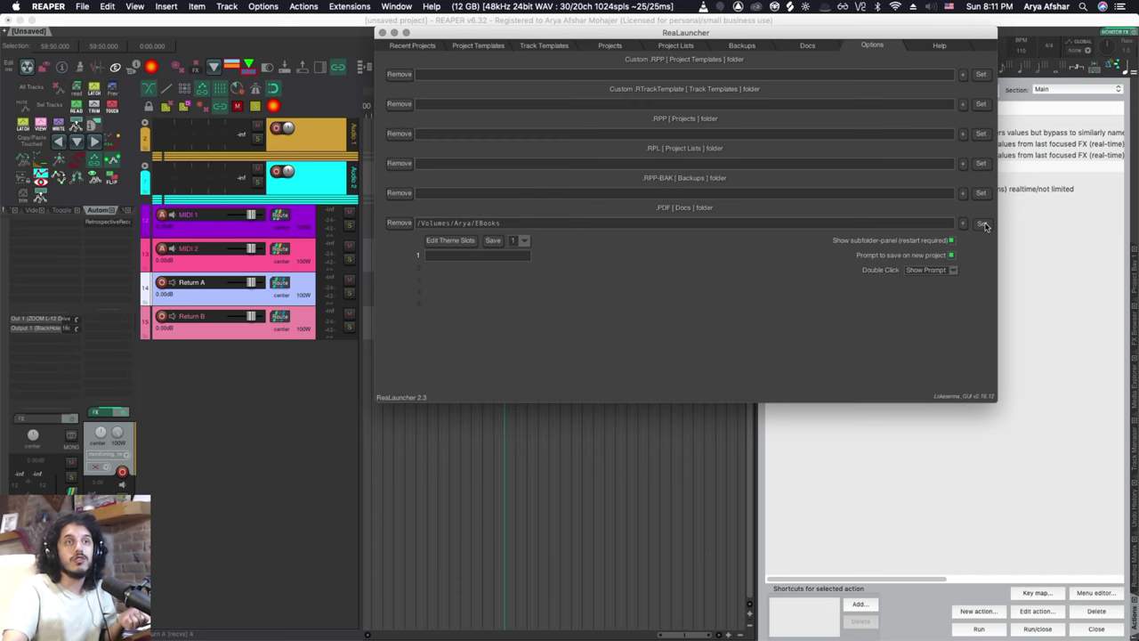
{"action": "left_click", "coordinate": [980, 223]}
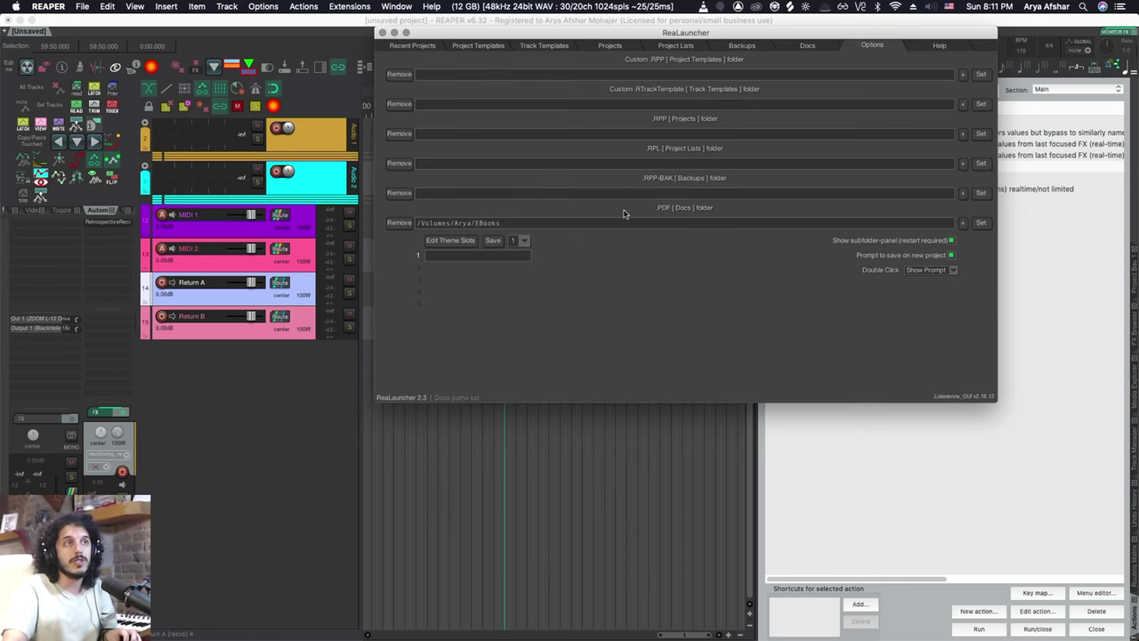
Step: Rerun ReaLauncher and open the Waves Vitamin manual PDF from its Docs list
{"action": "left_click", "coordinate": [382, 33]}
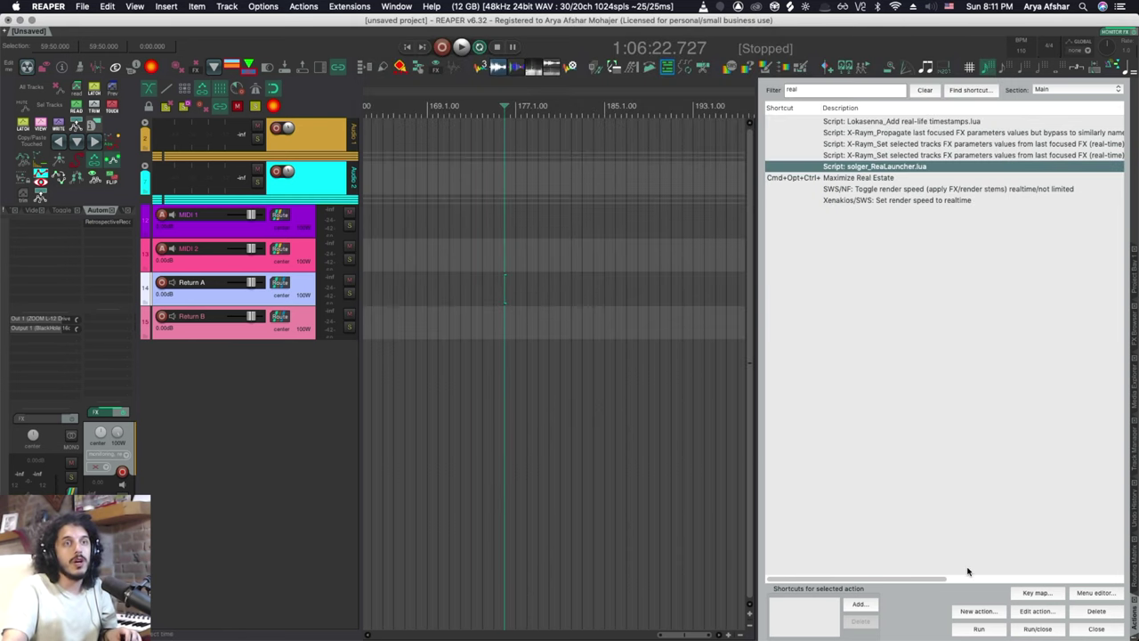
{"action": "left_click", "coordinate": [979, 629]}
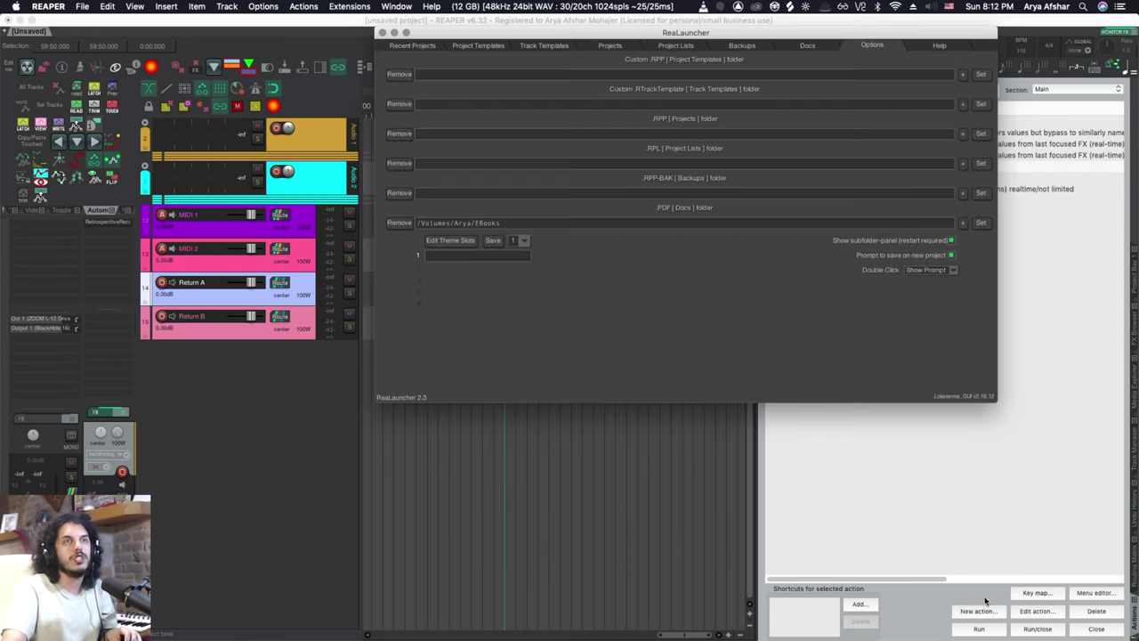
{"action": "left_click", "coordinate": [807, 46]}
{"action": "scroll", "coordinate": [673, 109], "scroll_direction": "down", "scroll_amount": 1}
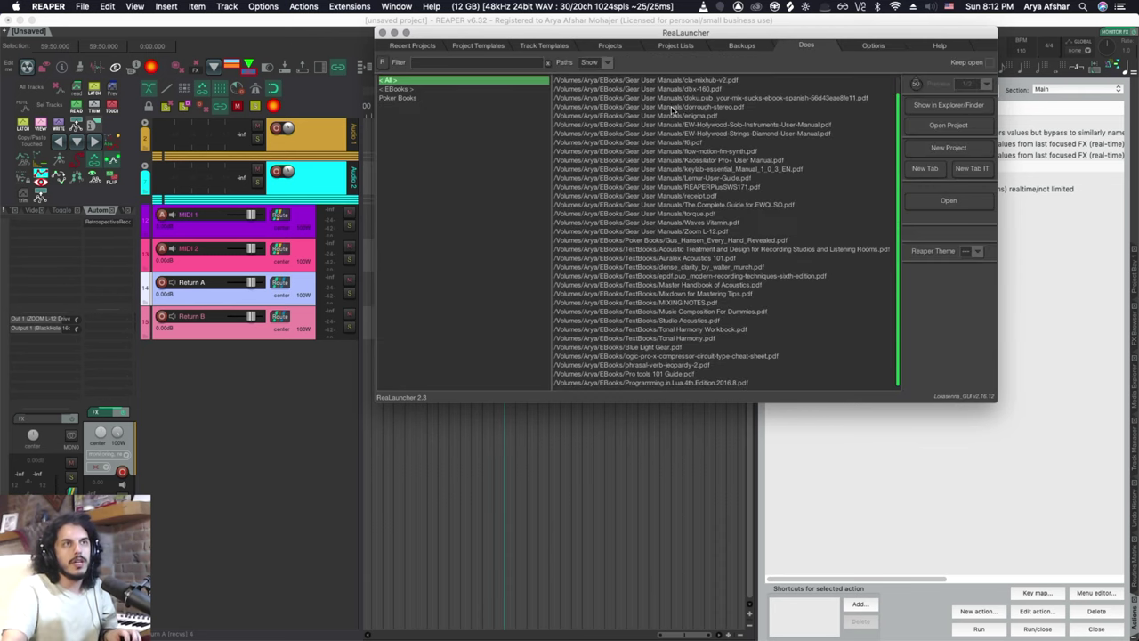
{"action": "scroll", "coordinate": [706, 108], "scroll_direction": "up", "scroll_amount": 1}
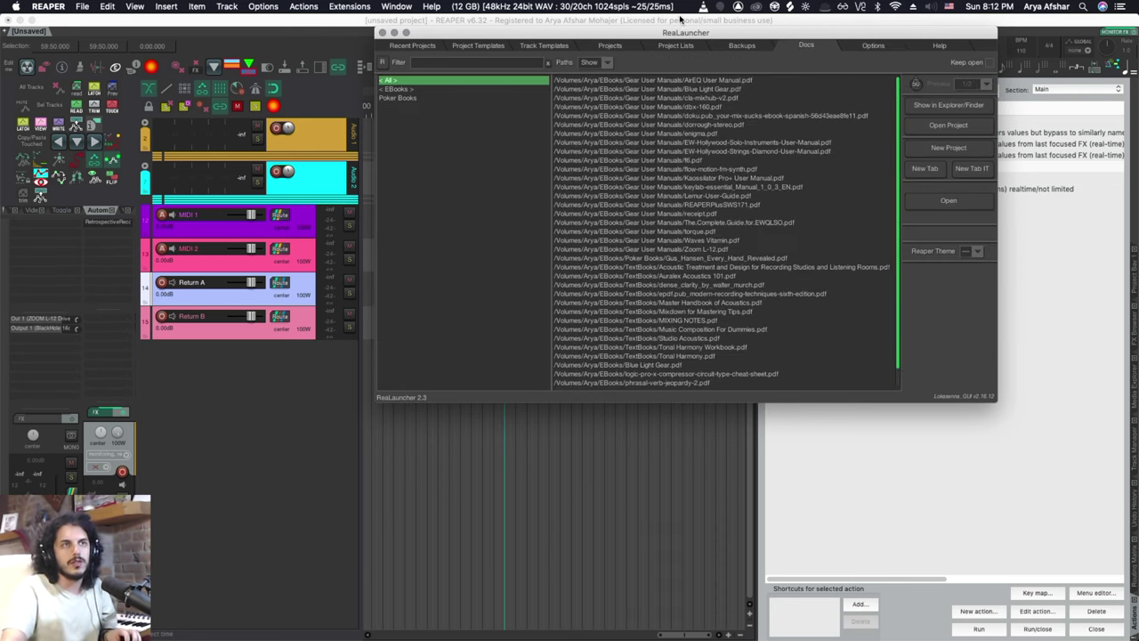
{"action": "double_click", "coordinate": [688, 239]}
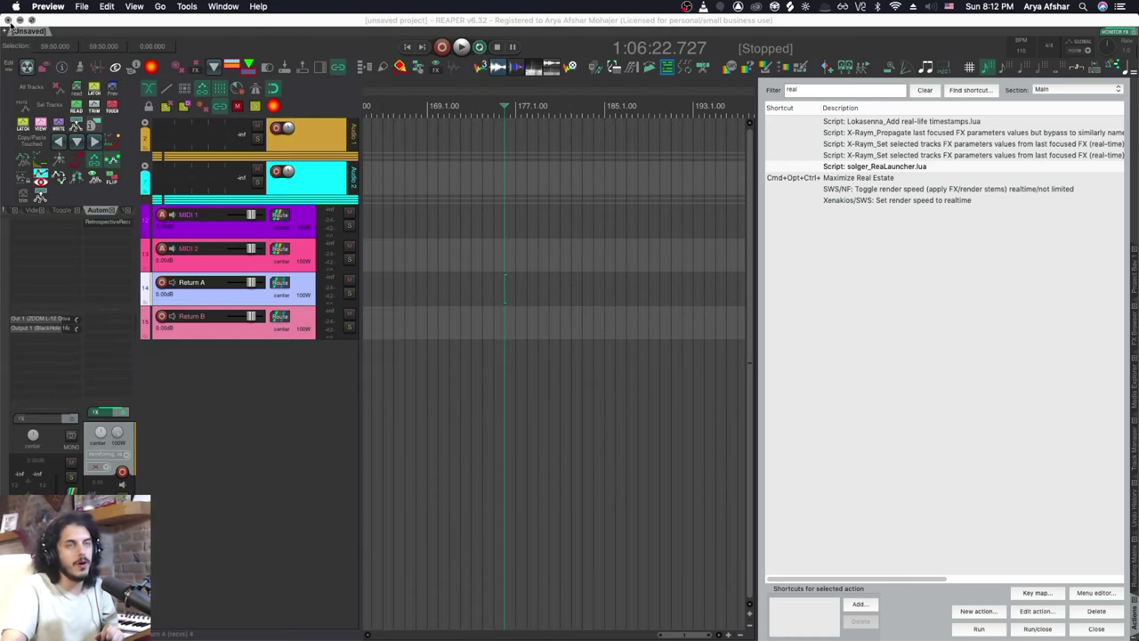
Step: Close the PDF, open Preferences, and keep 'New project' as the startup project choice
{"action": "left_click", "coordinate": [10, 22]}
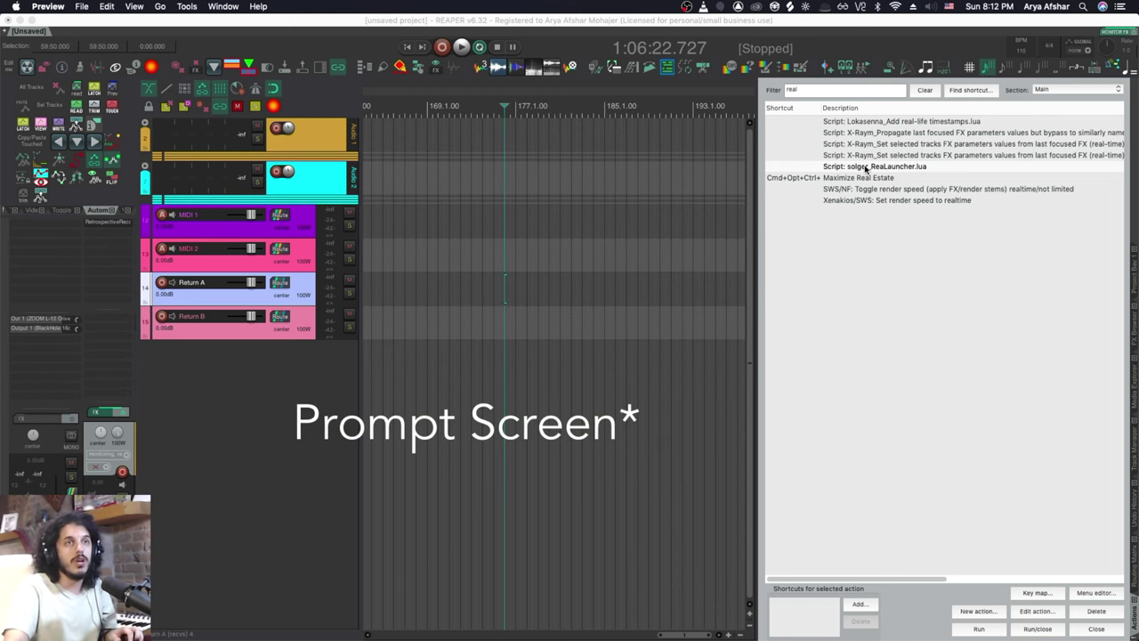
{"action": "left_click", "coordinate": [328, 170]}
{"action": "key", "text": "super+comma"}
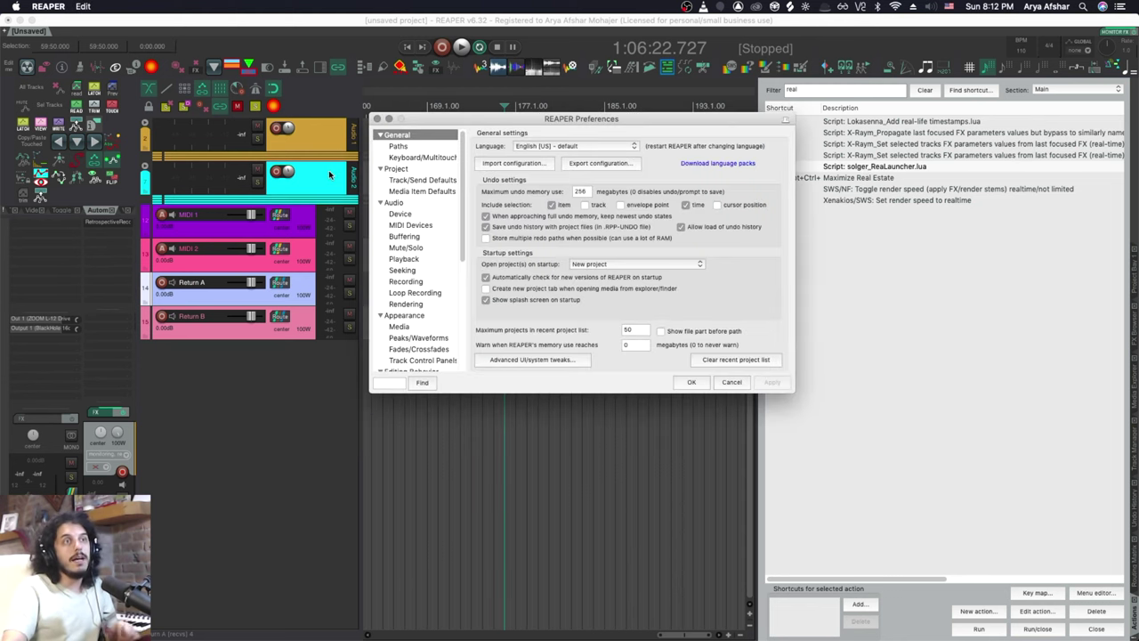
{"action": "left_click", "coordinate": [605, 263]}
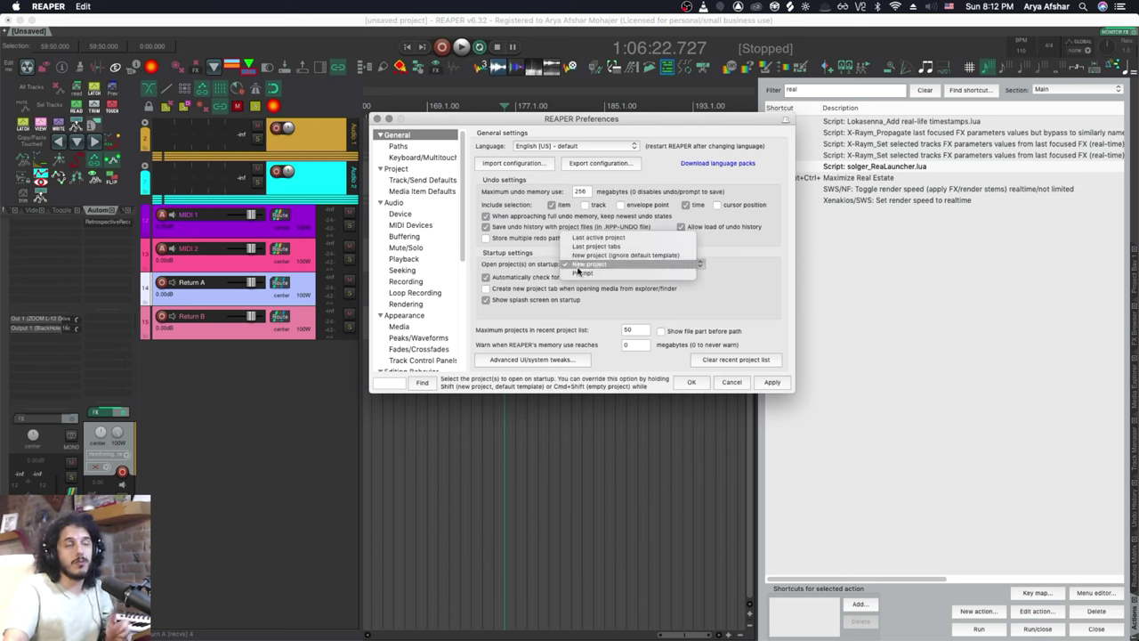
{"action": "left_click", "coordinate": [590, 264]}
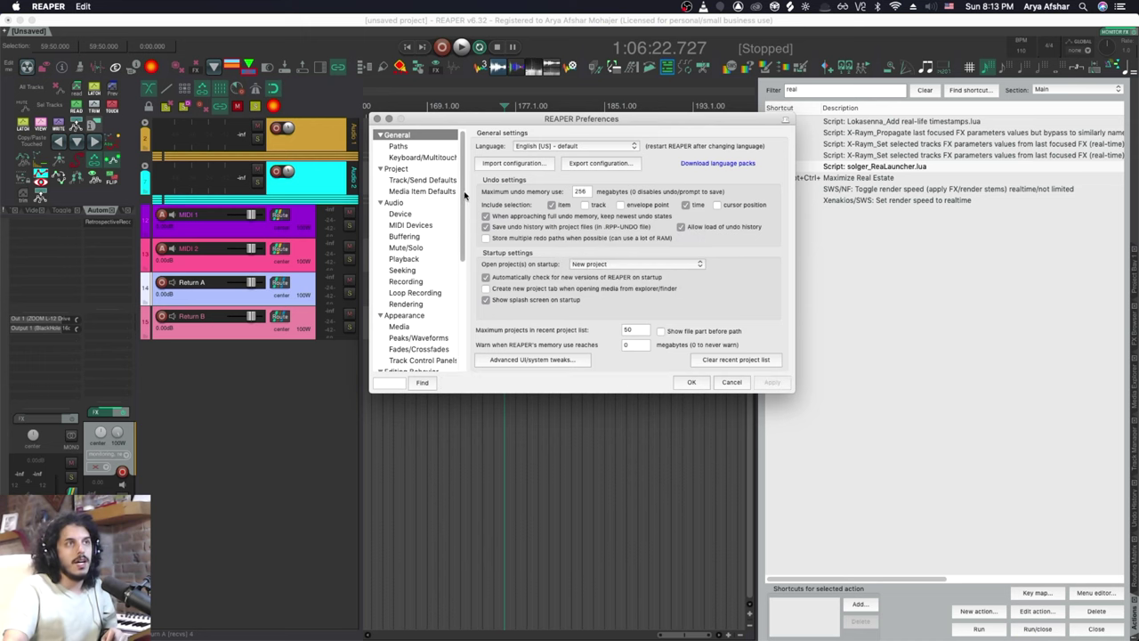
{"action": "left_click", "coordinate": [398, 170]}
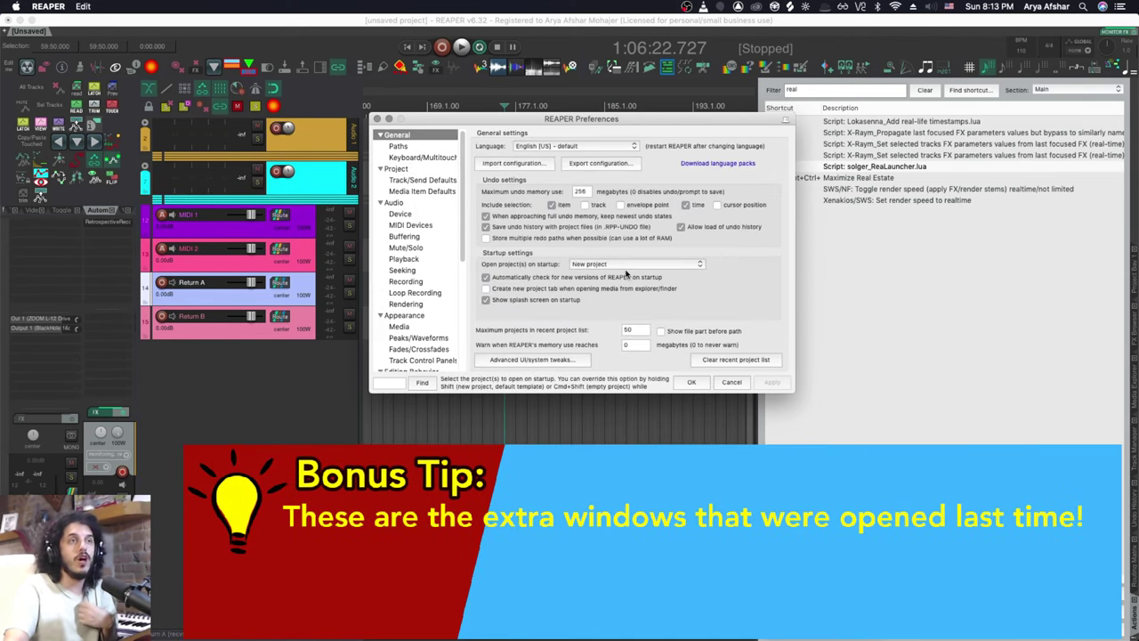
Step: Uncheck 'Prompt to save on new project' and 'Open properties on new project', then close Preferences
{"action": "left_click", "coordinate": [425, 169]}
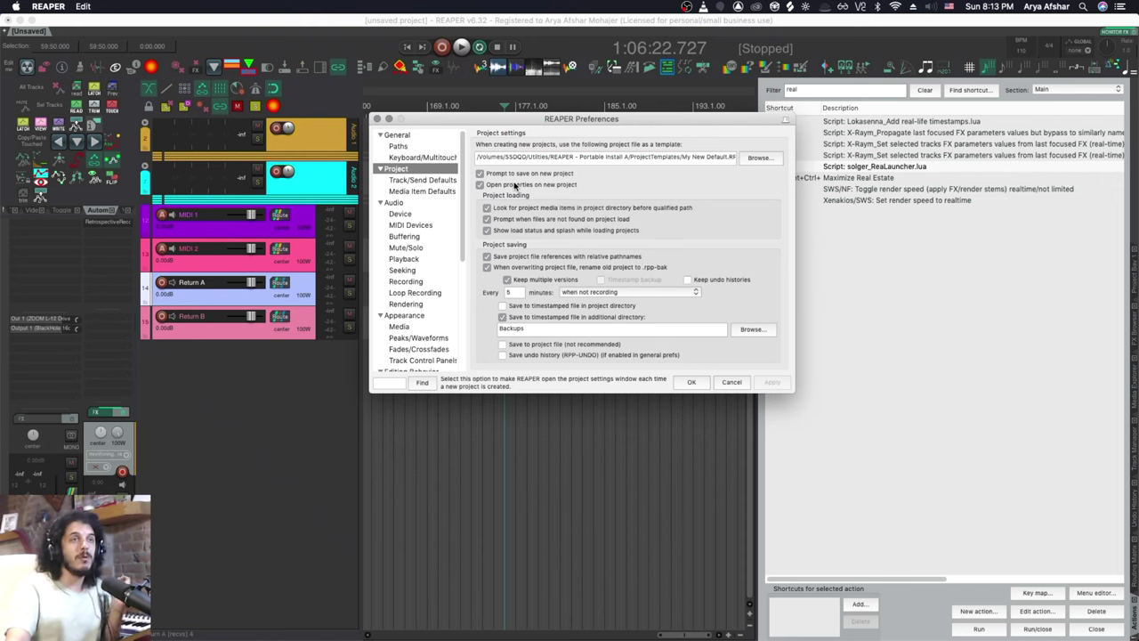
{"action": "left_click", "coordinate": [479, 173]}
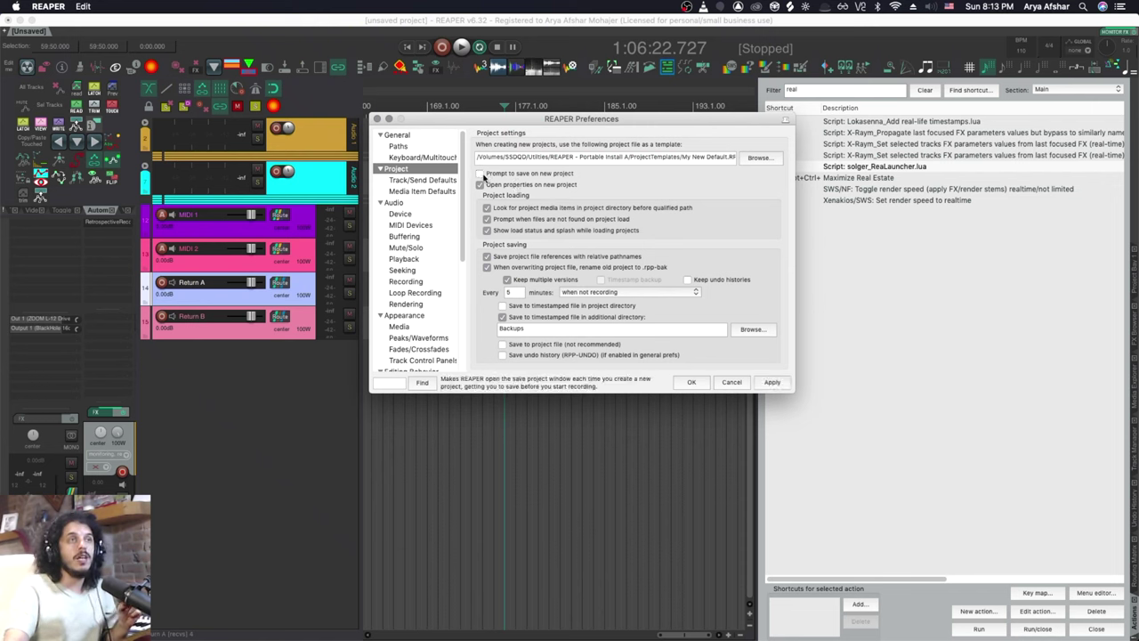
{"action": "left_click", "coordinate": [480, 184]}
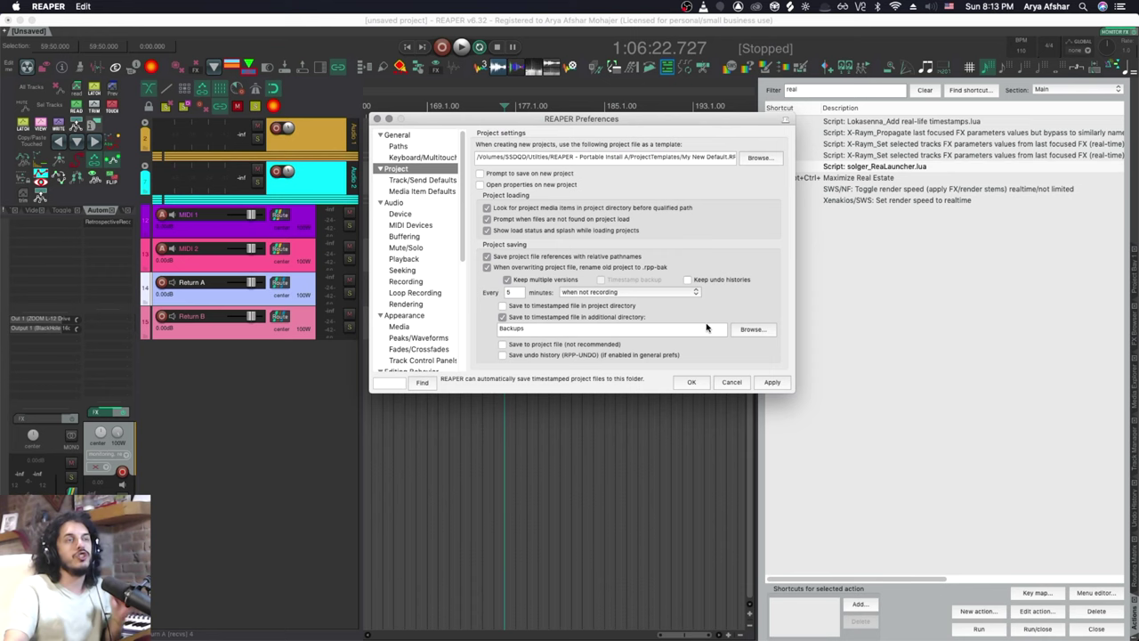
{"action": "mouse_move", "coordinate": [183, 637]}
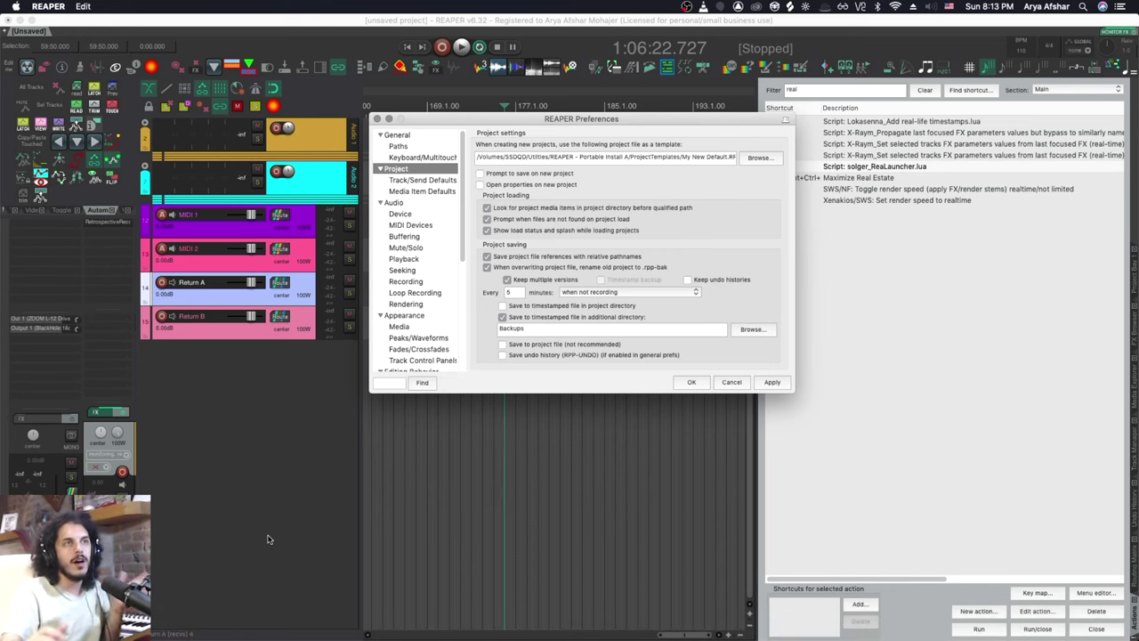
{"action": "left_click", "coordinate": [897, 350]}
{"action": "left_click", "coordinate": [326, 615]}
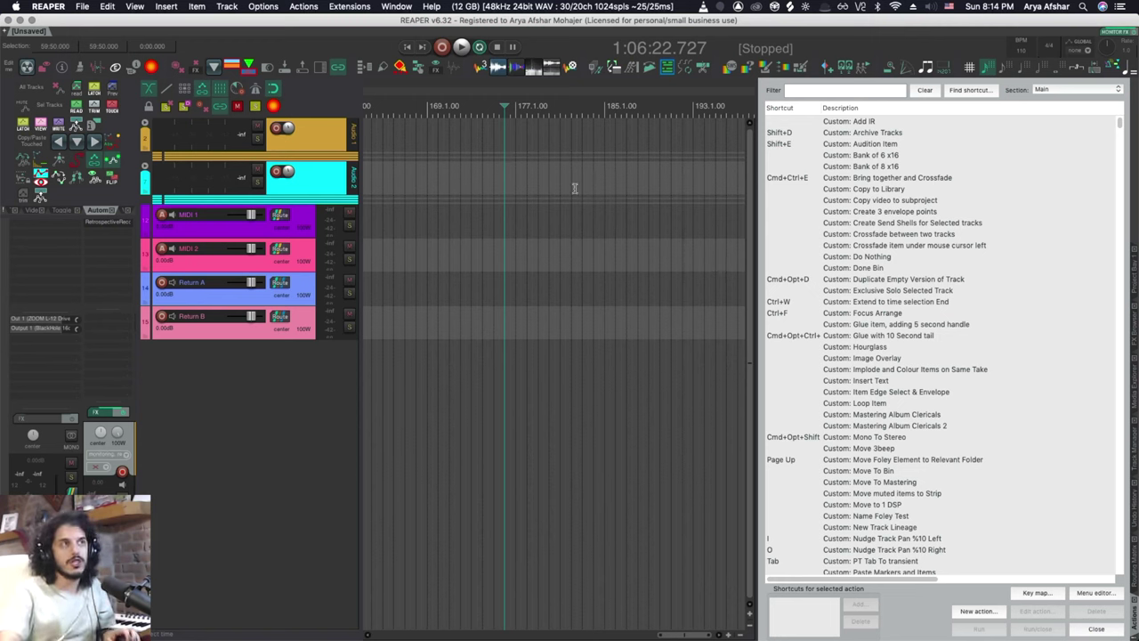
Step: Filter actions by 'realaunc', test-run Script: solger_ReaLauncher.lua, and close its window
{"action": "type", "text": "realaunc"}
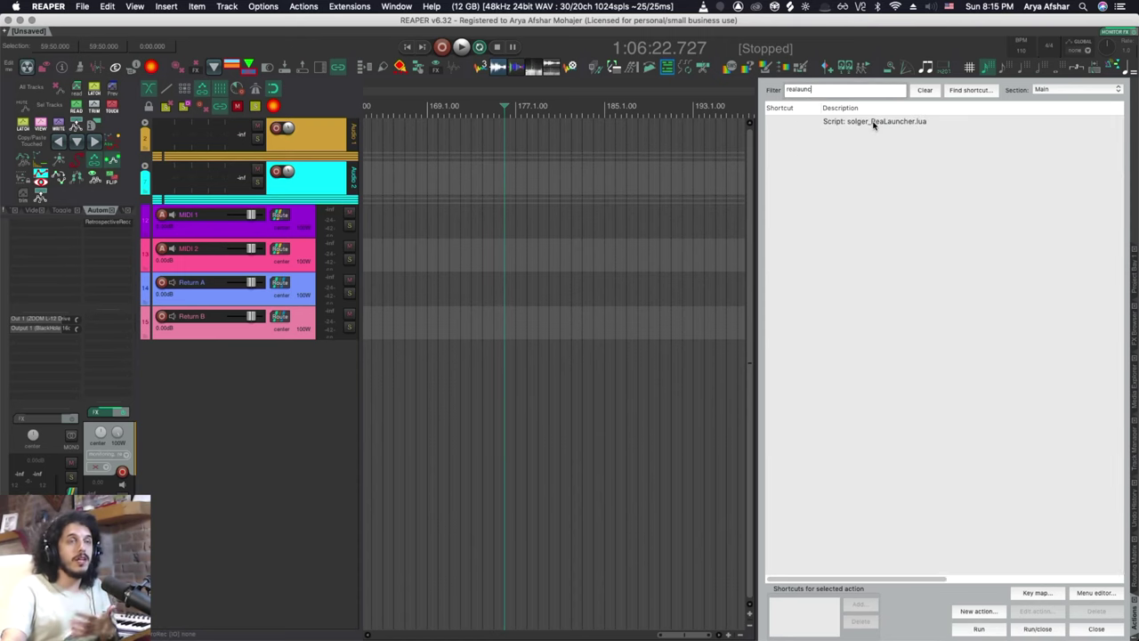
{"action": "left_click", "coordinate": [873, 122]}
{"action": "double_click", "coordinate": [873, 122]}
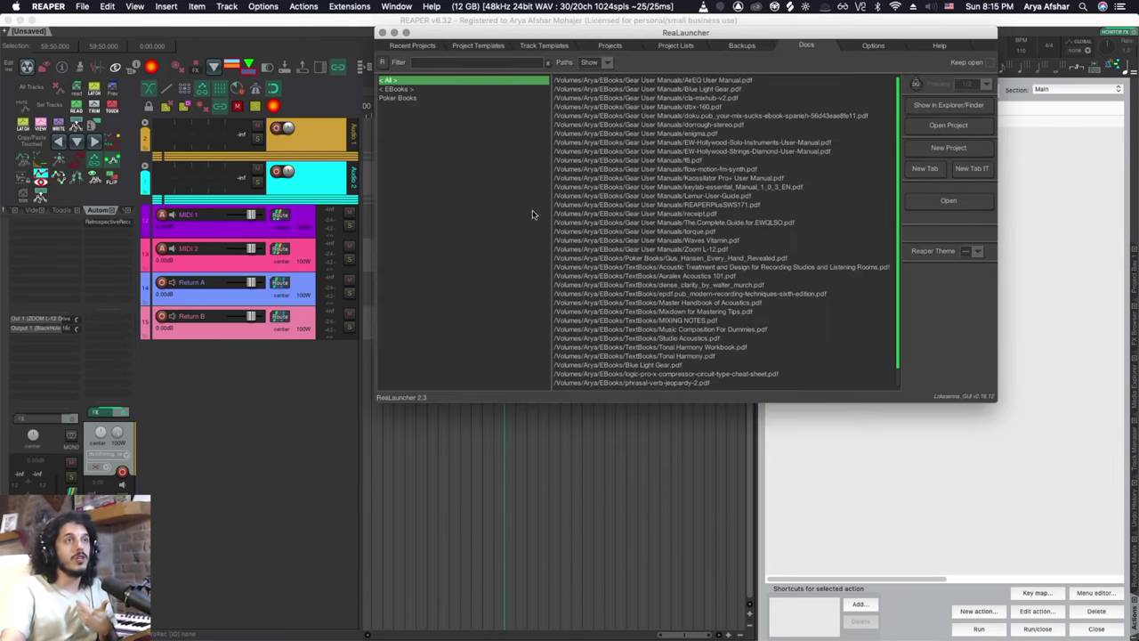
{"action": "left_click", "coordinate": [382, 33]}
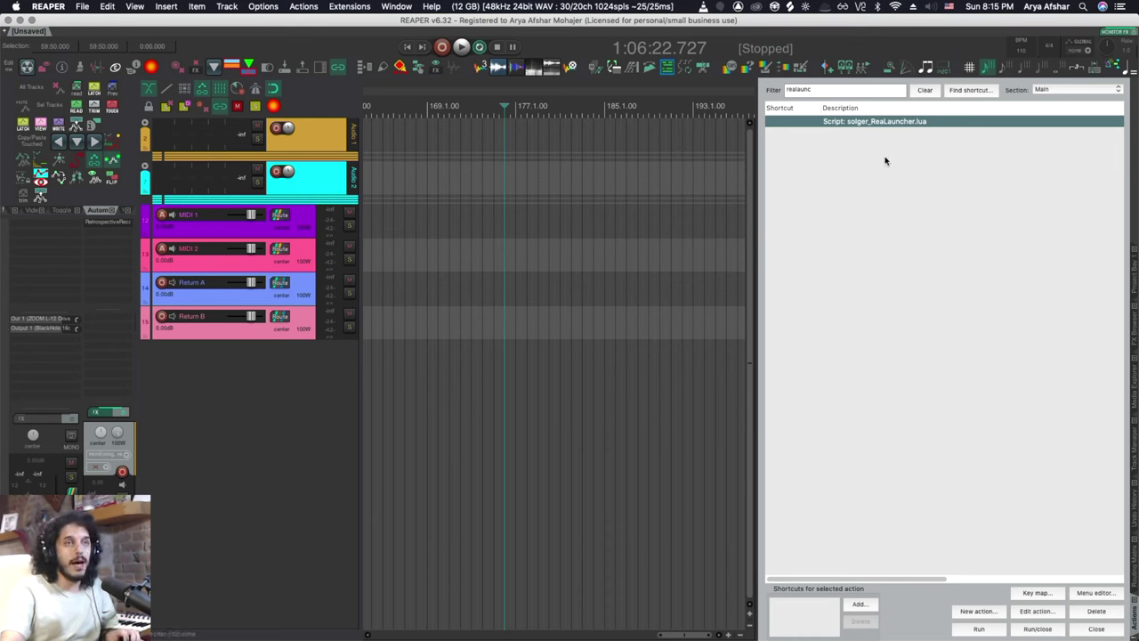
{"action": "right_click", "coordinate": [851, 123]}
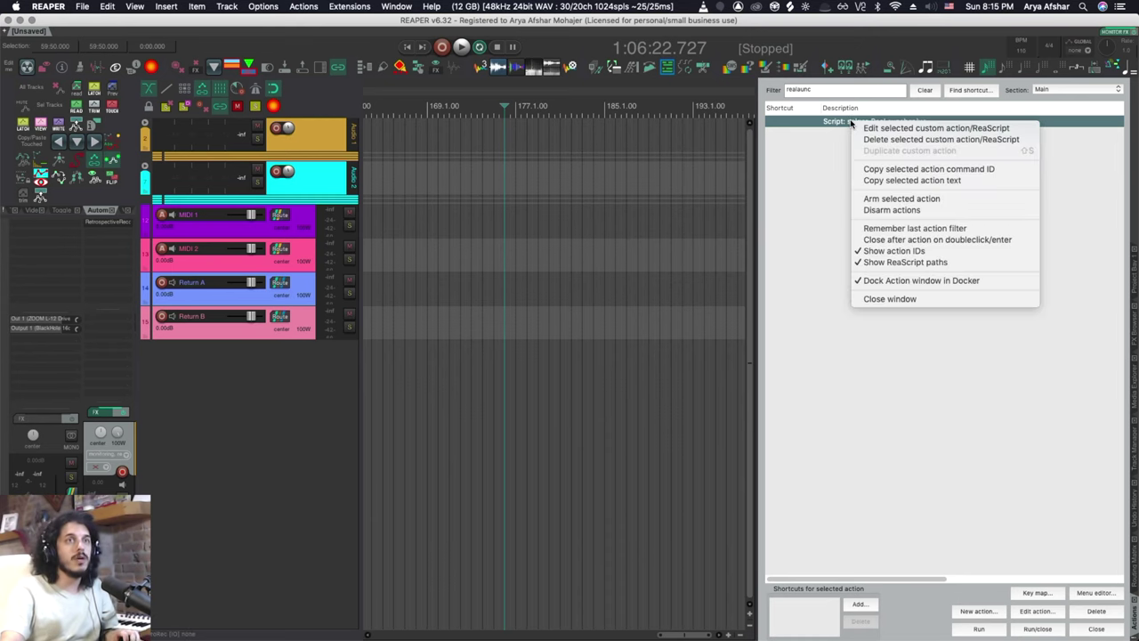
Step: Copy solger_ReaLauncher.lua's command ID and paste it as the global startup action
{"action": "left_click", "coordinate": [913, 170]}
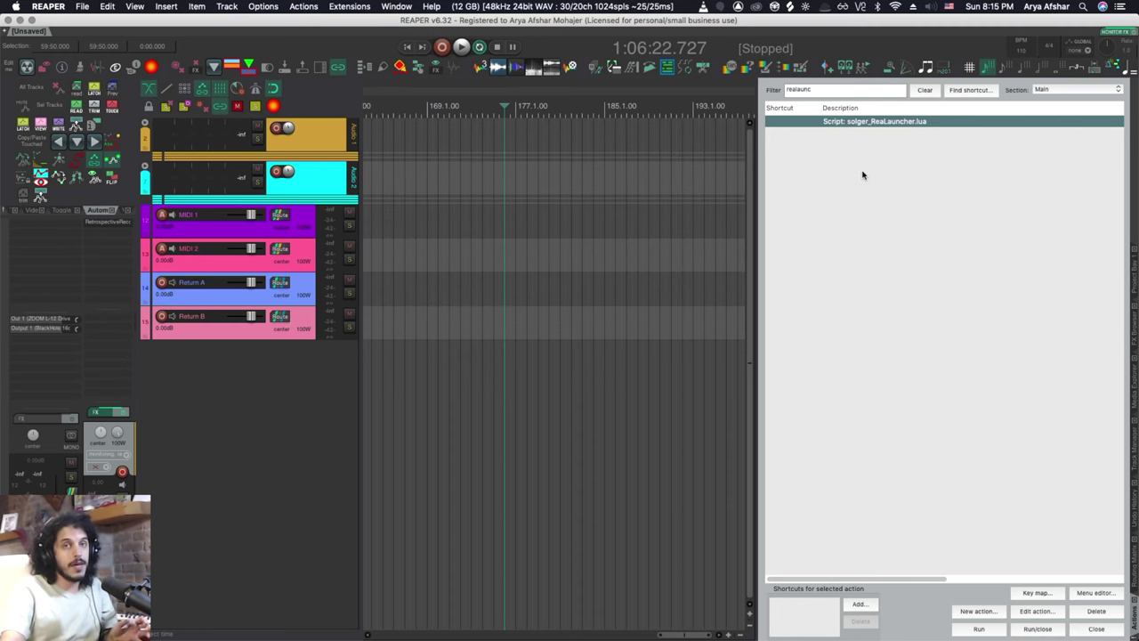
{"action": "left_click", "coordinate": [356, 7]}
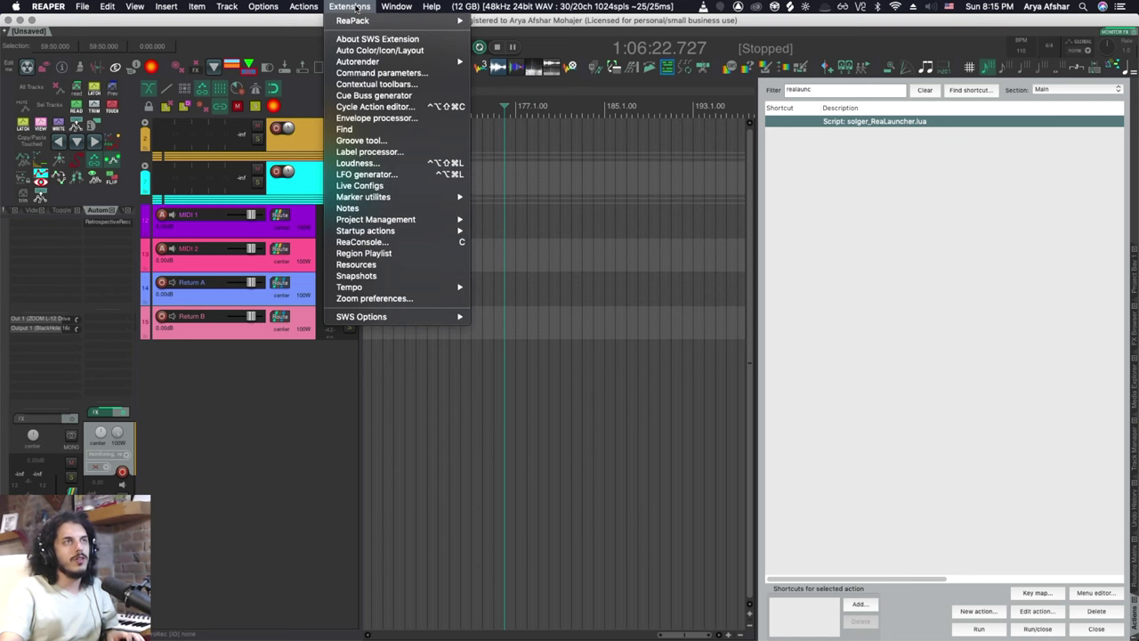
{"action": "mouse_move", "coordinate": [378, 232]}
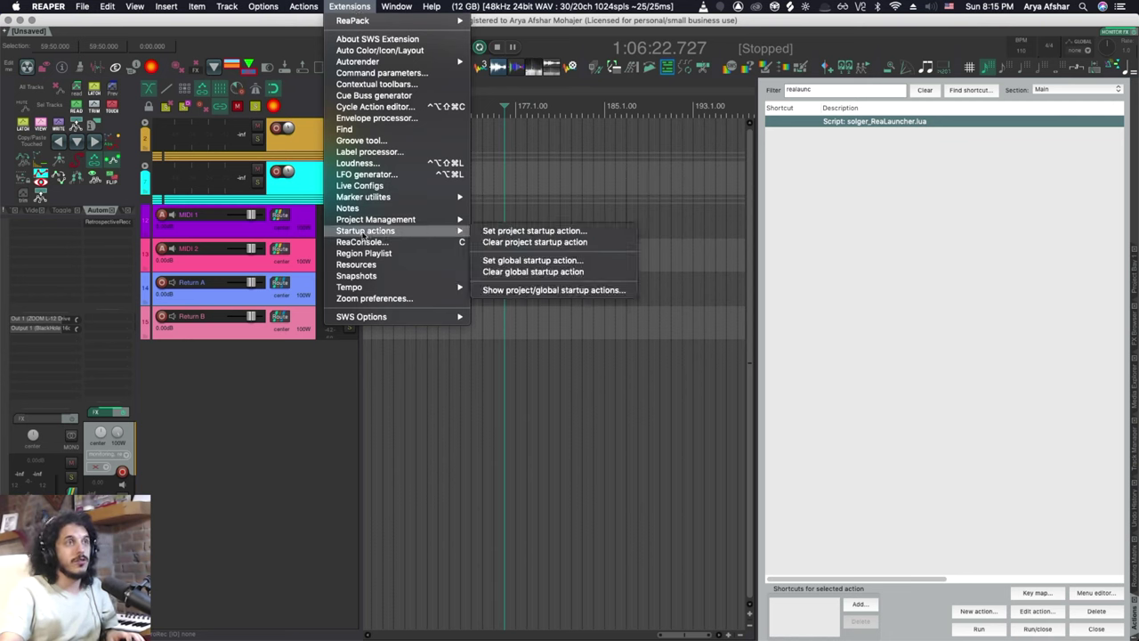
{"action": "left_click", "coordinate": [524, 261]}
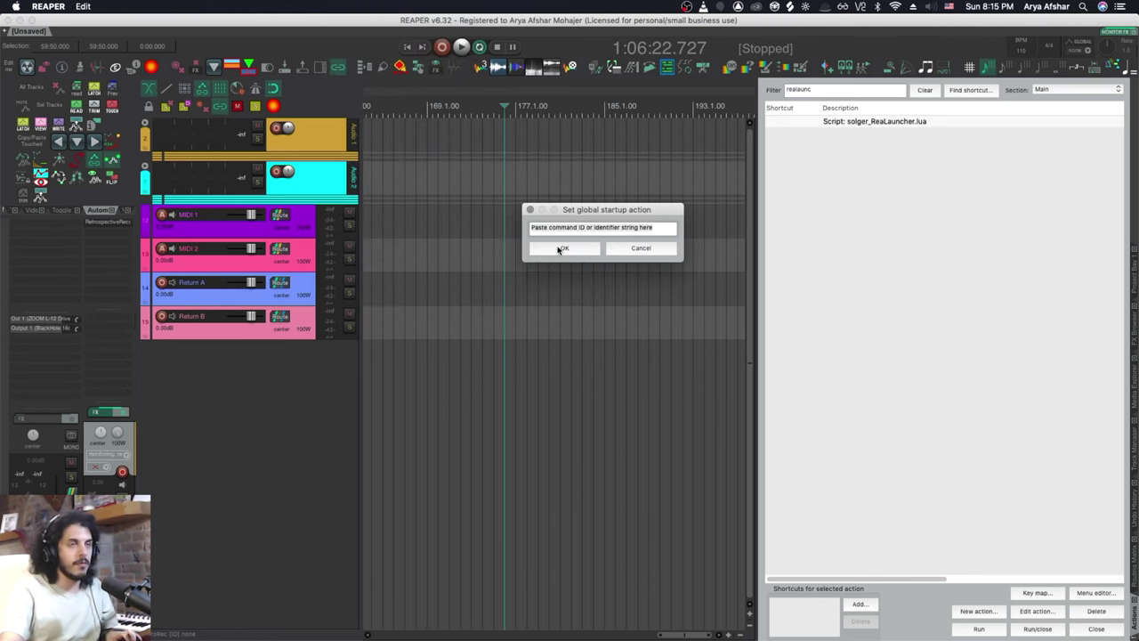
{"action": "key", "text": "super+v"}
{"action": "left_click", "coordinate": [562, 248]}
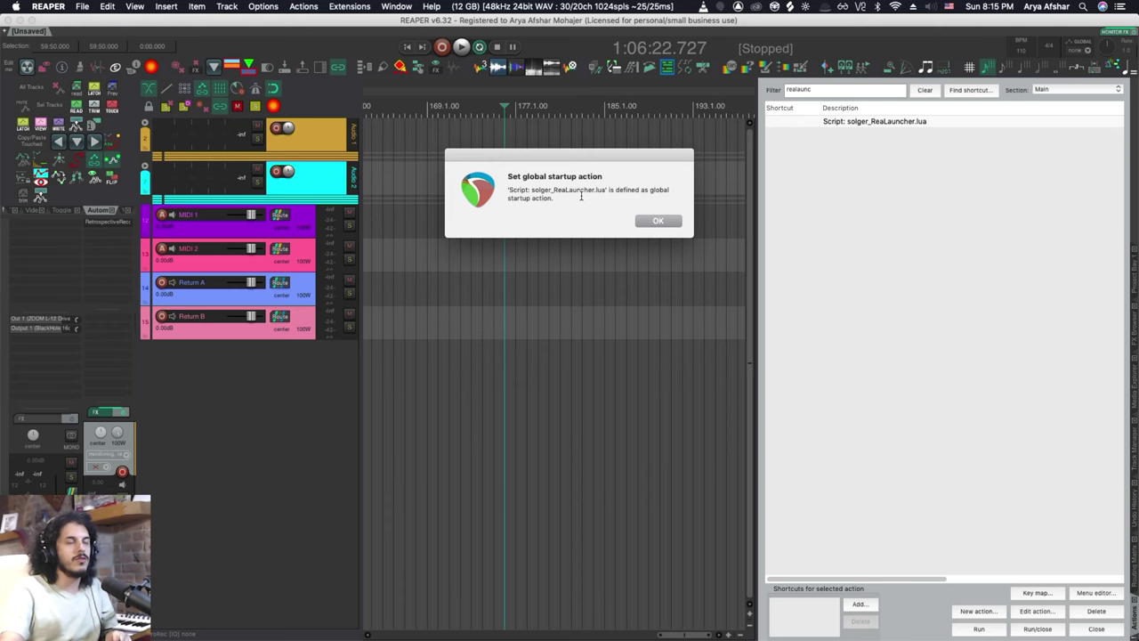
{"action": "left_click", "coordinate": [657, 222]}
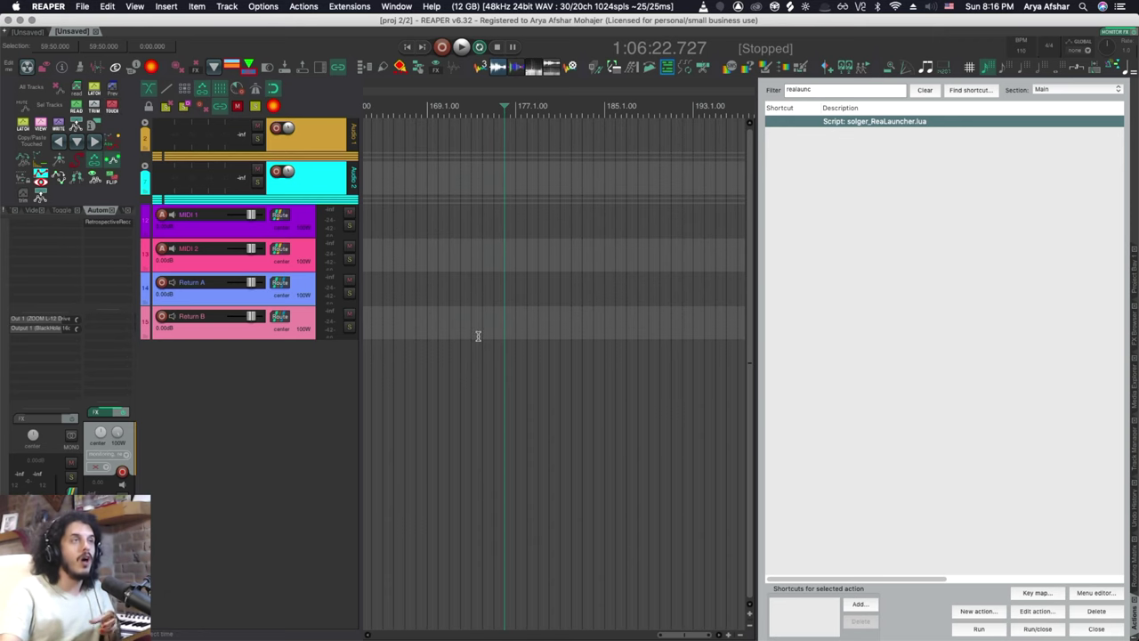
Step: Close the extra empty project and customize the Main file menu
{"action": "left_click", "coordinate": [97, 31]}
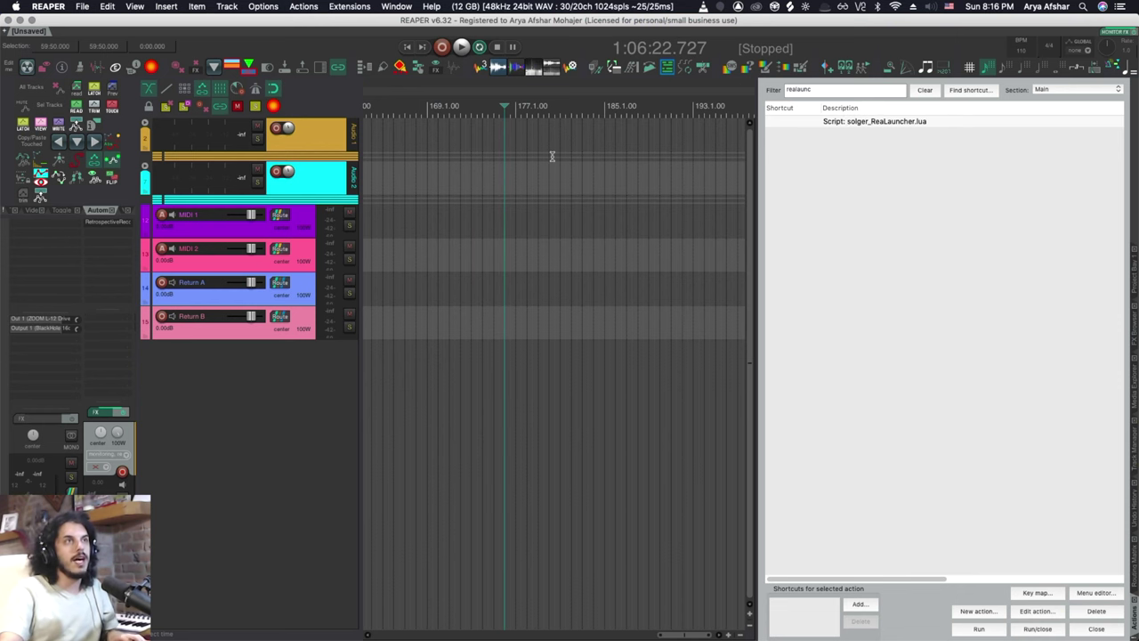
{"action": "left_click", "coordinate": [262, 7]}
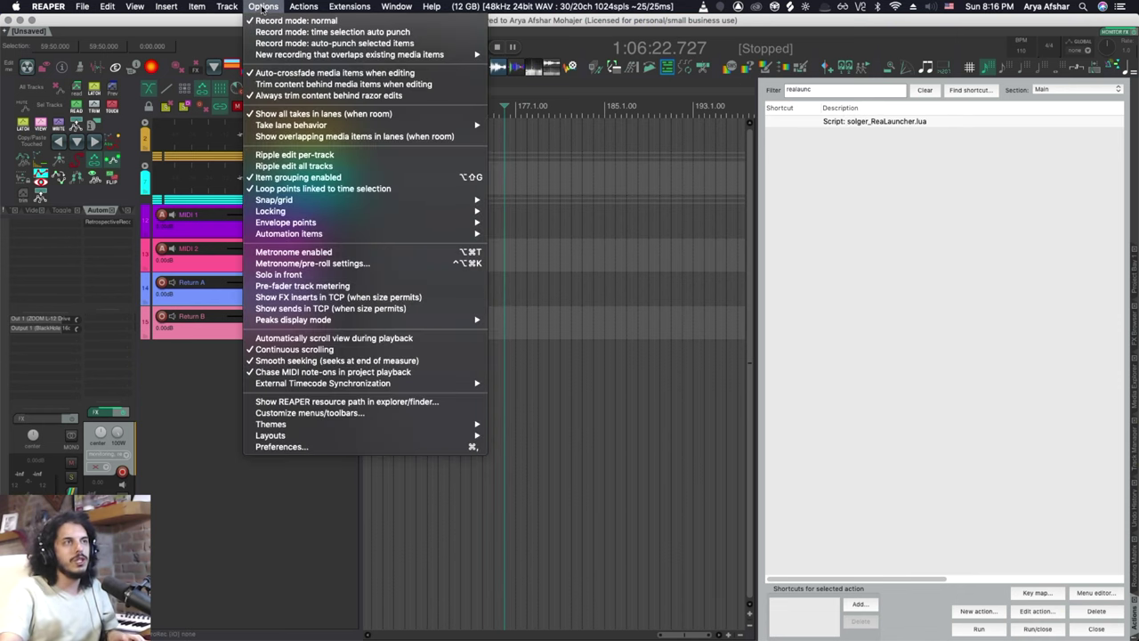
{"action": "left_click", "coordinate": [291, 415]}
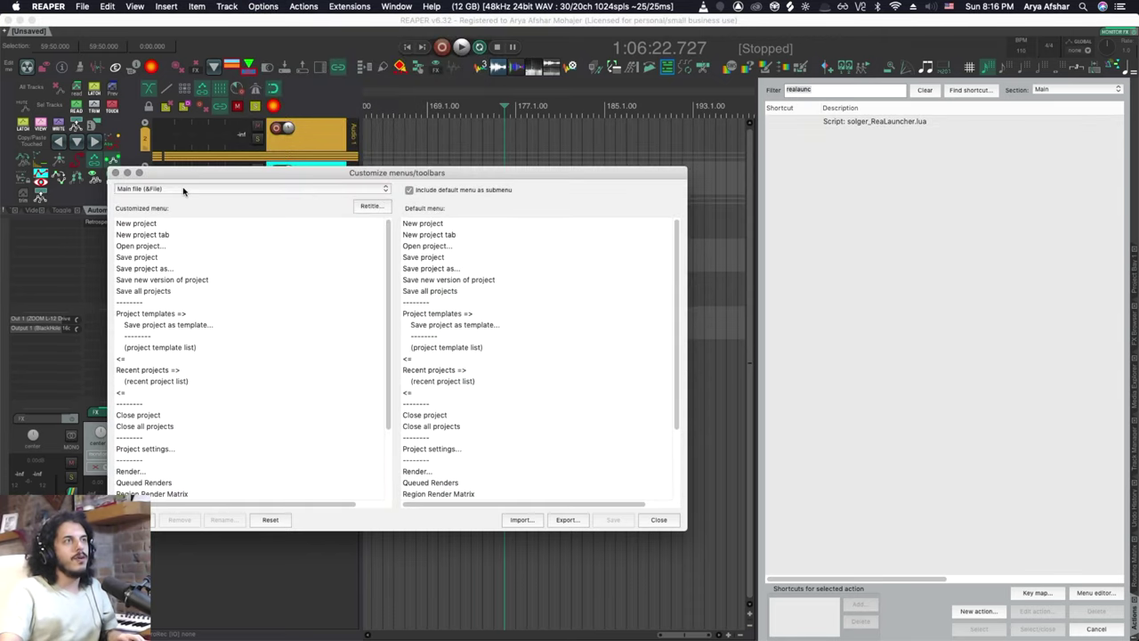
{"action": "left_click", "coordinate": [182, 188]}
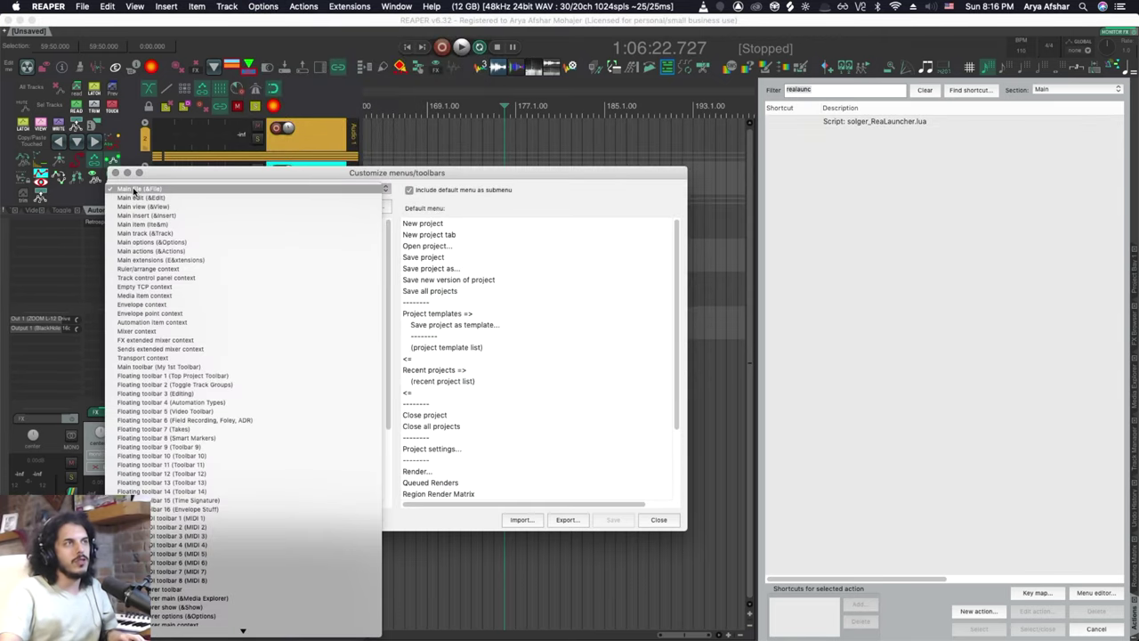
{"action": "left_click", "coordinate": [143, 191]}
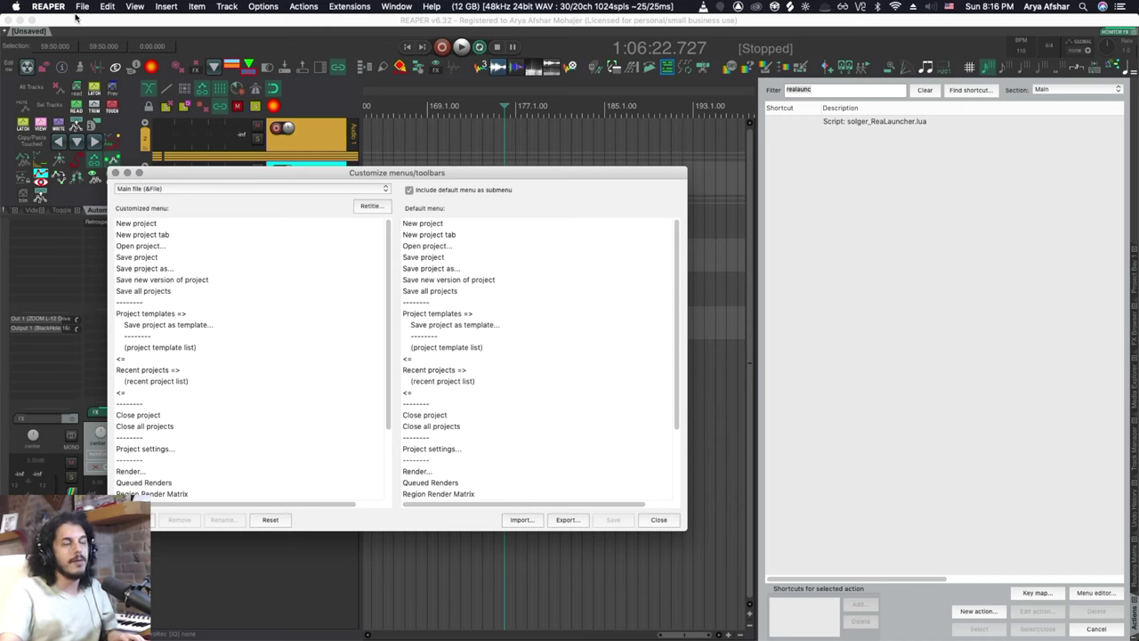
Step: Insert the ReaLauncher script above Project templates, rename it 'ReaLauncher', and save
{"action": "left_click", "coordinate": [149, 315]}
{"action": "left_click", "coordinate": [140, 519]}
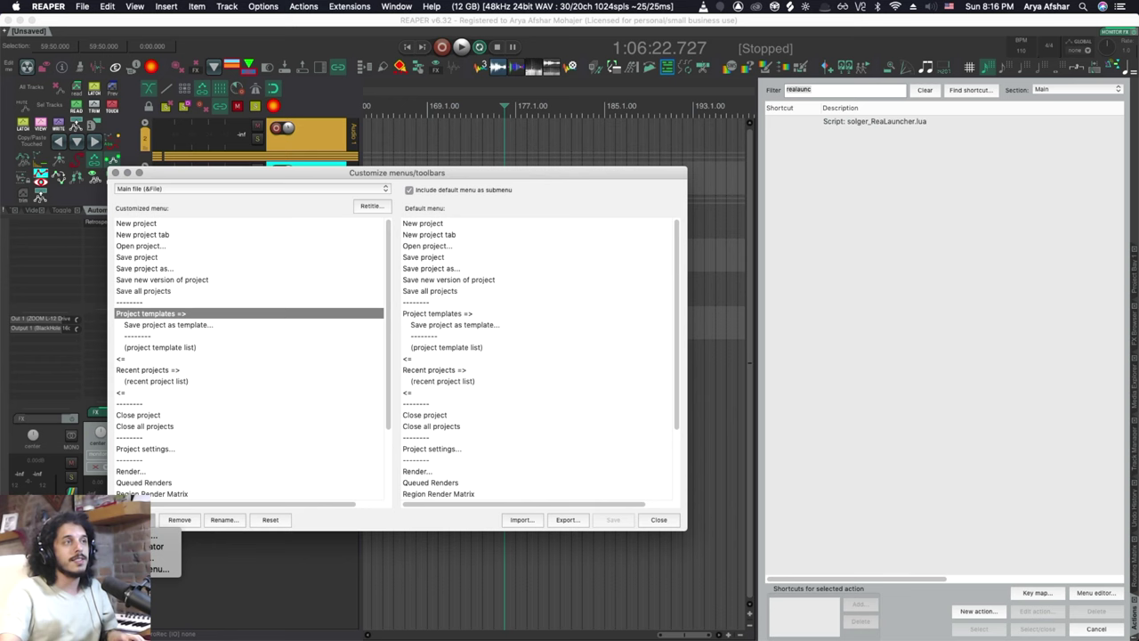
{"action": "left_click", "coordinate": [161, 537]}
{"action": "left_click", "coordinate": [853, 122]}
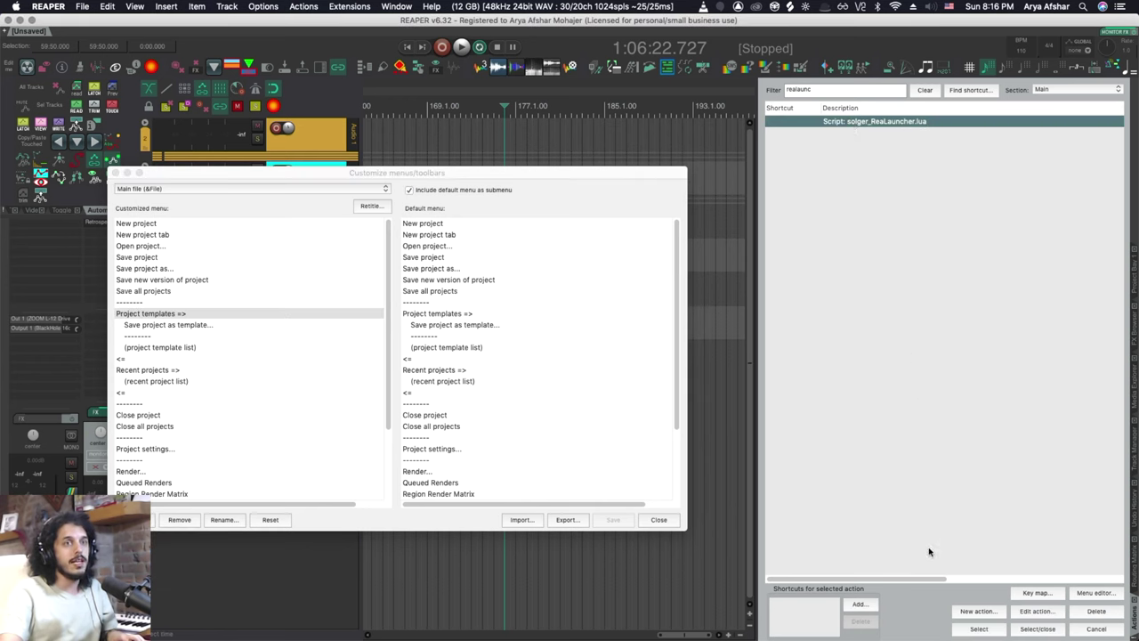
{"action": "left_click", "coordinate": [980, 629]}
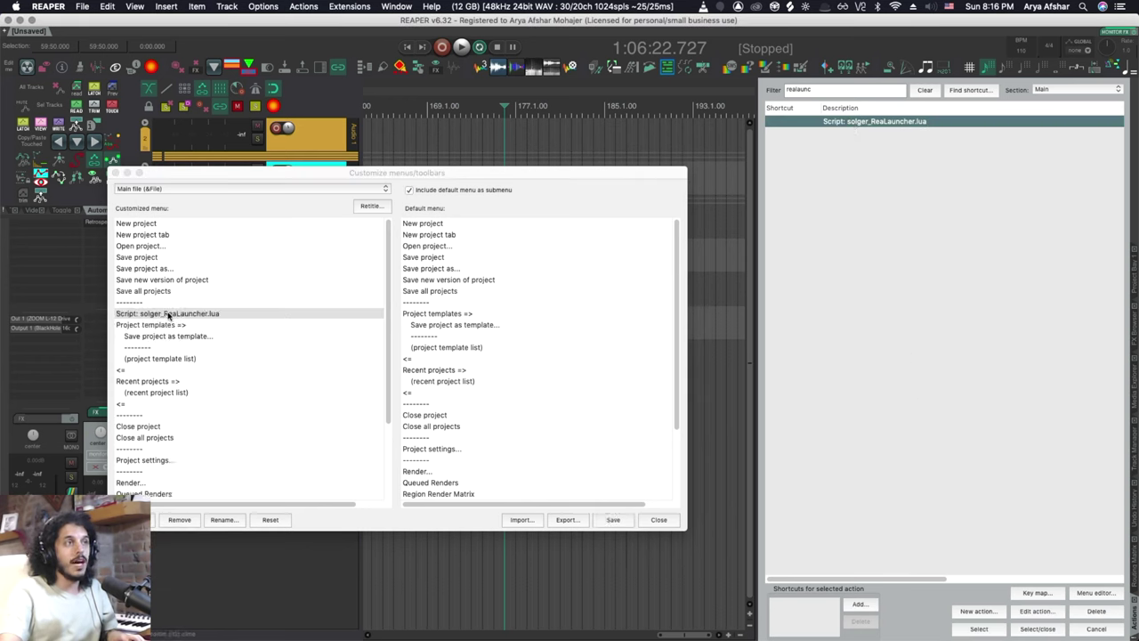
{"action": "left_click", "coordinate": [223, 519]}
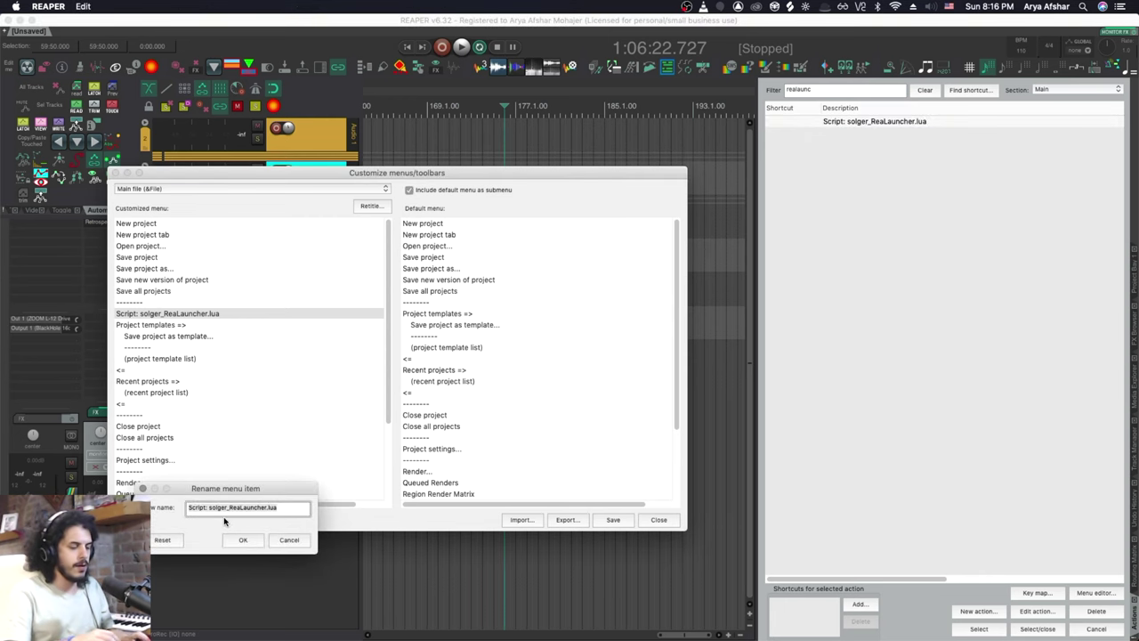
{"action": "type", "text": "ReaLaunc"}
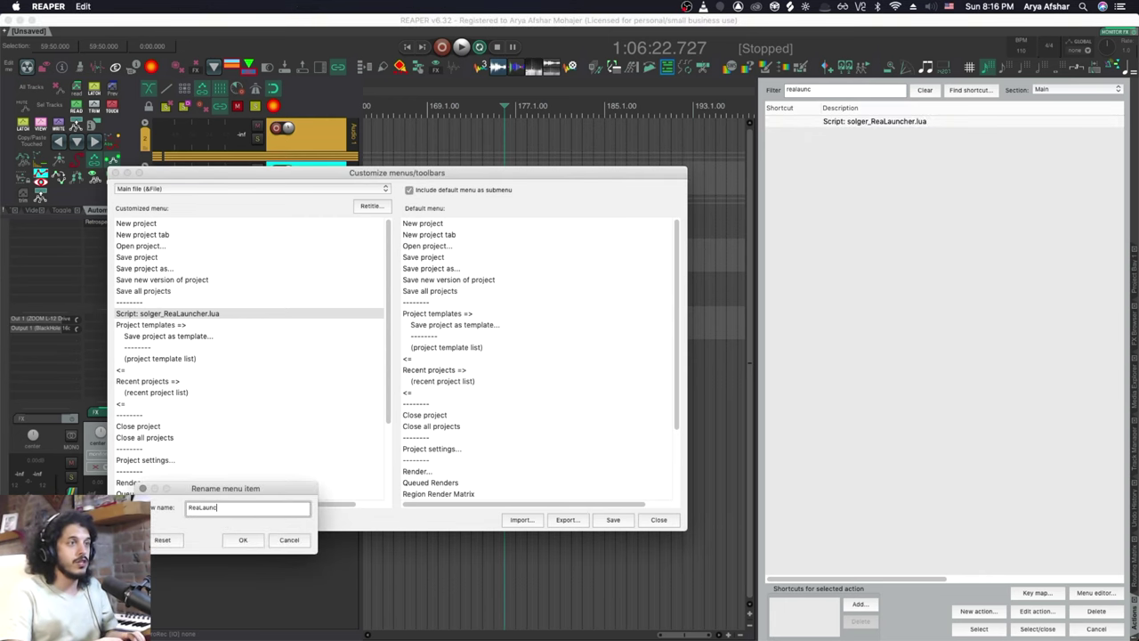
{"action": "type", "text": "her"}
{"action": "key", "text": "Return"}
{"action": "left_click", "coordinate": [613, 520]}
{"action": "left_click", "coordinate": [658, 519]}
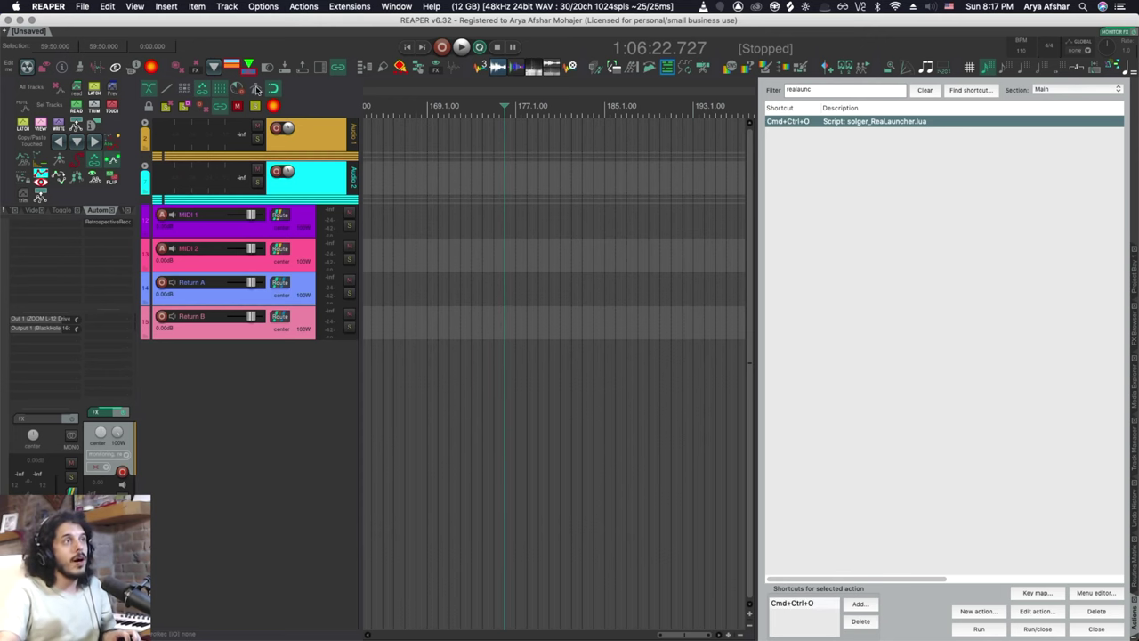
Step: Hide the Actions list and launch ReaLauncher from File > ReaLauncher
{"action": "left_click", "coordinate": [82, 6]}
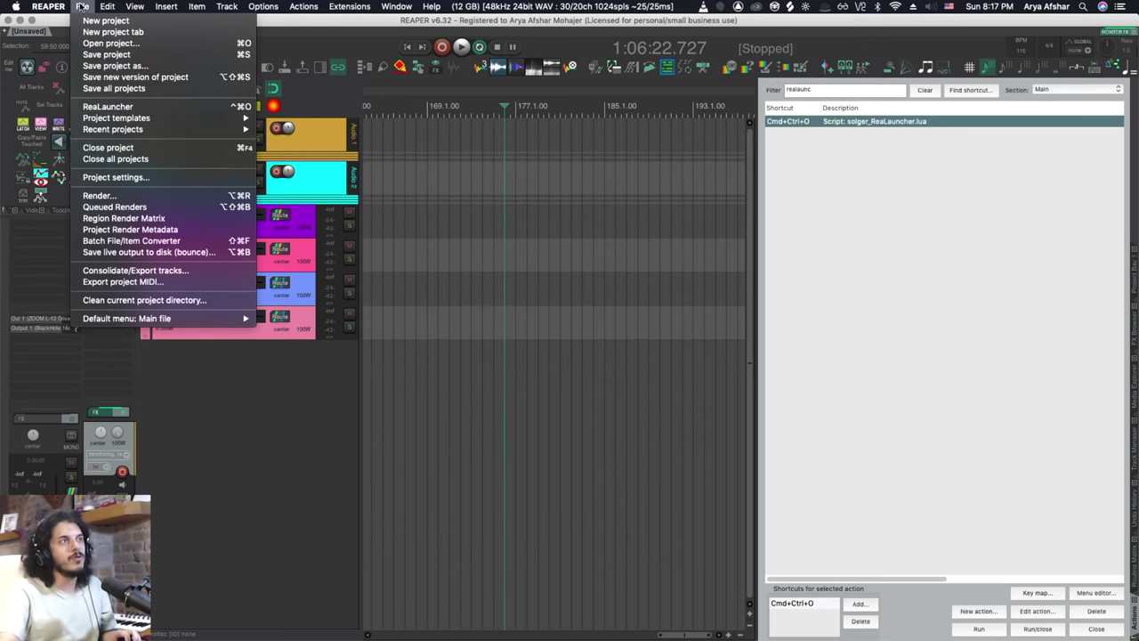
{"action": "left_click", "coordinate": [104, 108]}
{"action": "key", "text": "Escape"}
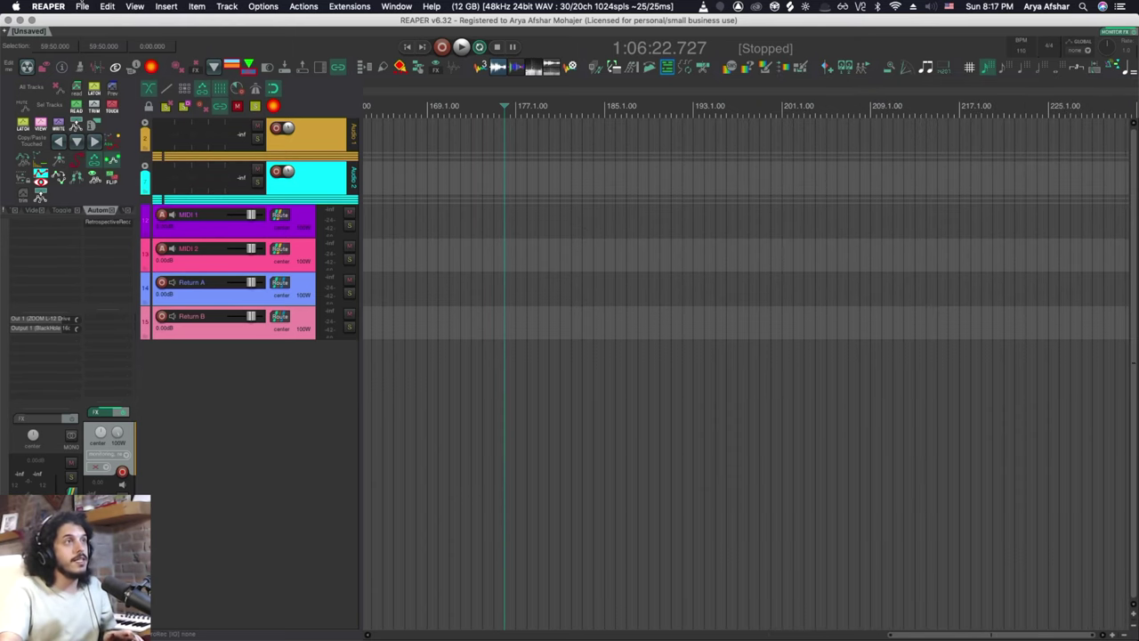
{"action": "left_click", "coordinate": [82, 6]}
{"action": "left_click", "coordinate": [104, 105]}
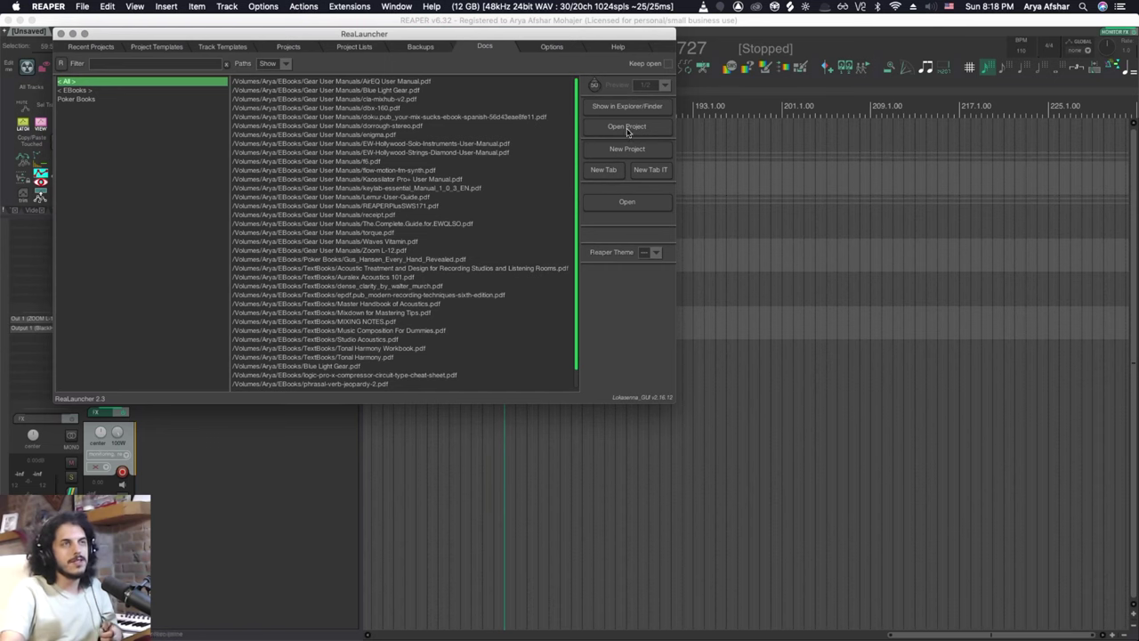
Step: Browse the Recent Projects and Project Templates tabs and pick the RFRT 2106 project
{"action": "left_click", "coordinate": [98, 48]}
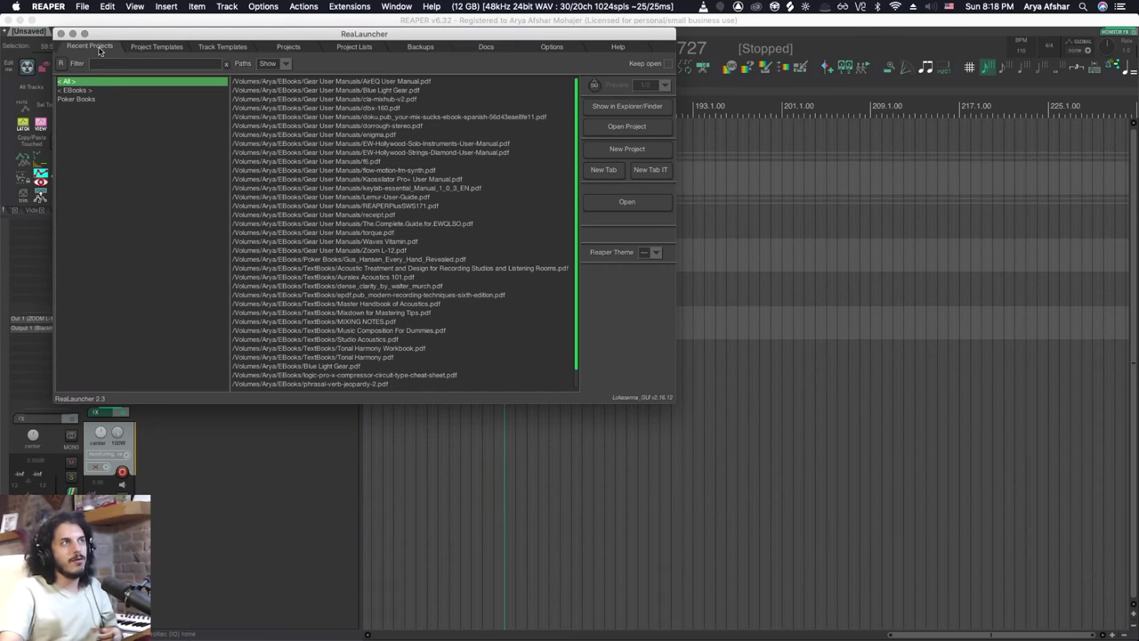
{"action": "left_click", "coordinate": [157, 50]}
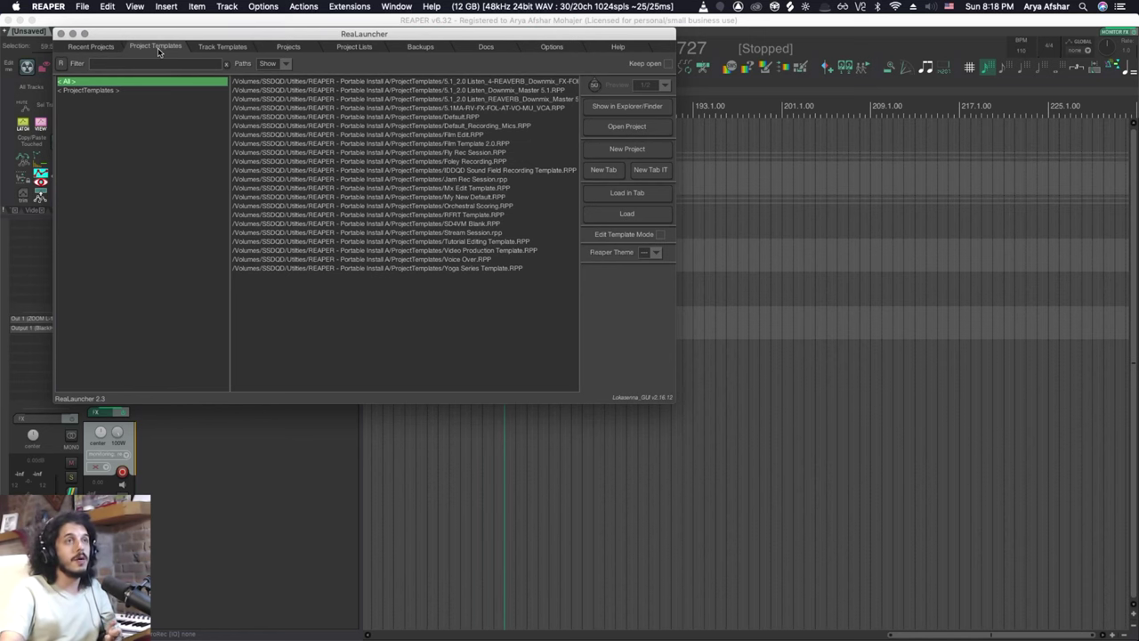
{"action": "left_click", "coordinate": [90, 45]}
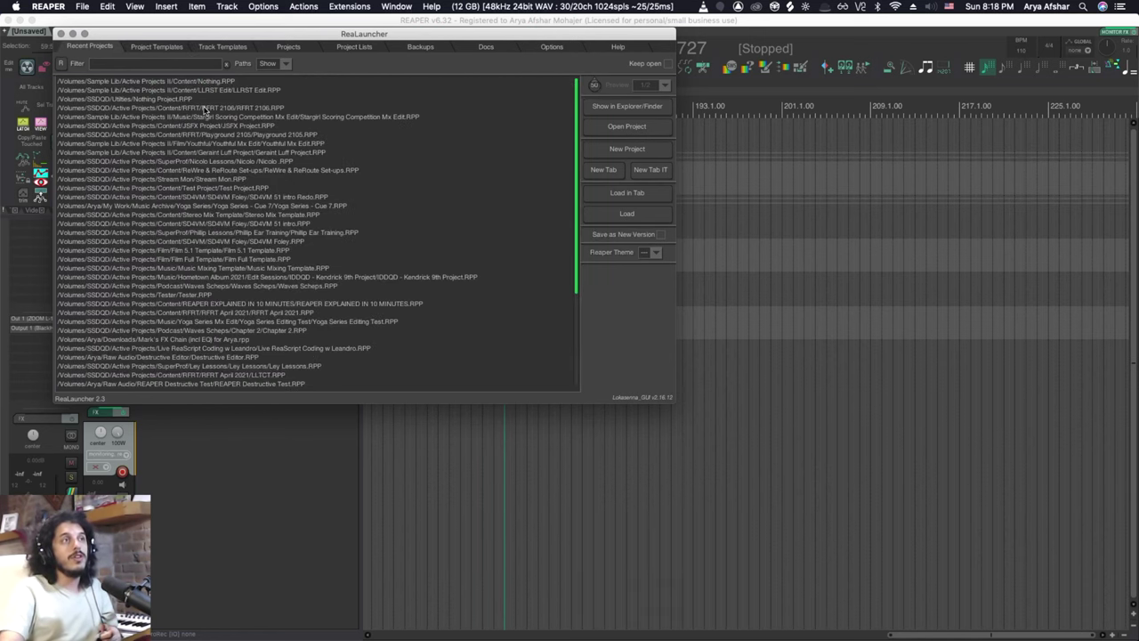
{"action": "left_click", "coordinate": [204, 107]}
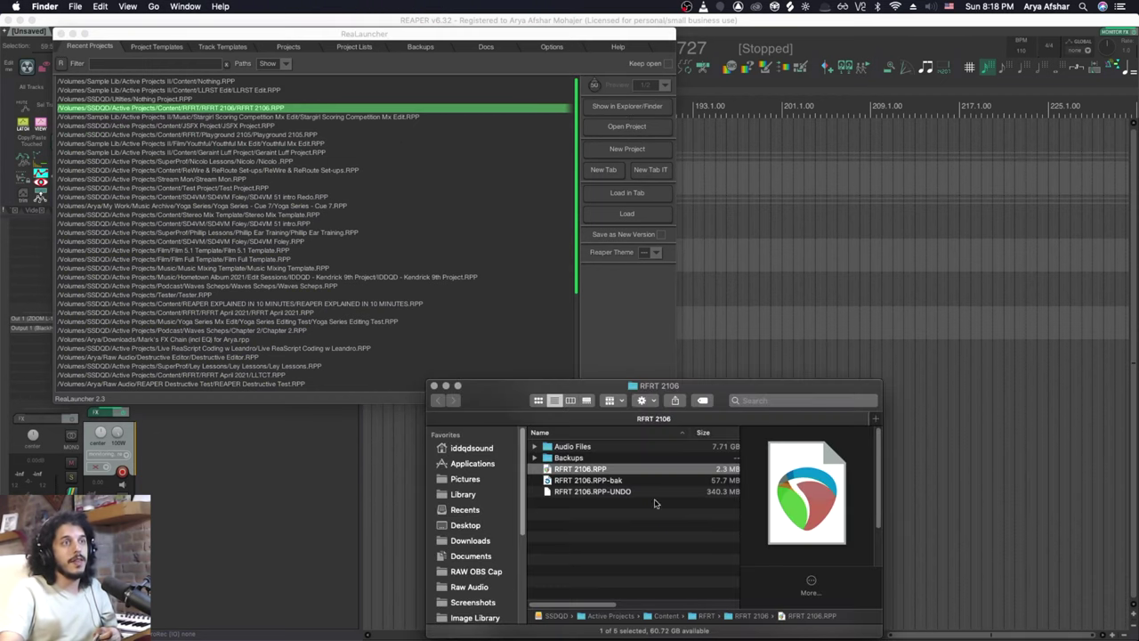
{"action": "left_click", "coordinate": [434, 386]}
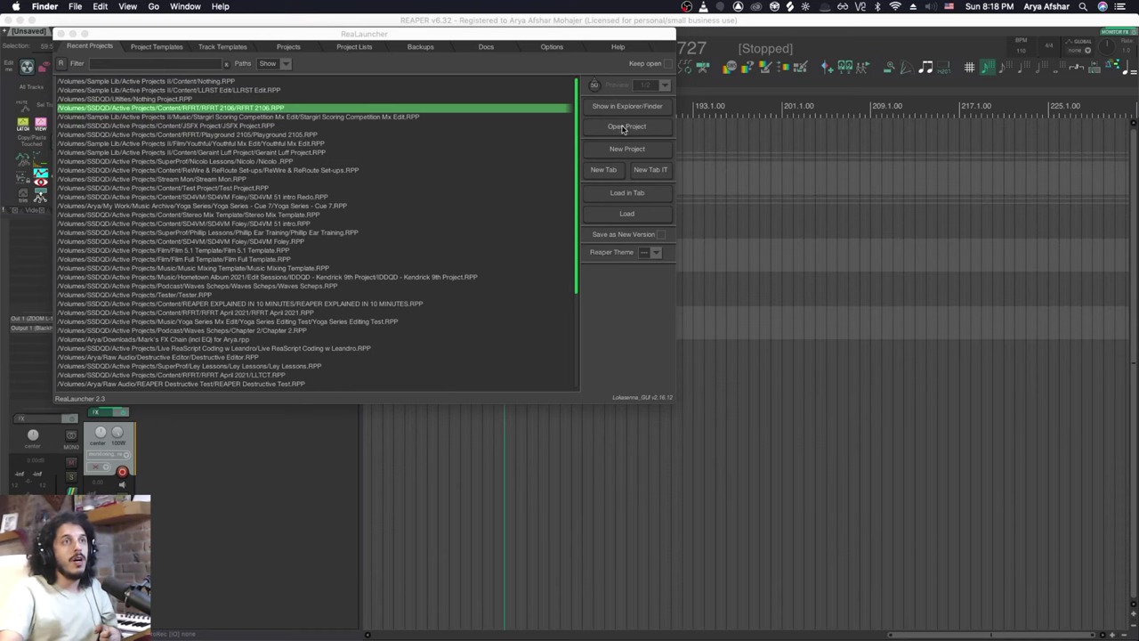
Step: Try Open Project, cancel it, and select a range of recent projects
{"action": "left_click", "coordinate": [627, 128]}
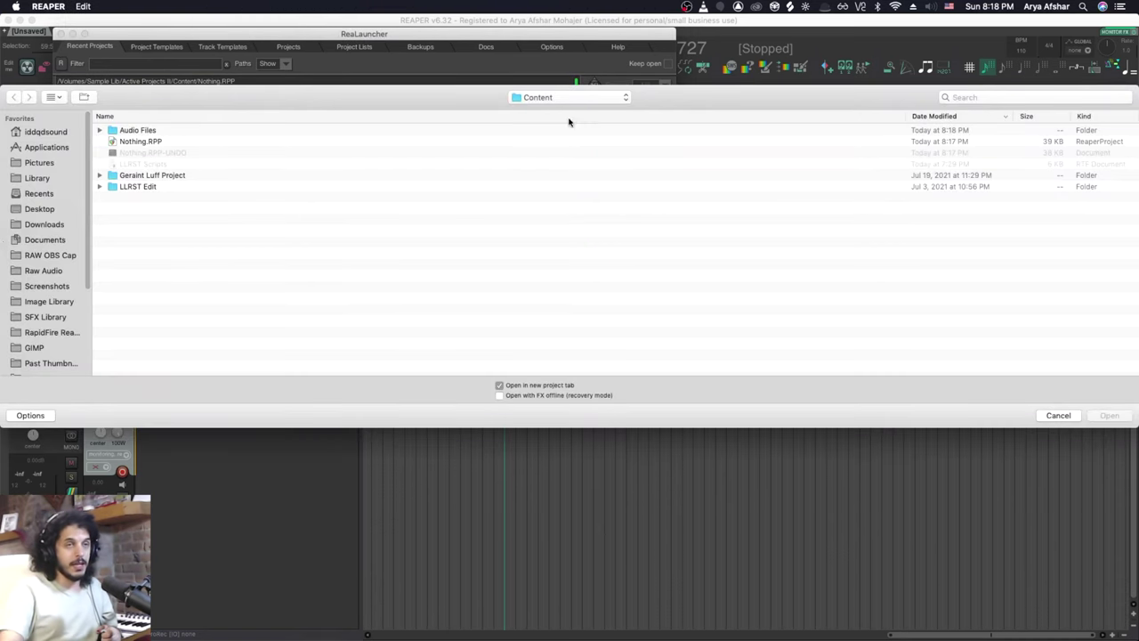
{"action": "left_click", "coordinate": [1054, 416]}
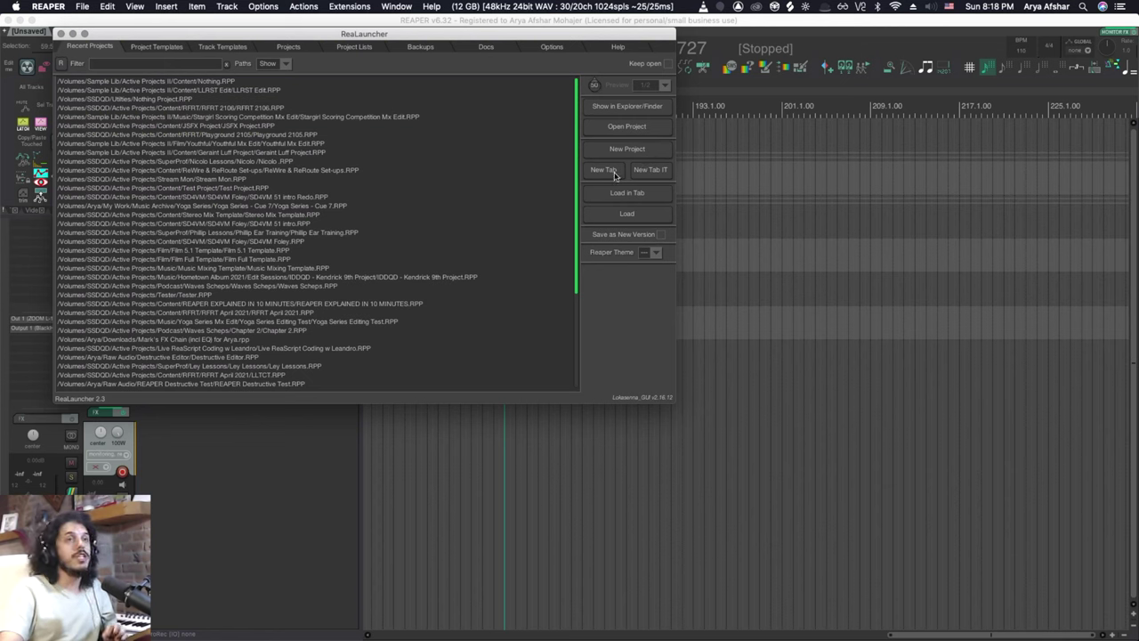
{"action": "left_click", "coordinate": [254, 152]}
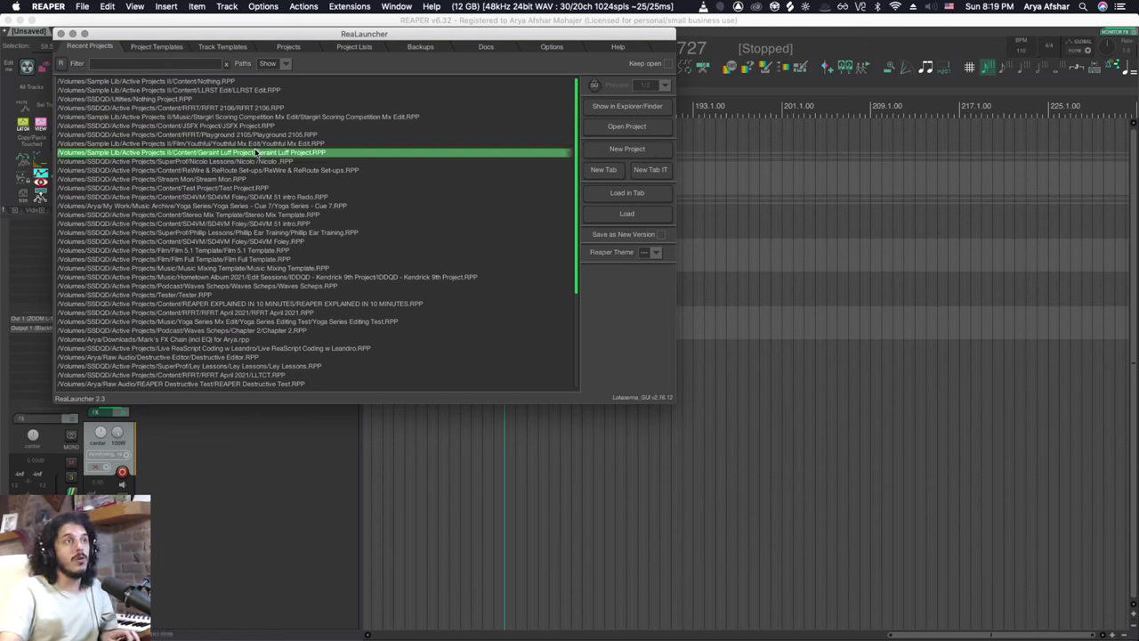
{"action": "left_click", "coordinate": [255, 189], "text": "shift"}
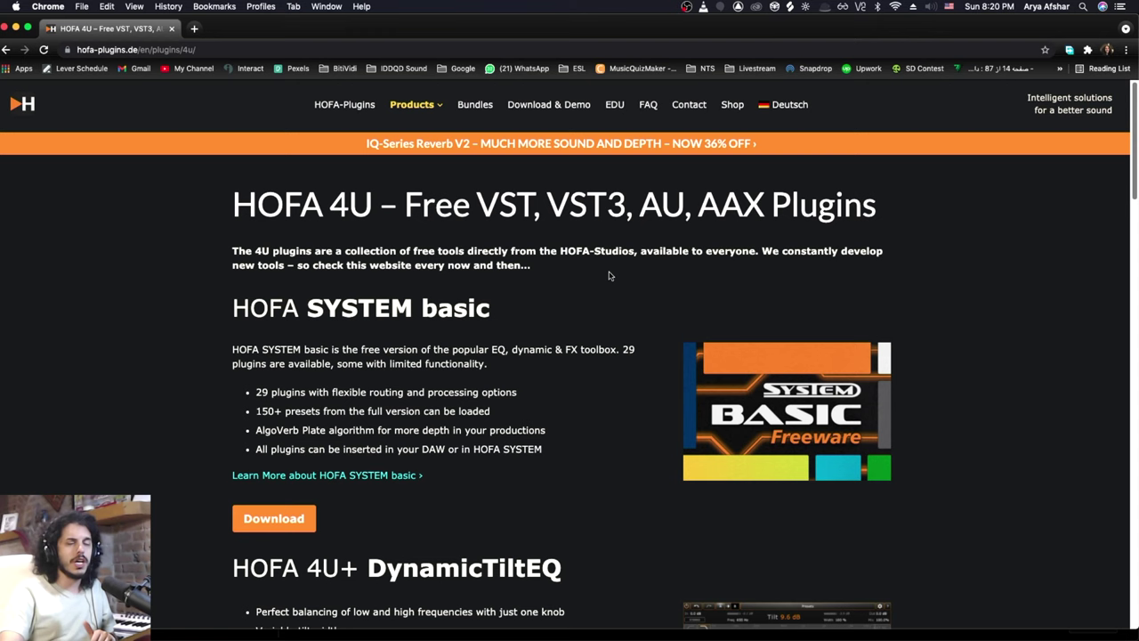
Step: Scroll the HOFA 4U page down to the ProjectTime plugin section
{"action": "scroll", "coordinate": [190, 324], "scroll_direction": "down", "scroll_amount": 3}
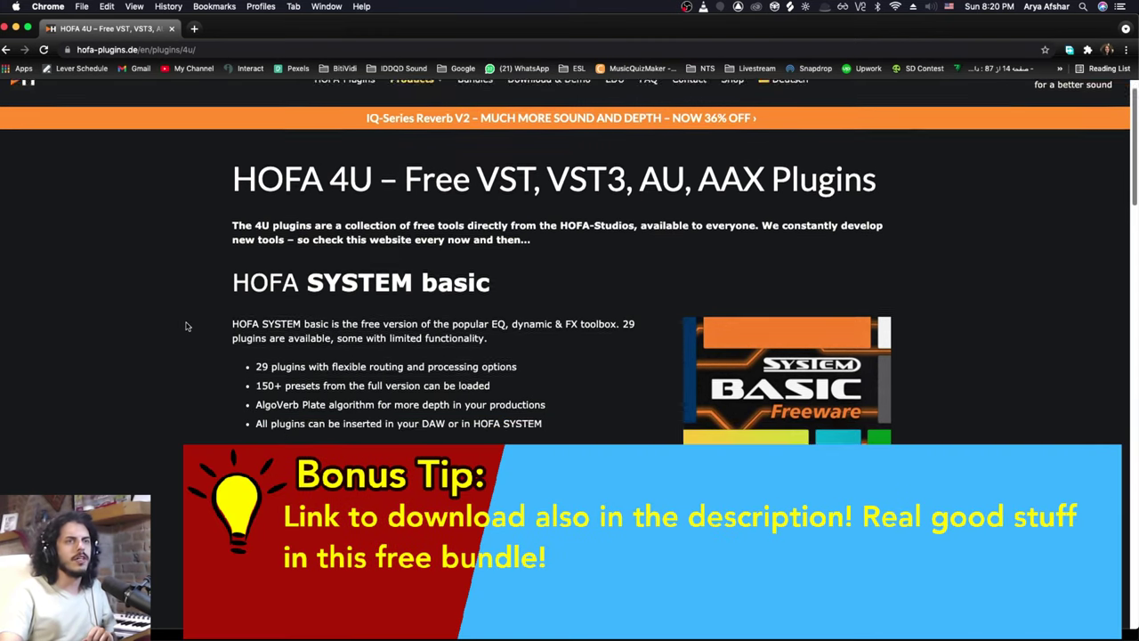
{"action": "scroll", "coordinate": [194, 322], "scroll_direction": "down", "scroll_amount": 15}
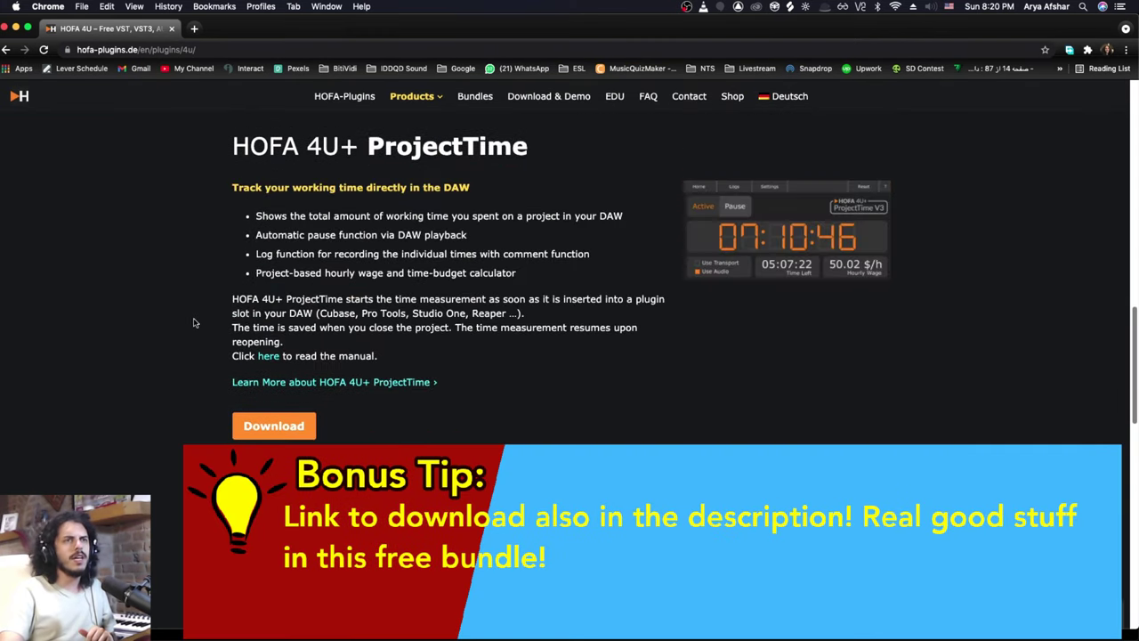
{"action": "scroll", "coordinate": [194, 322], "scroll_direction": "down", "scroll_amount": 10}
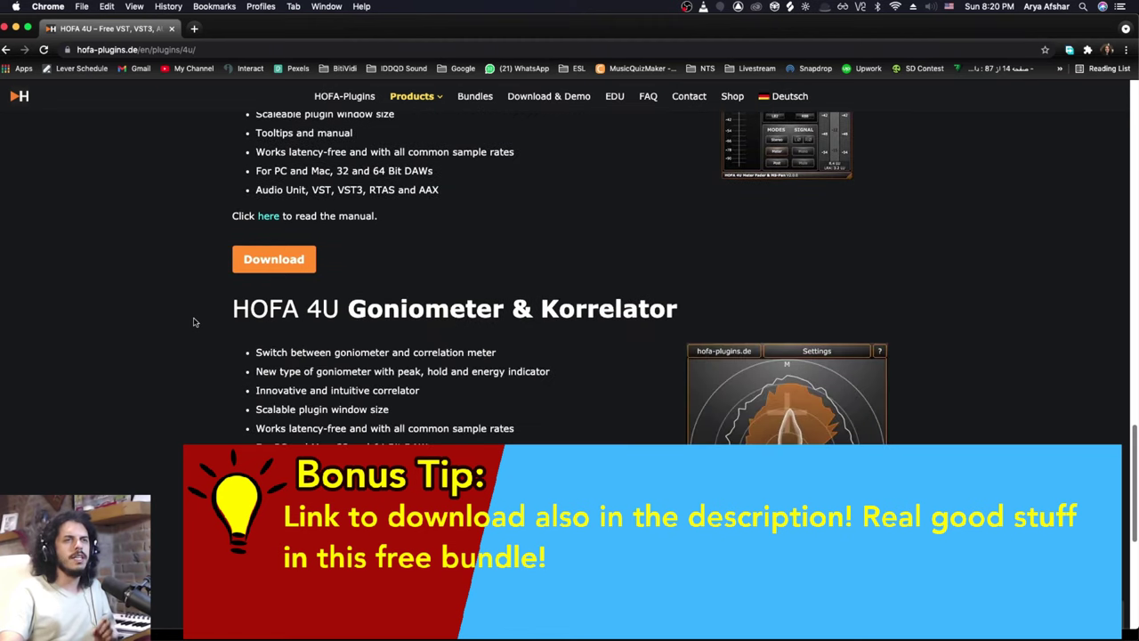
{"action": "scroll", "coordinate": [194, 322], "scroll_direction": "down", "scroll_amount": 5}
{"action": "scroll", "coordinate": [453, 407], "scroll_direction": "up", "scroll_amount": 12}
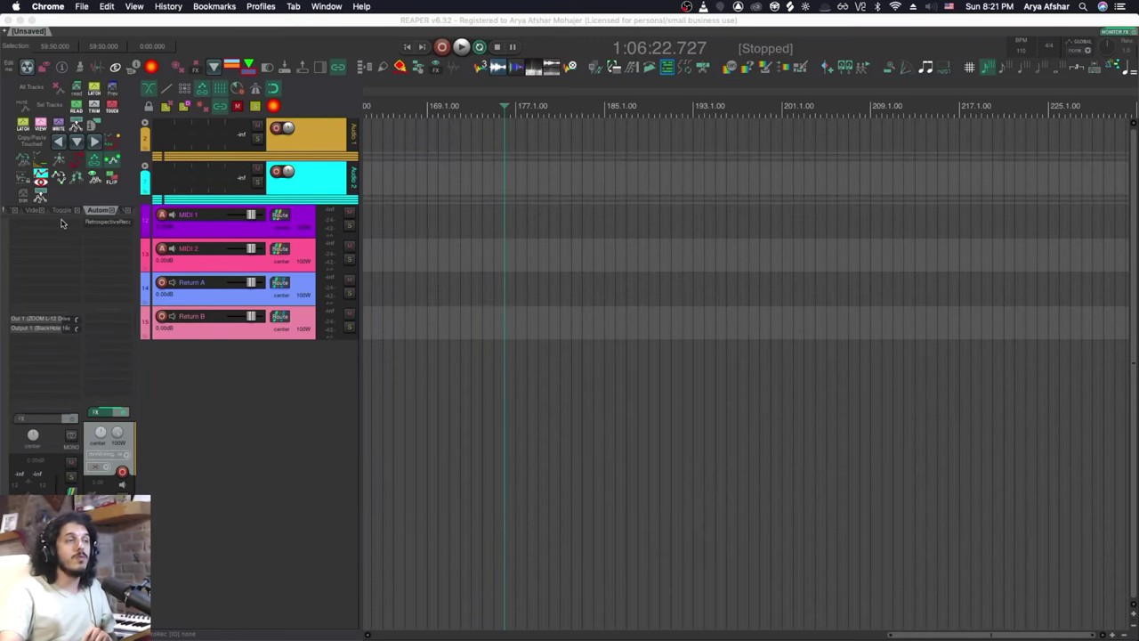
Step: Filter the FX Browser by 'time' and drag VST3: 4U ProjectTime (HOFA) onto the master track
{"action": "left_click", "coordinate": [47, 227]}
{"action": "key", "text": "super+alt+f"}
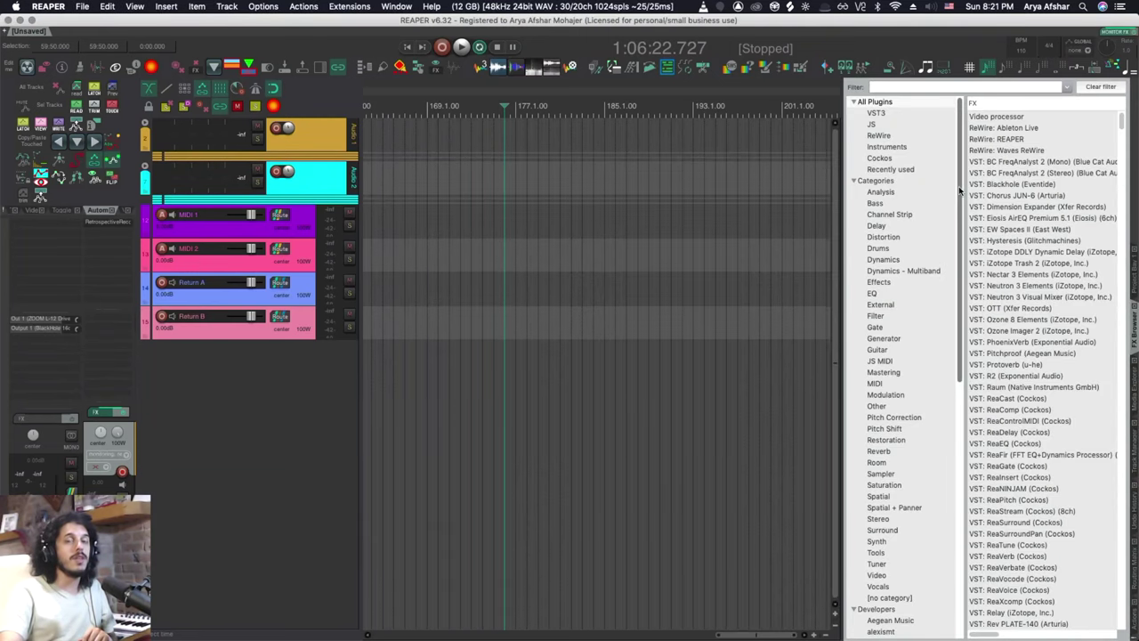
{"action": "left_click", "coordinate": [900, 88]}
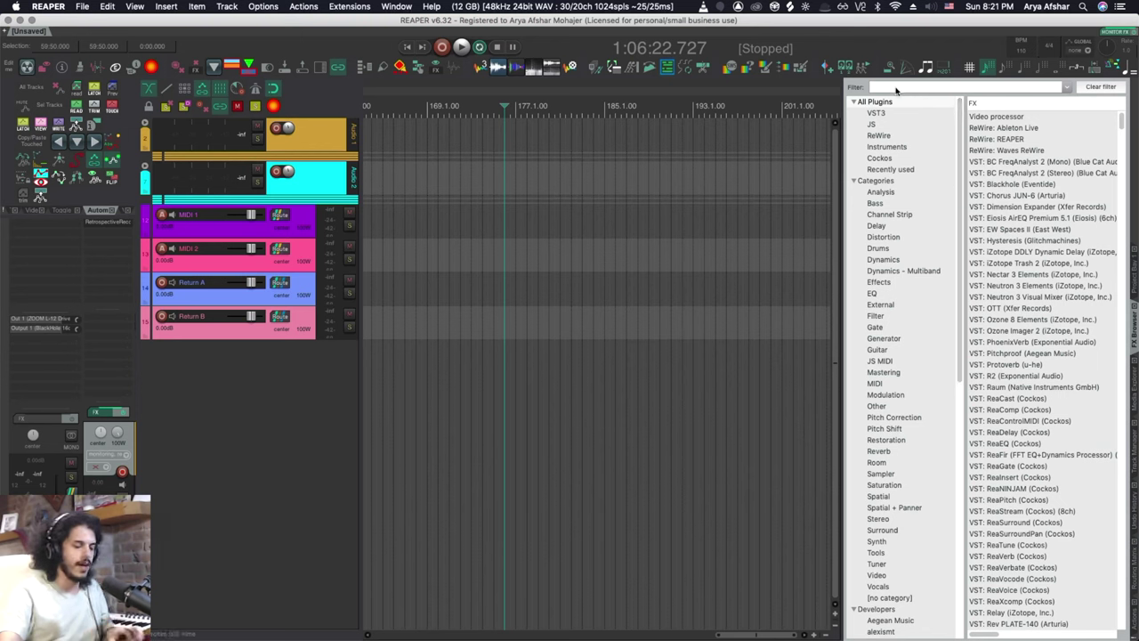
{"action": "type", "text": "time"}
{"action": "left_click_drag", "start_coordinate": [1014, 116], "coordinate": [35, 231]}
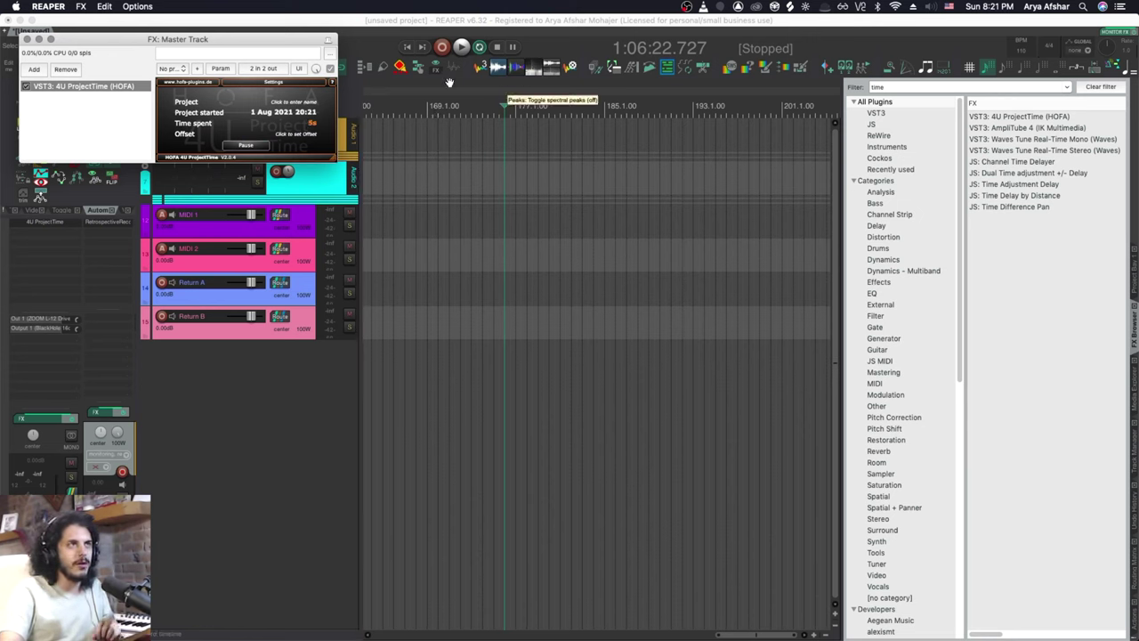
{"action": "left_click_drag", "start_coordinate": [266, 43], "coordinate": [672, 153]}
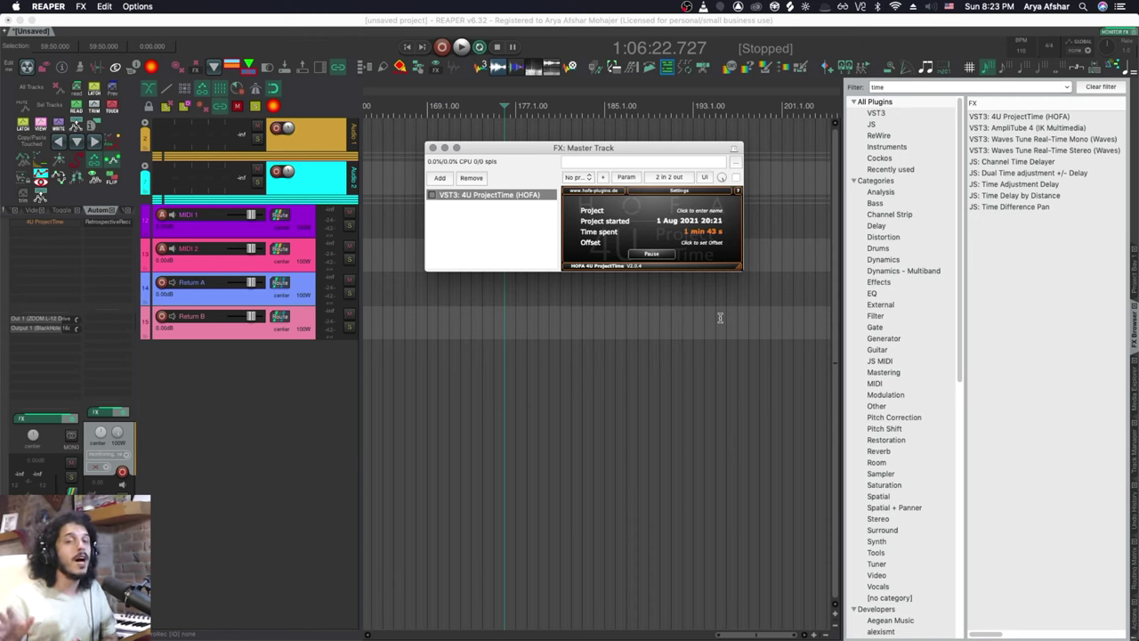
Step: Float the 4U ProjectTime window near the tracks, close it, then relaunch ReaLauncher with Super+O
{"action": "key", "text": "Escape"}
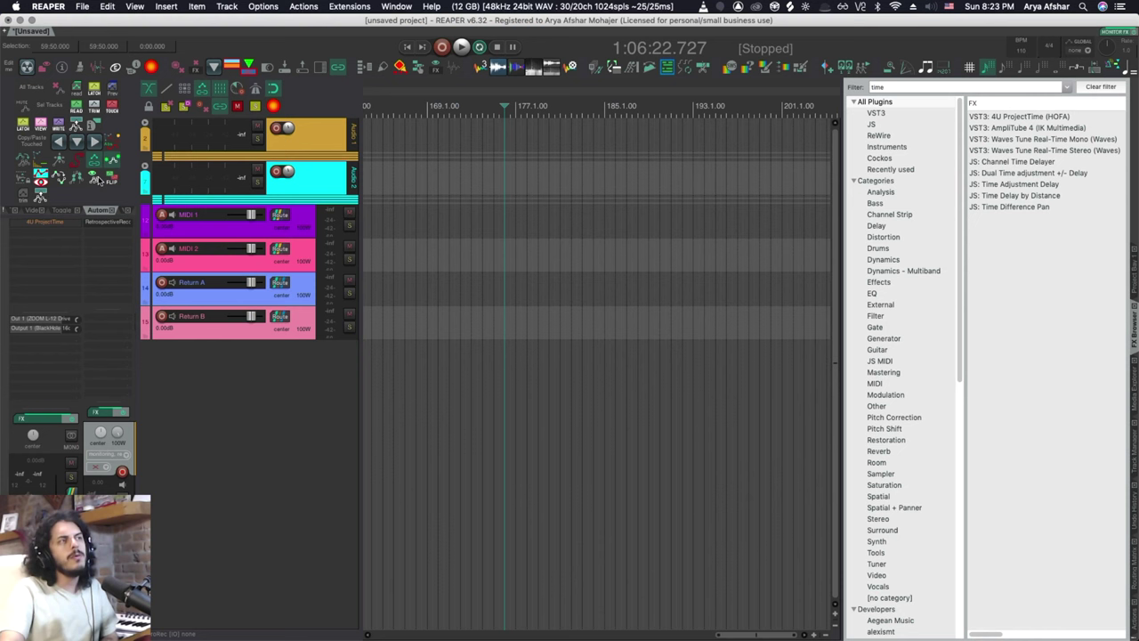
{"action": "double_click", "coordinate": [45, 221]}
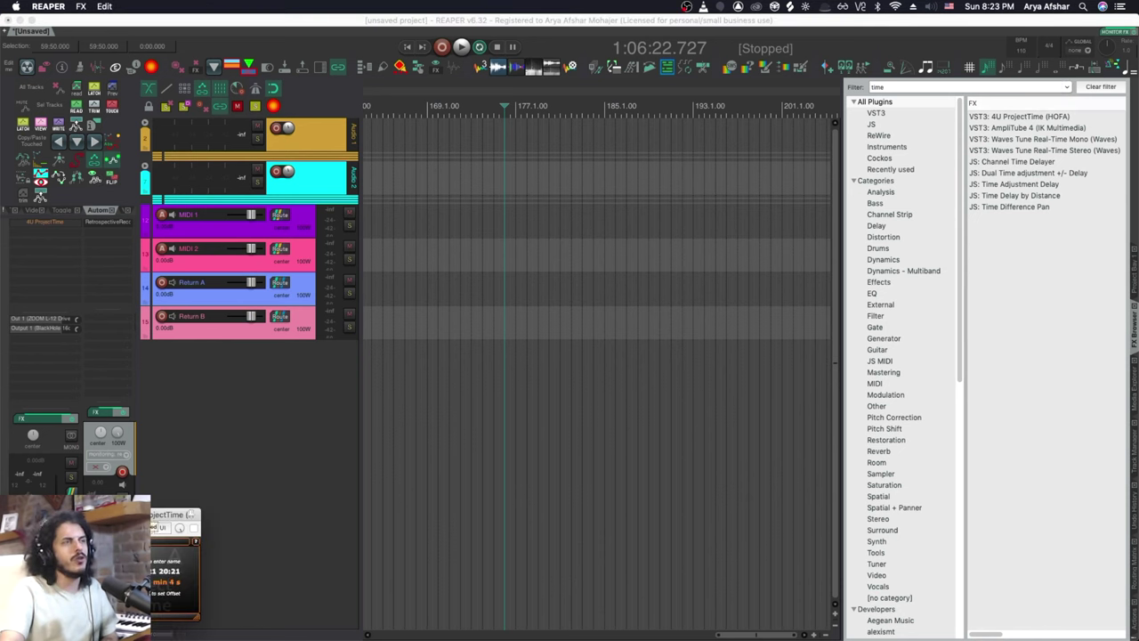
{"action": "left_click_drag", "start_coordinate": [155, 525], "coordinate": [141, 117]}
{"action": "left_click", "coordinate": [50, 113]}
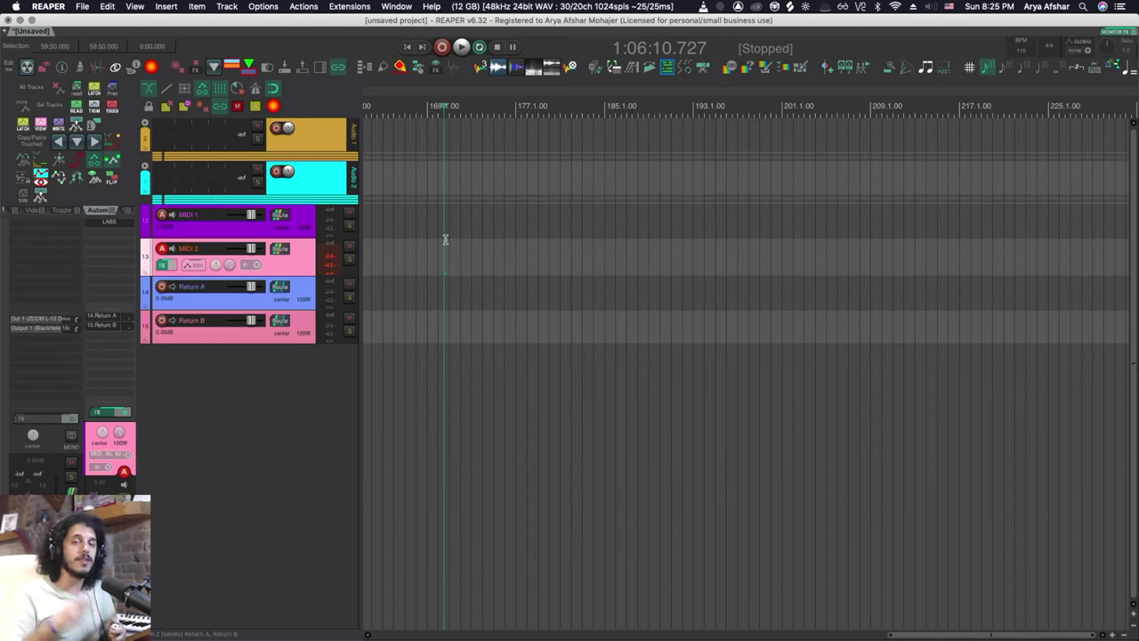
{"action": "key", "text": "super+o"}
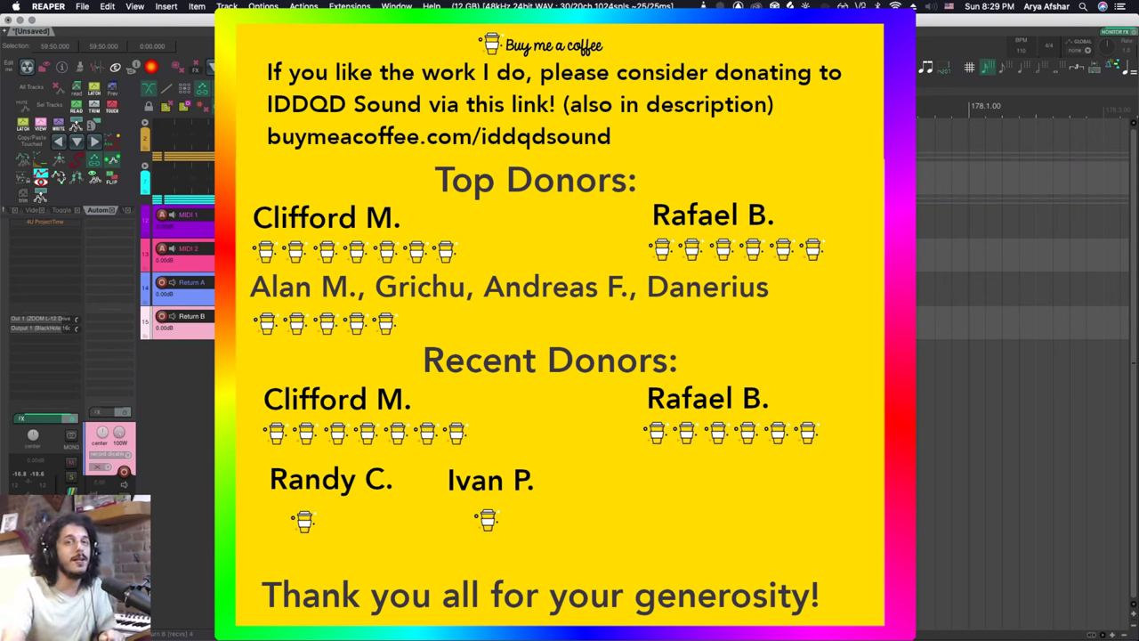
Step: Select the Return A track
{"action": "left_click", "coordinate": [178, 290]}
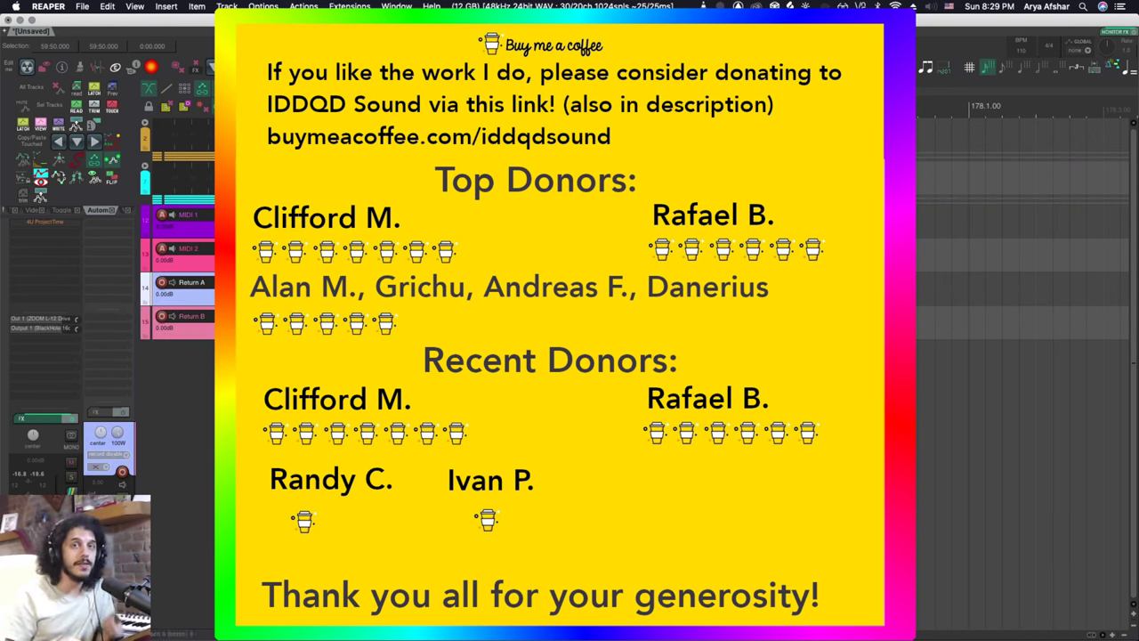